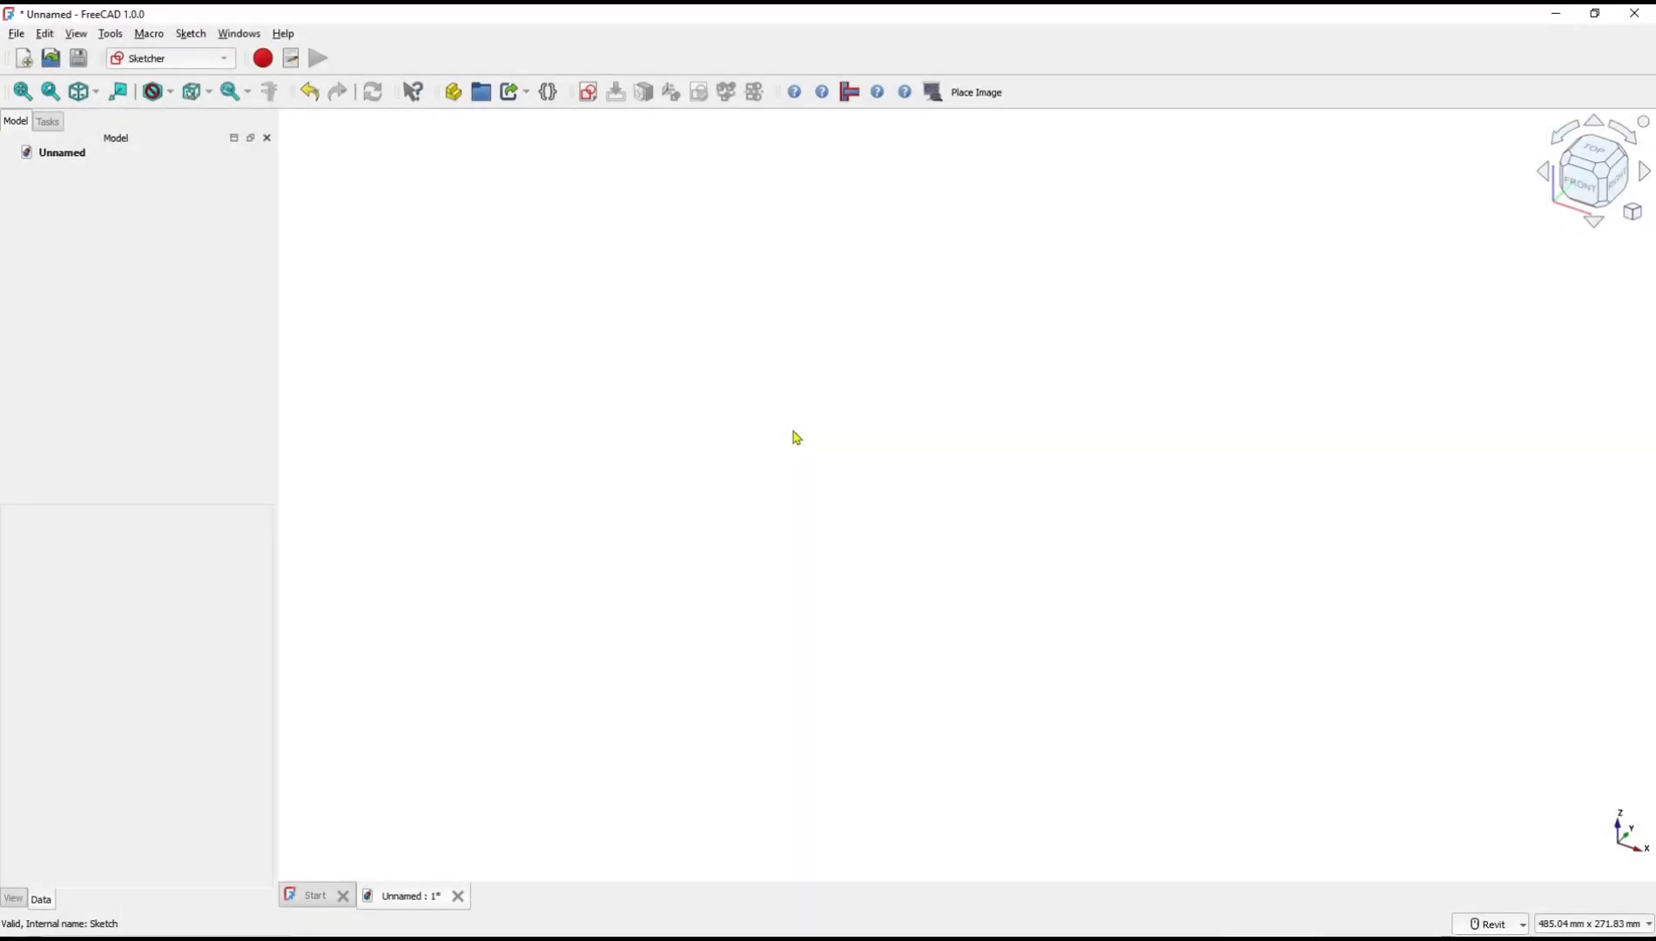
# Create an XY-plane sketch and draw a closed seven-line polyline from the origin, with a left edge about 56 mm long, sloped upper-left edge and lower-right notch.
pyautogui.click(589, 92)
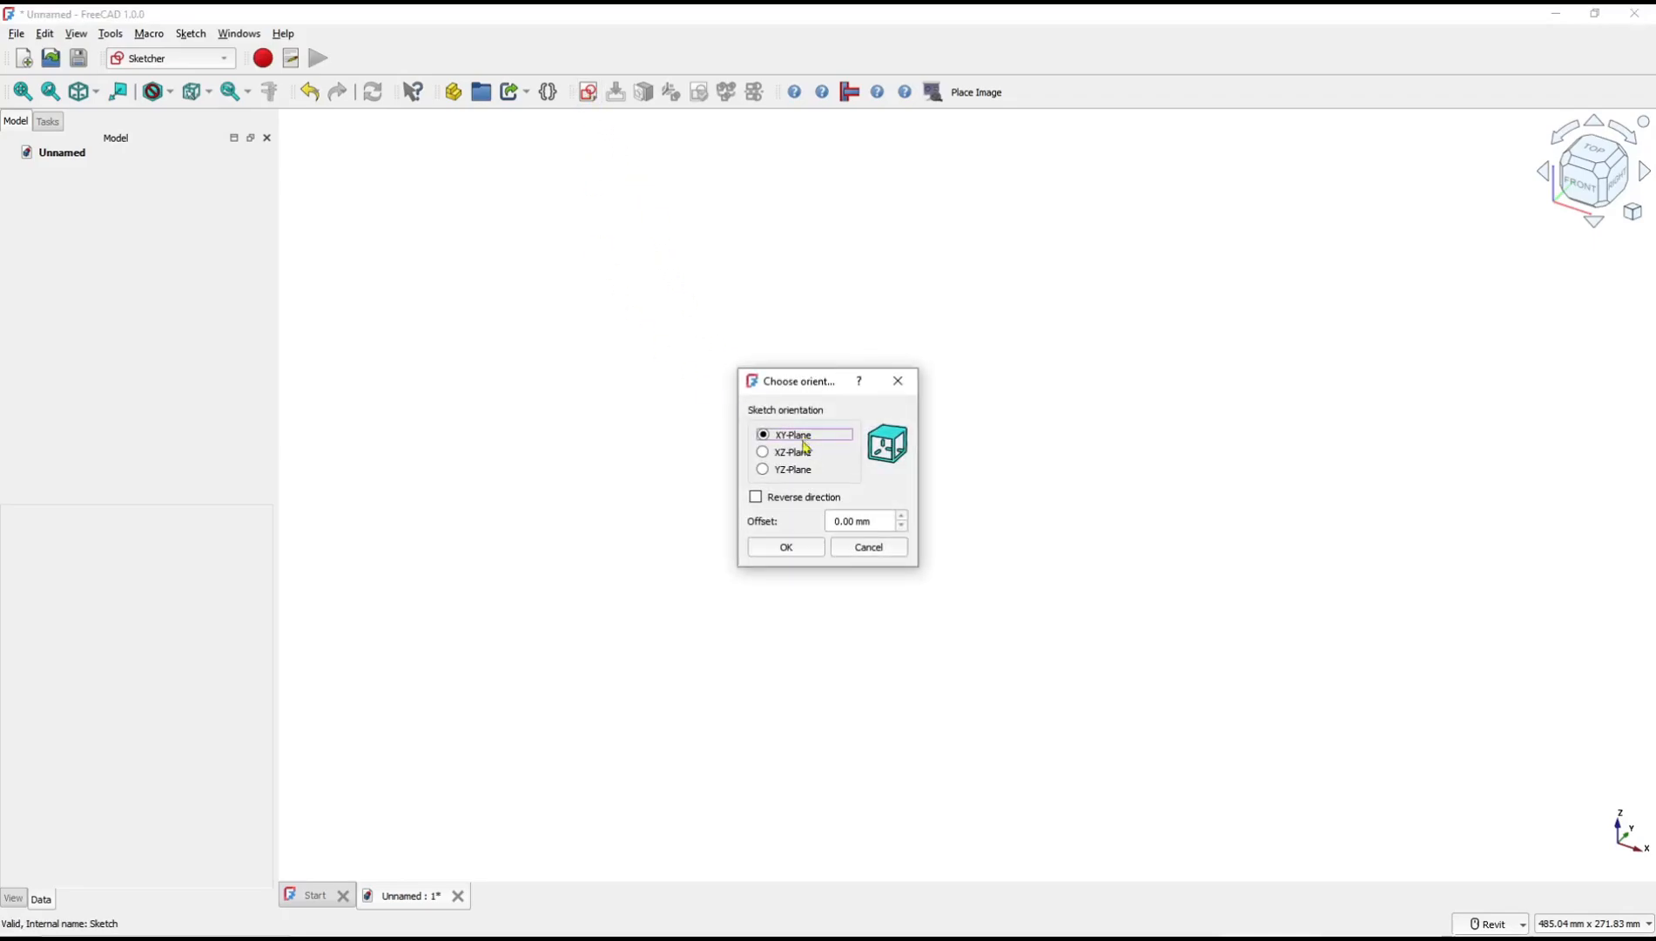
pyautogui.click(799, 549)
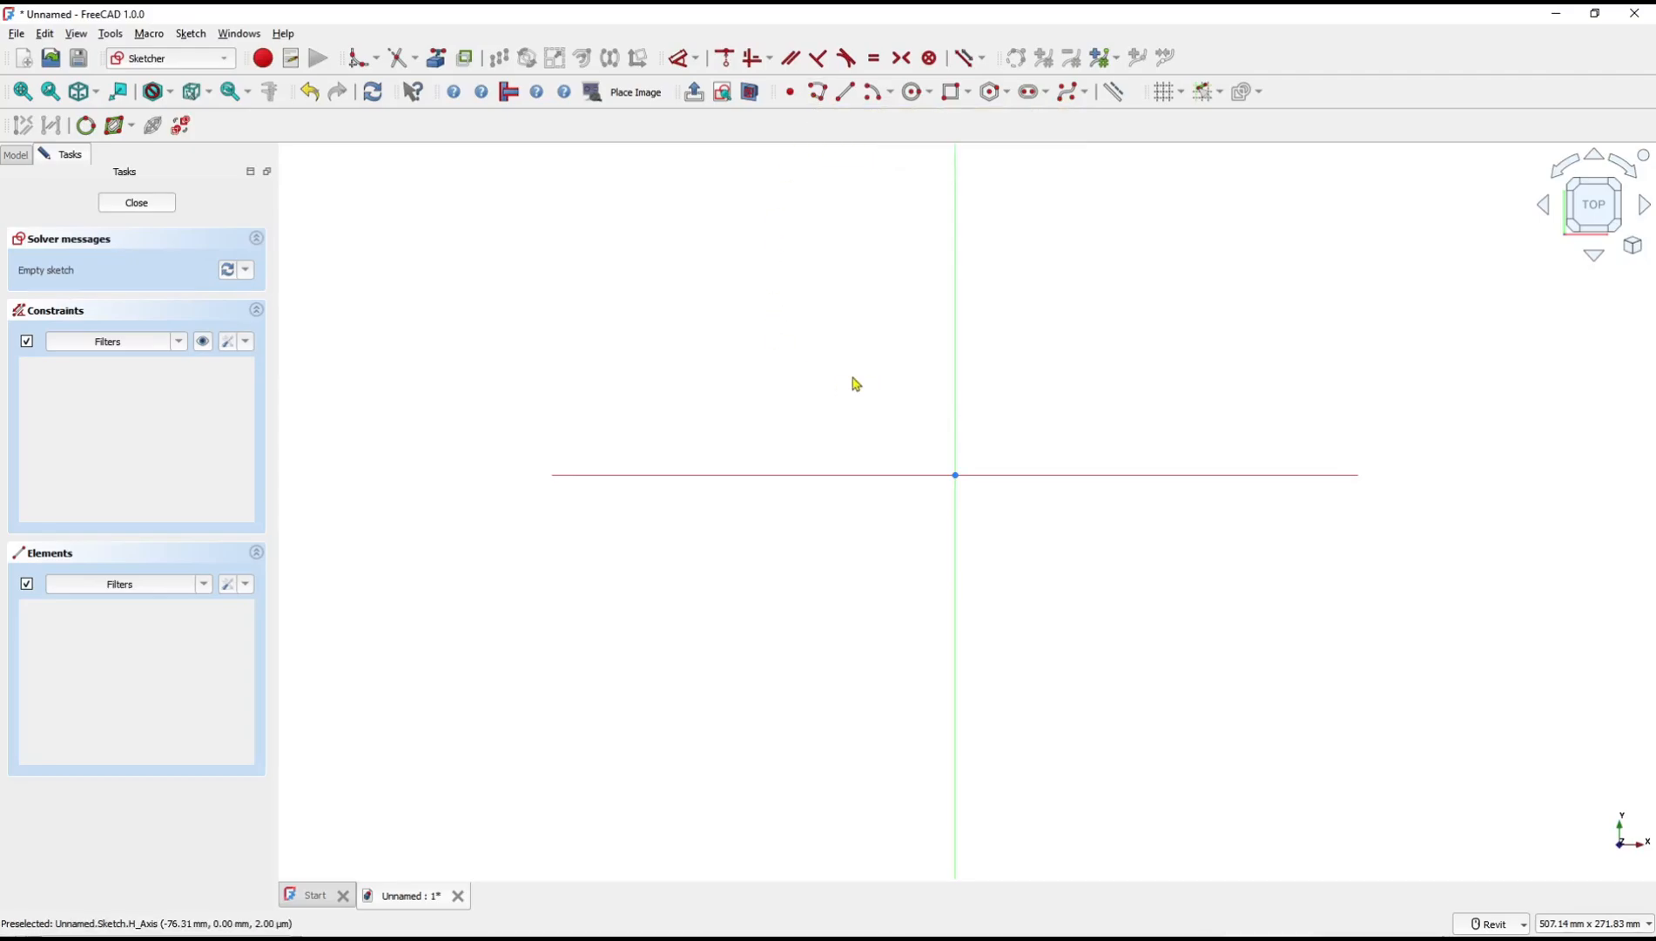
pyautogui.press('g')
pyautogui.press('m')
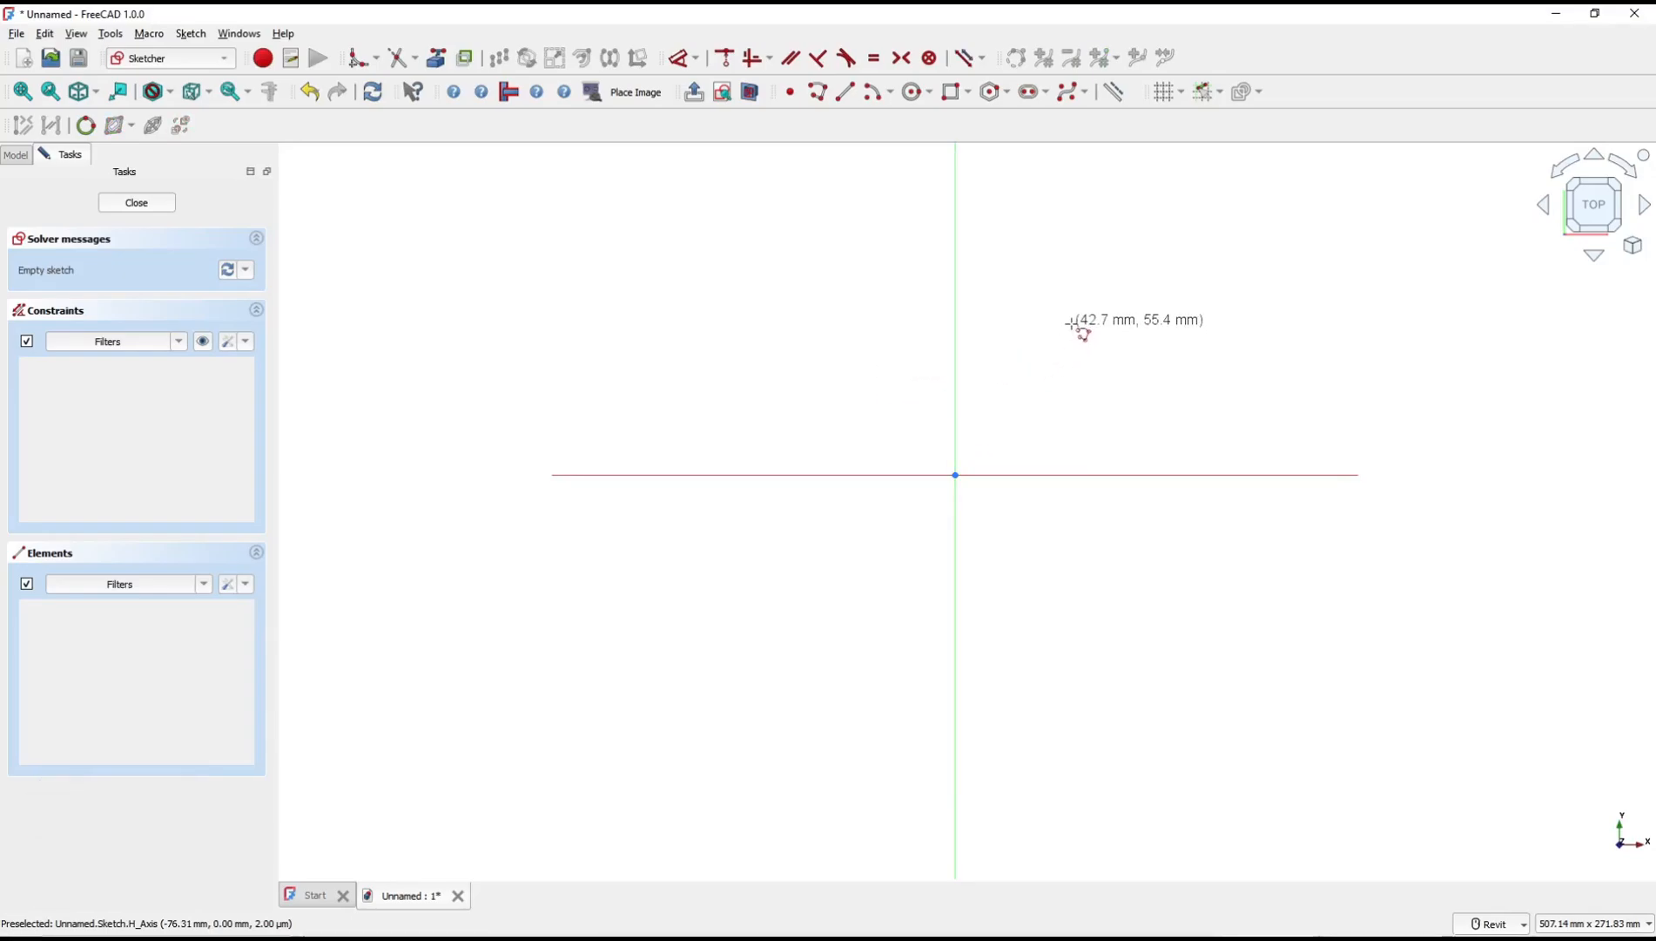
pyautogui.moveTo(1071, 323)
pyautogui.mouseDown(button='middle')
pyautogui.moveTo(991, 370)
pyautogui.moveTo(973, 410)
pyautogui.mouseUp(button='middle')
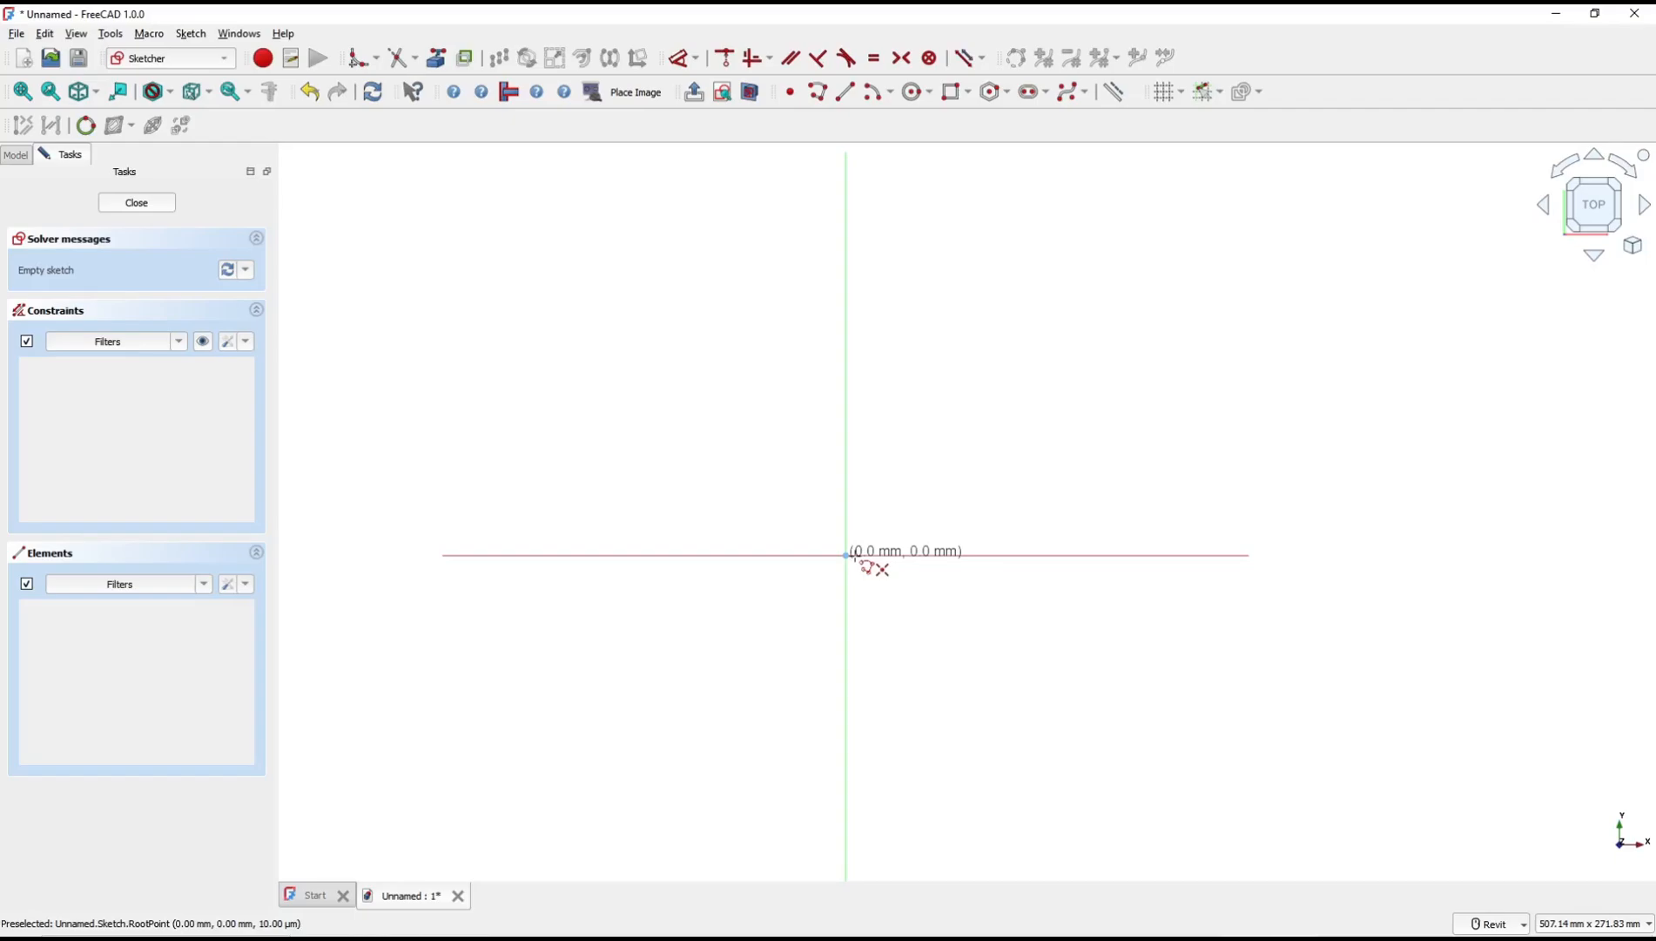
pyautogui.click(845, 554)
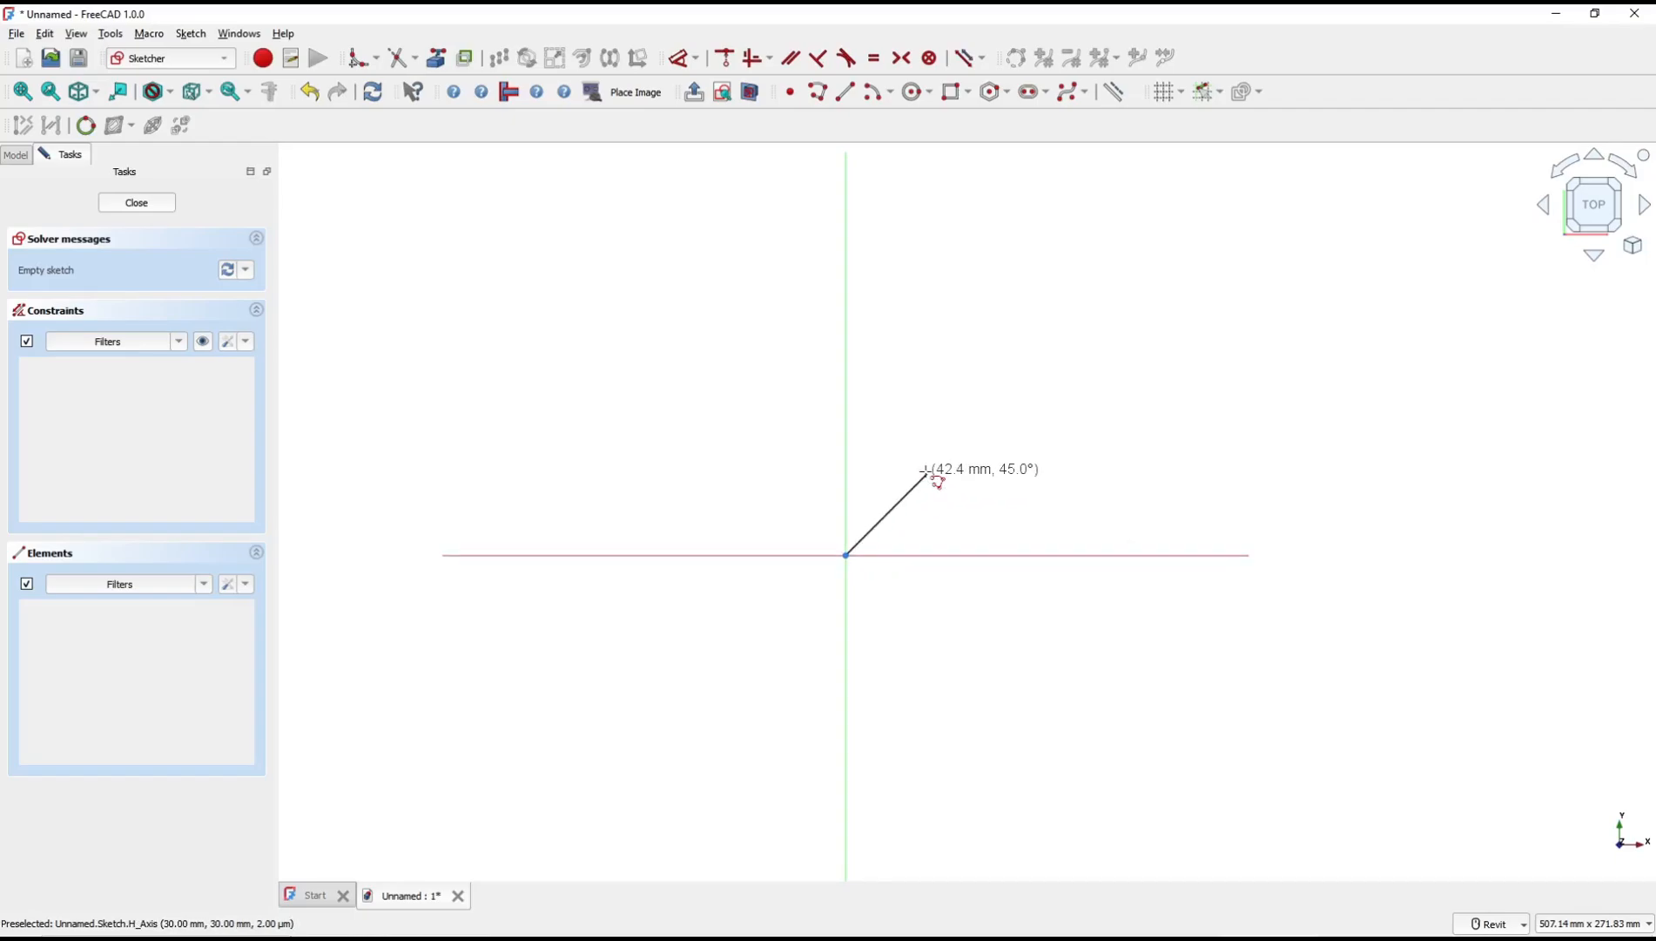
pyautogui.click(844, 403)
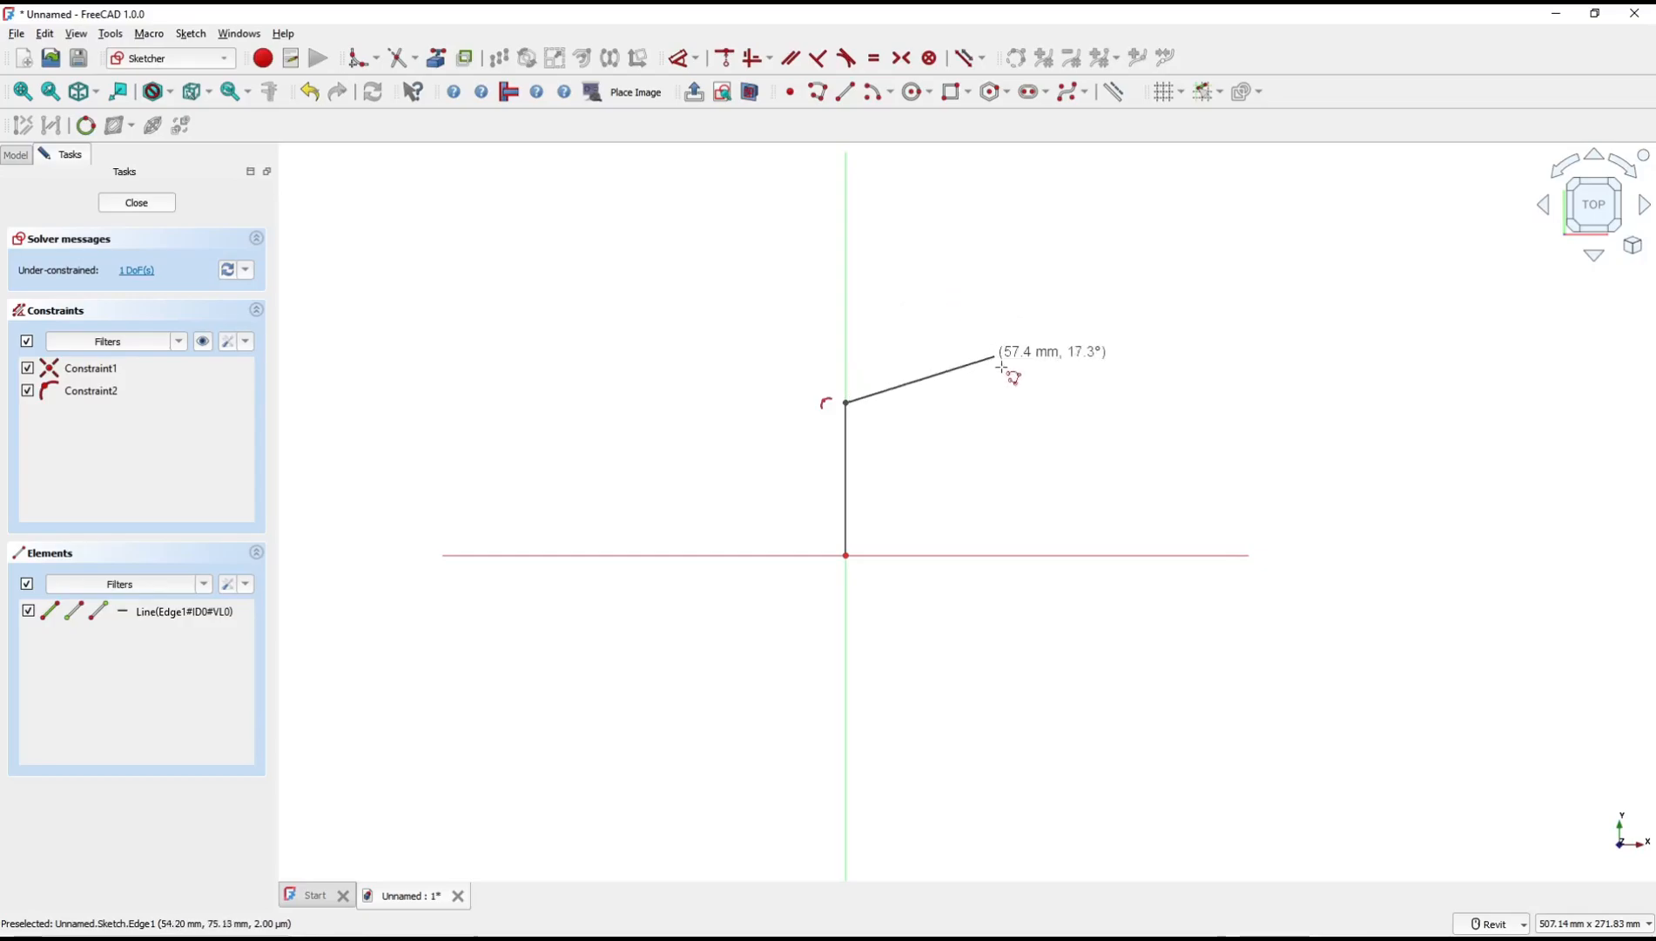
pyautogui.click(1063, 347)
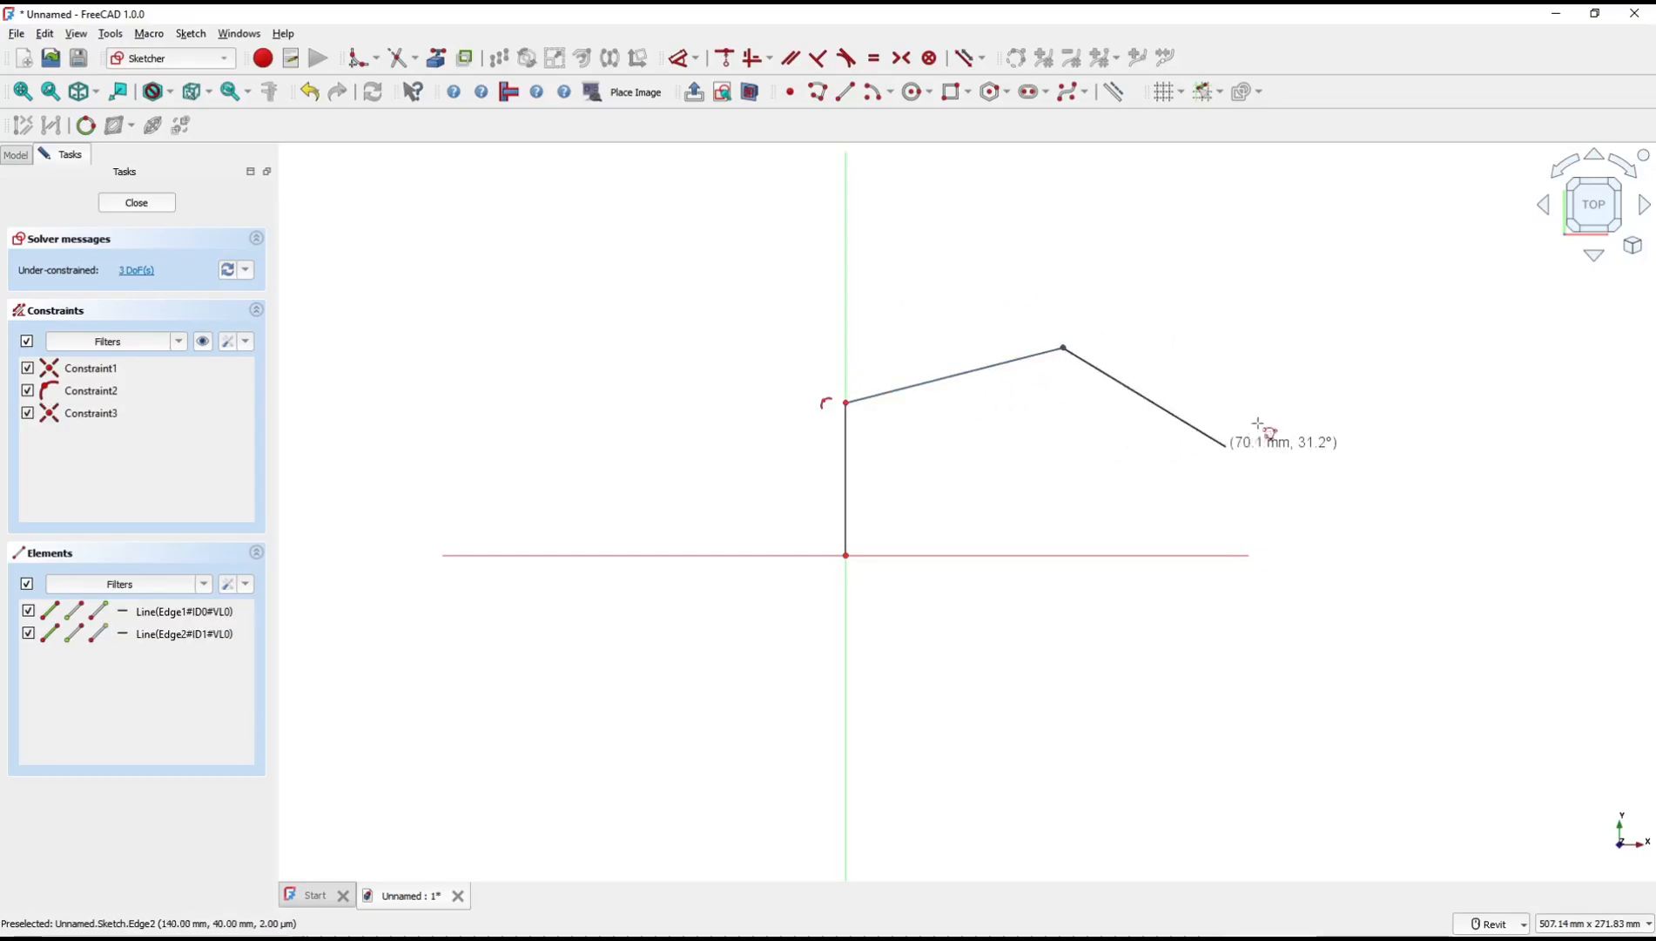
pyautogui.click(1265, 347)
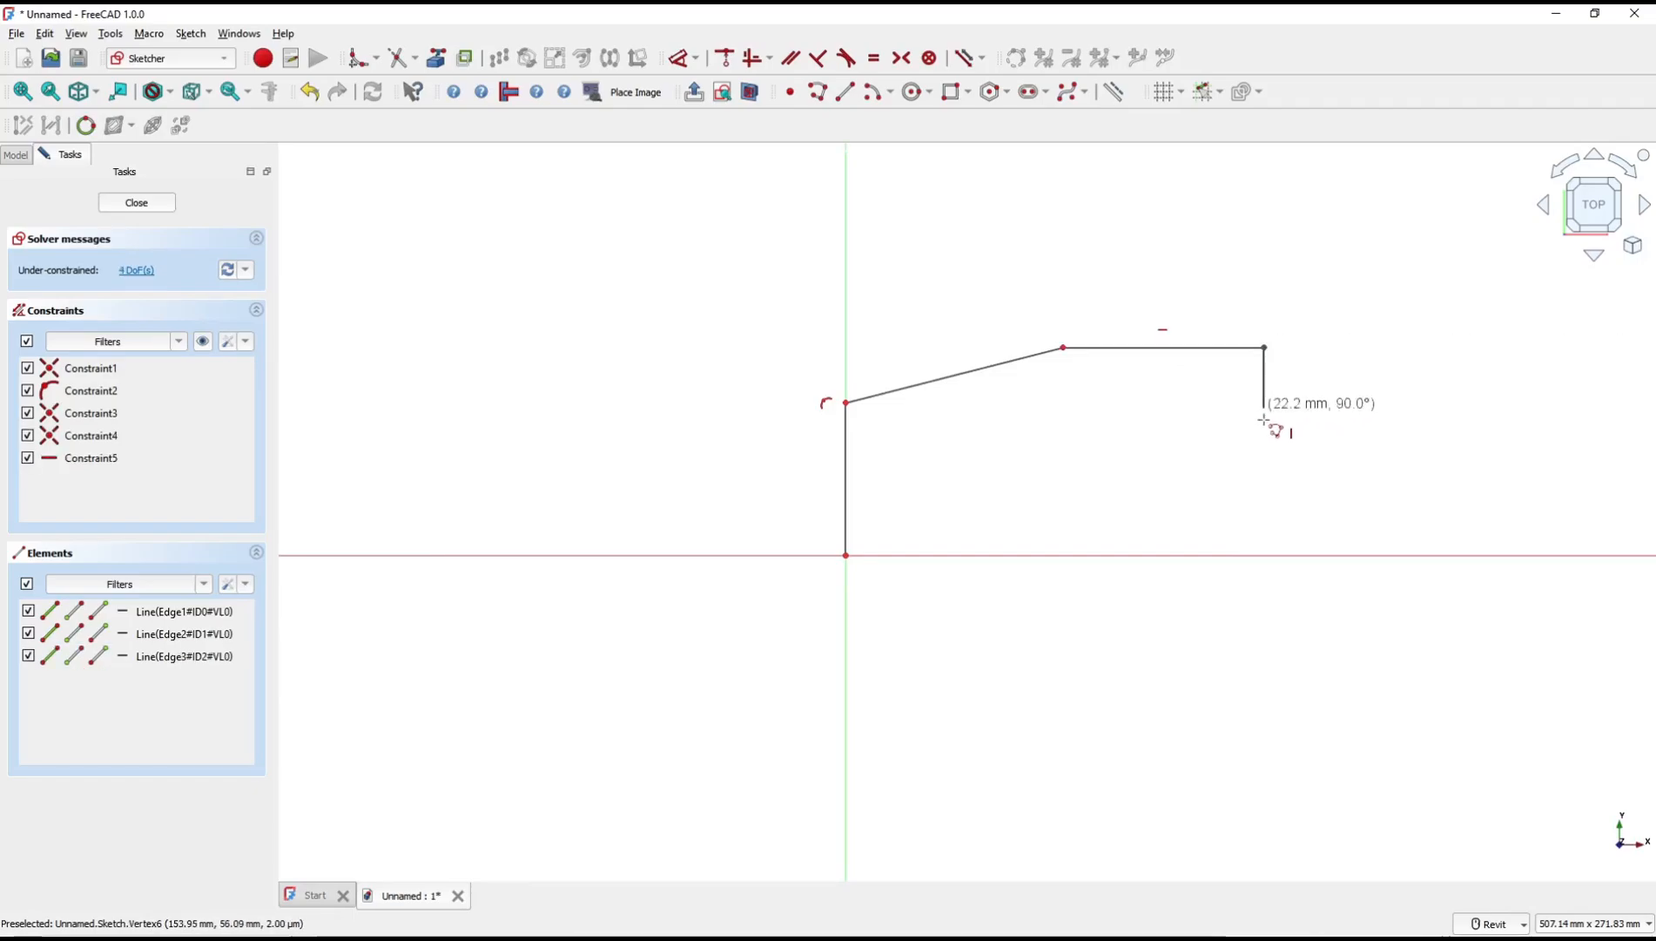
pyautogui.click(1264, 474)
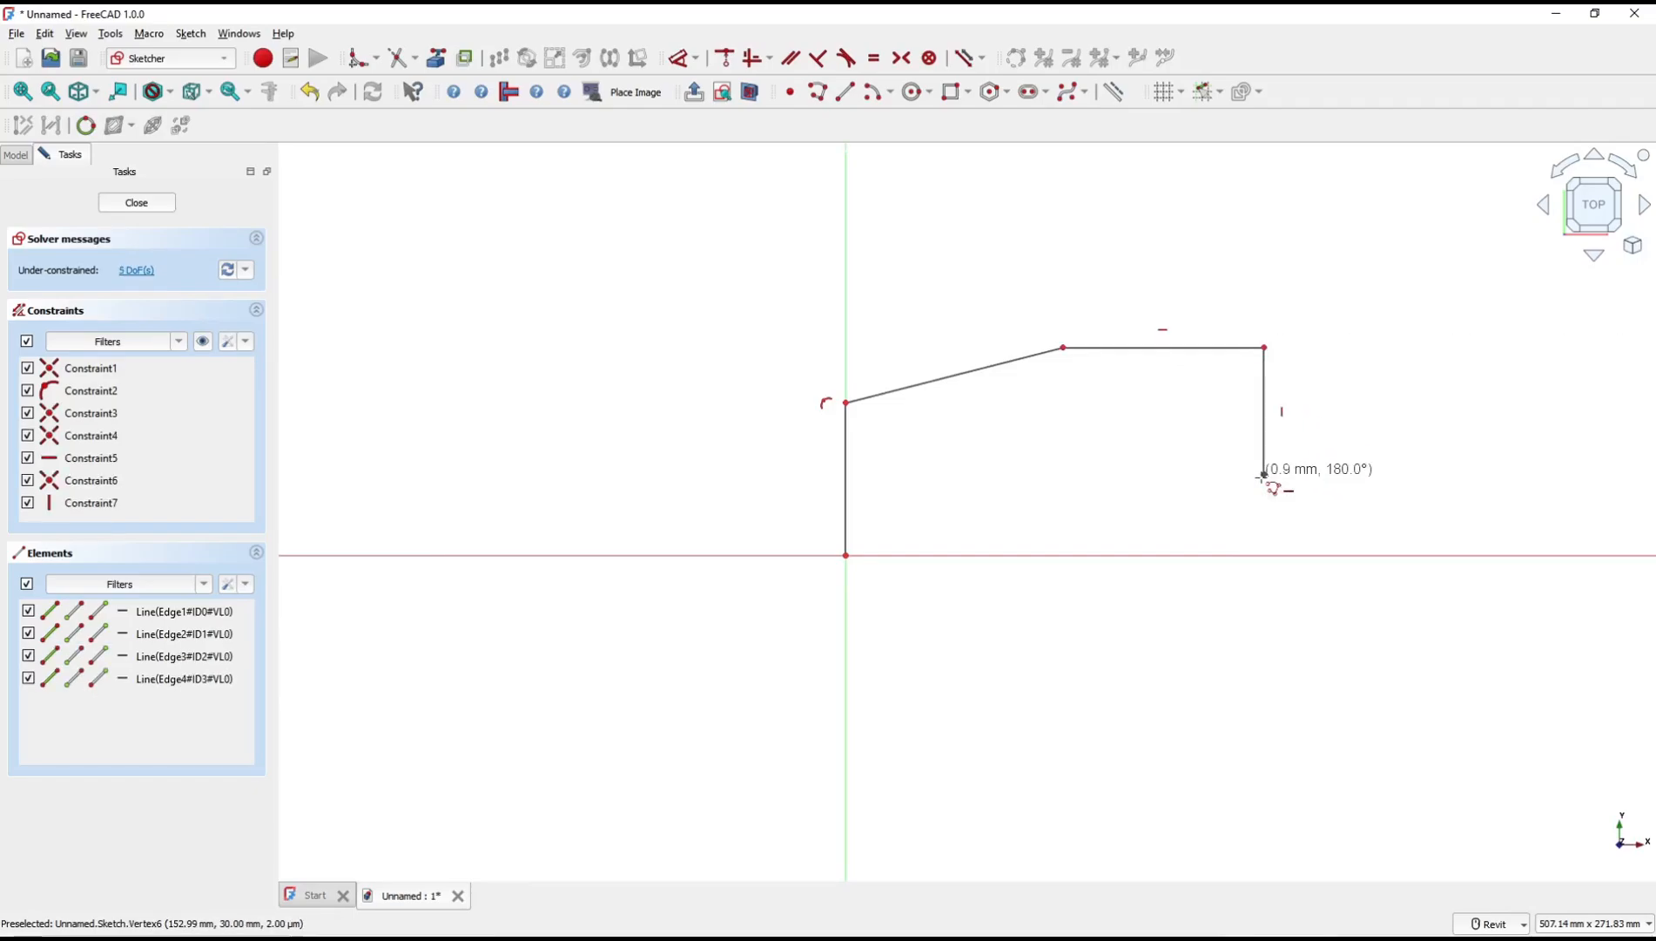
pyautogui.click(1144, 474)
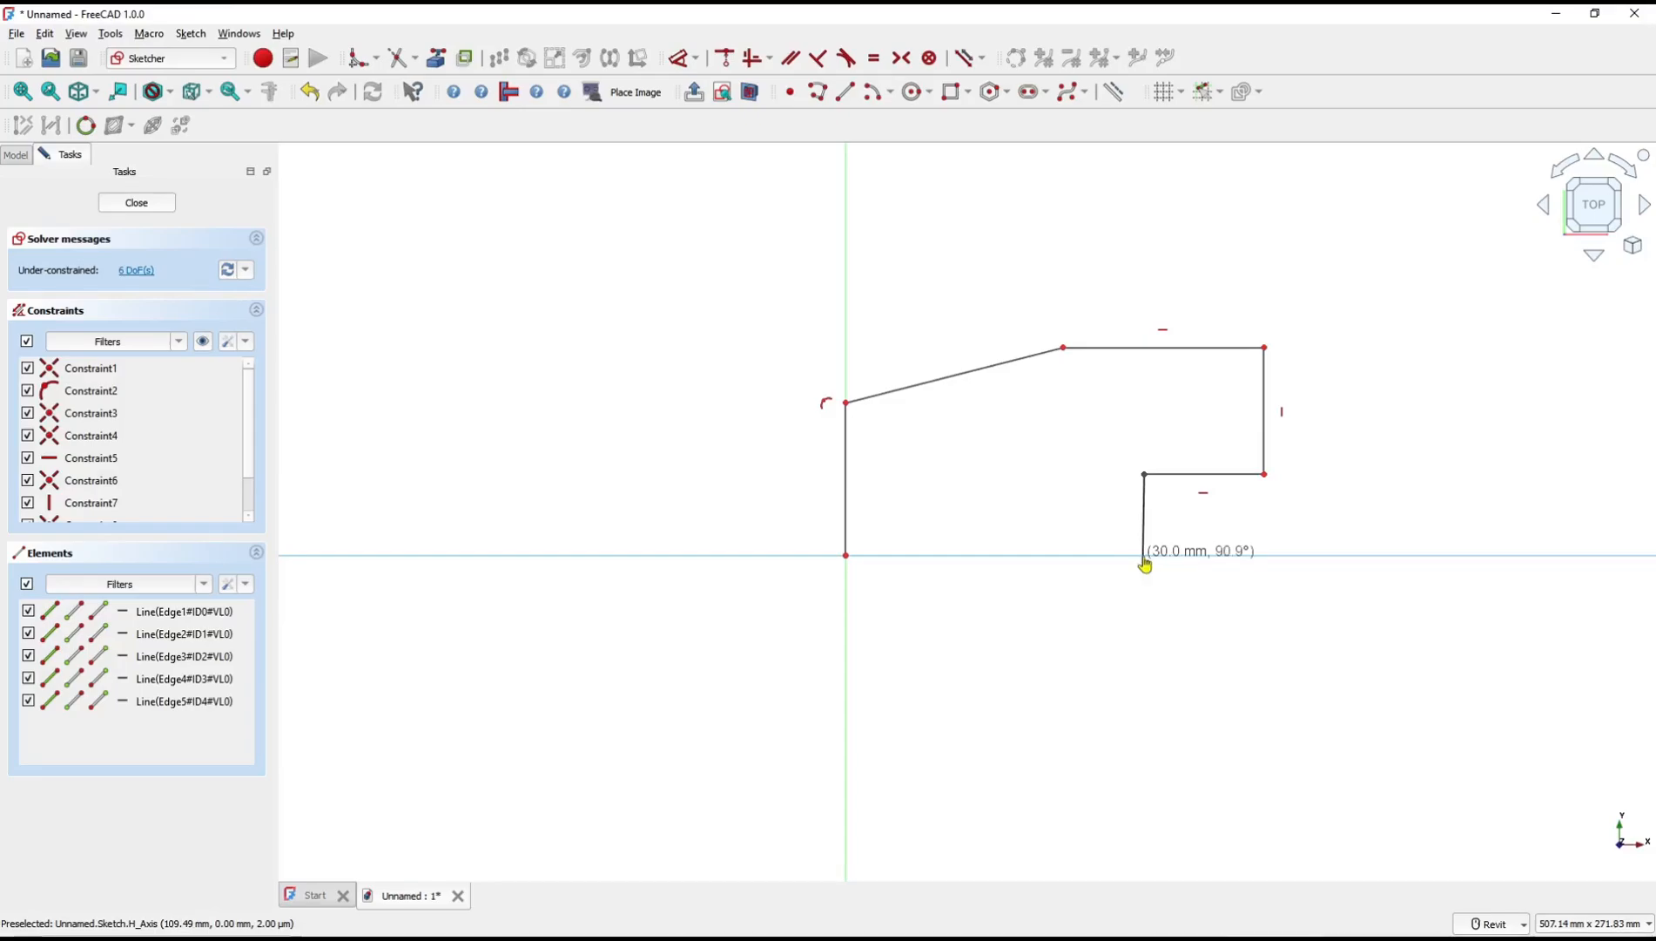
pyautogui.click(1144, 557)
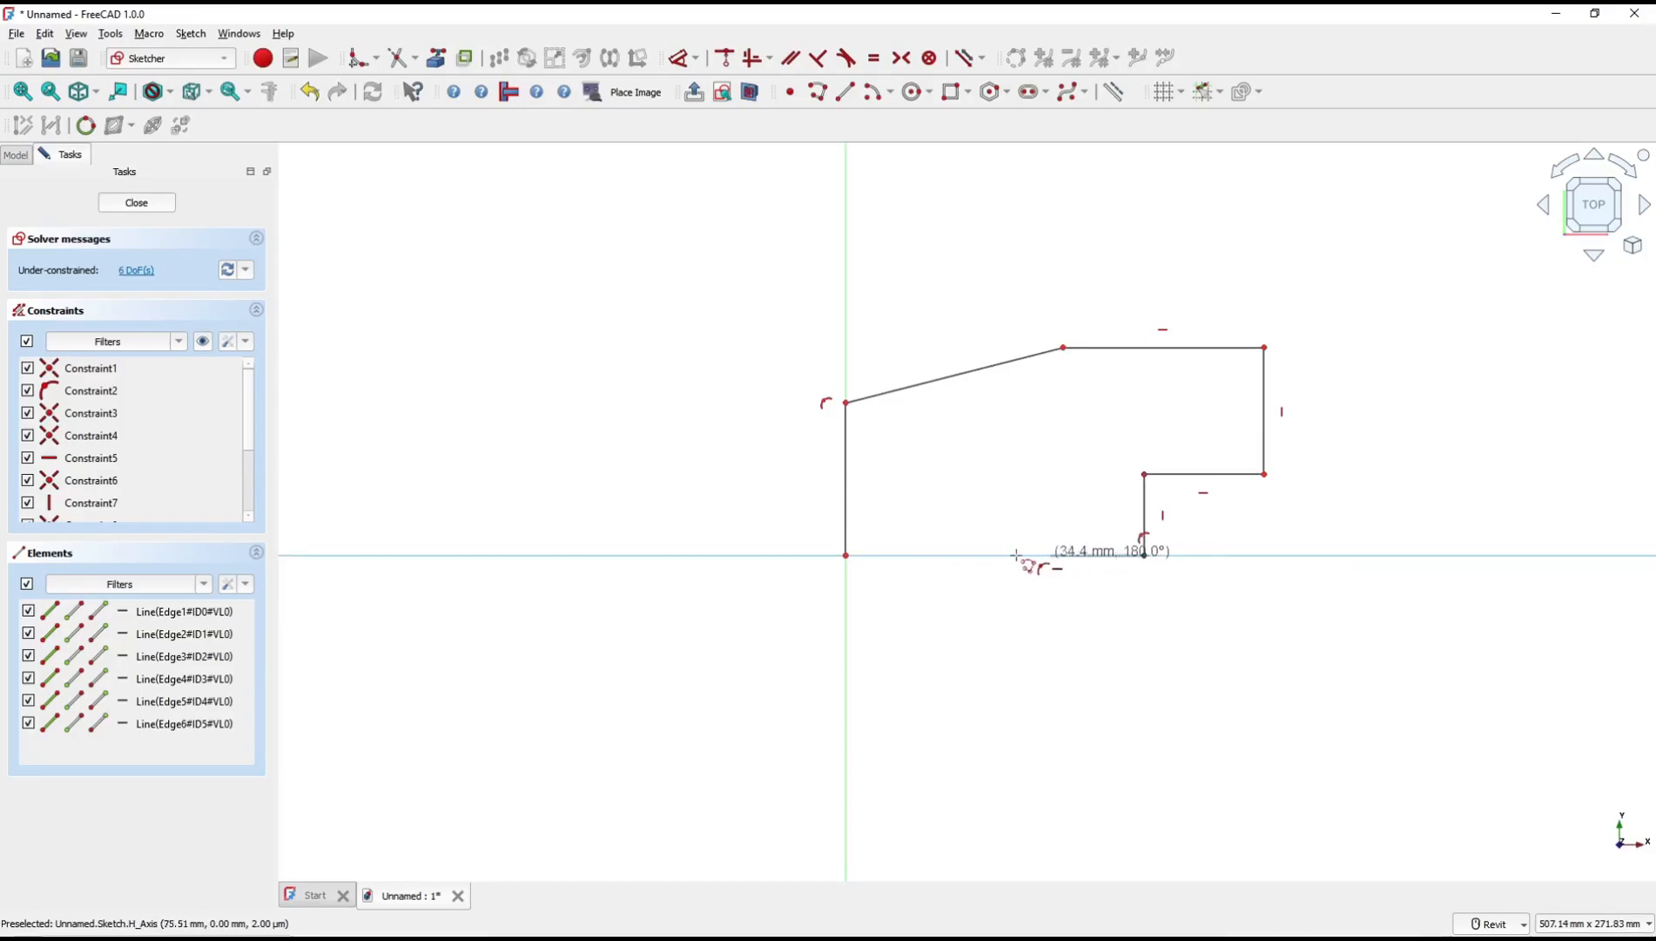
pyautogui.click(842, 554)
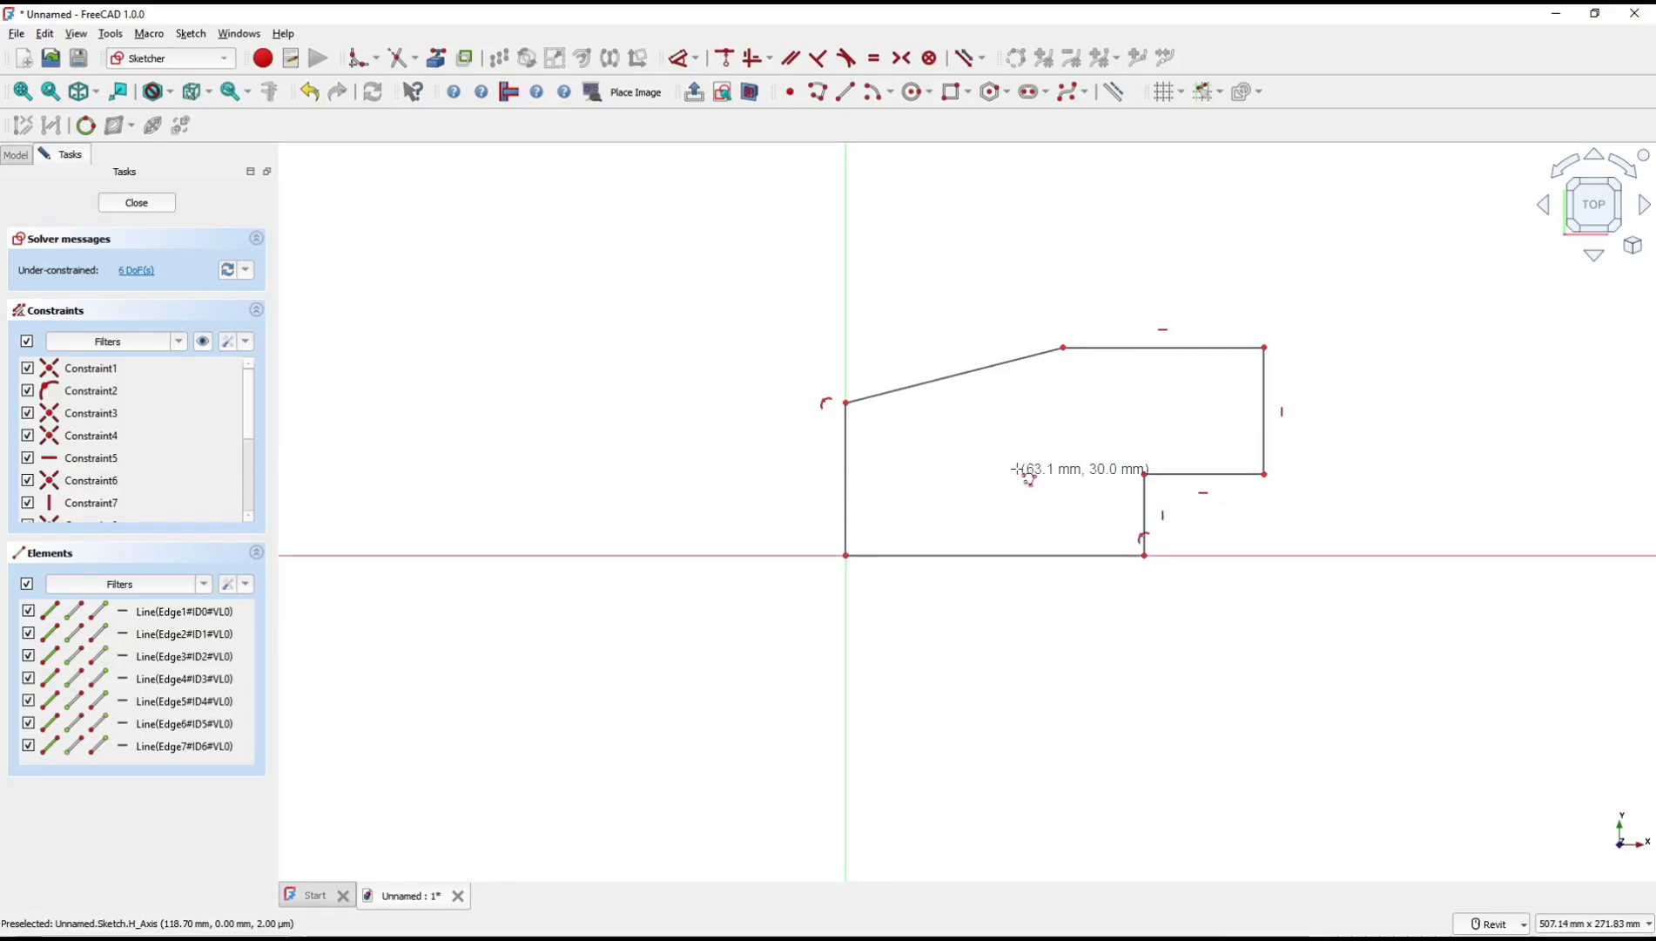
# Dimension the profile's left vertical edge and set its length to 55 mm.
pyautogui.press('d')
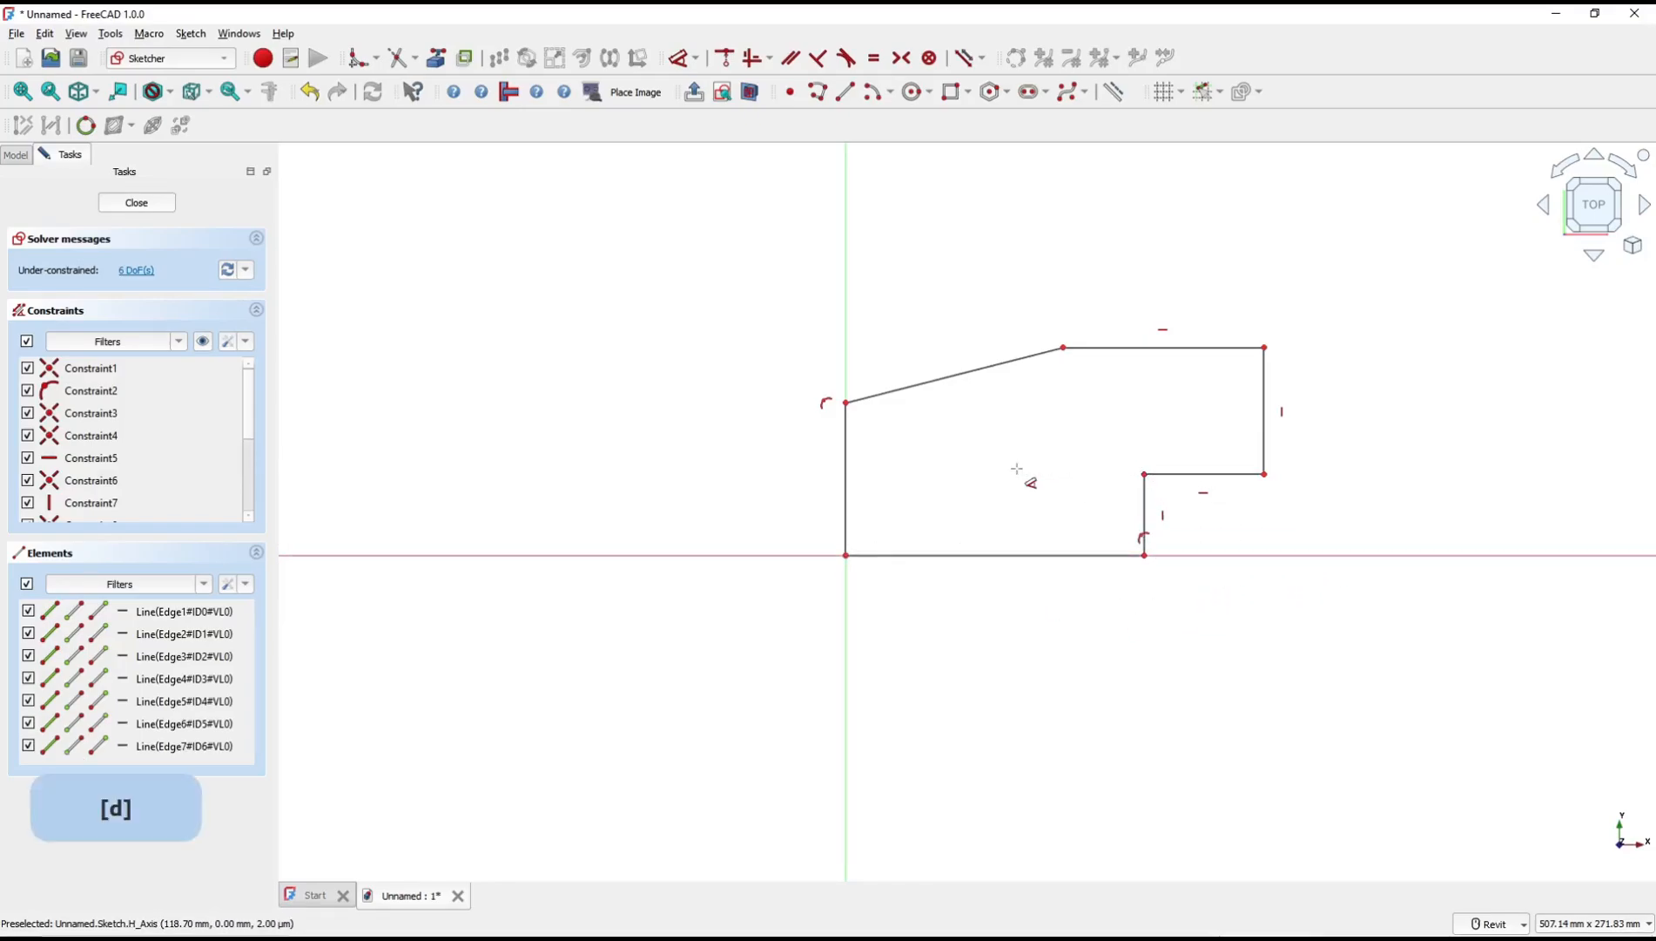
pyautogui.click(846, 475)
pyautogui.click(809, 486)
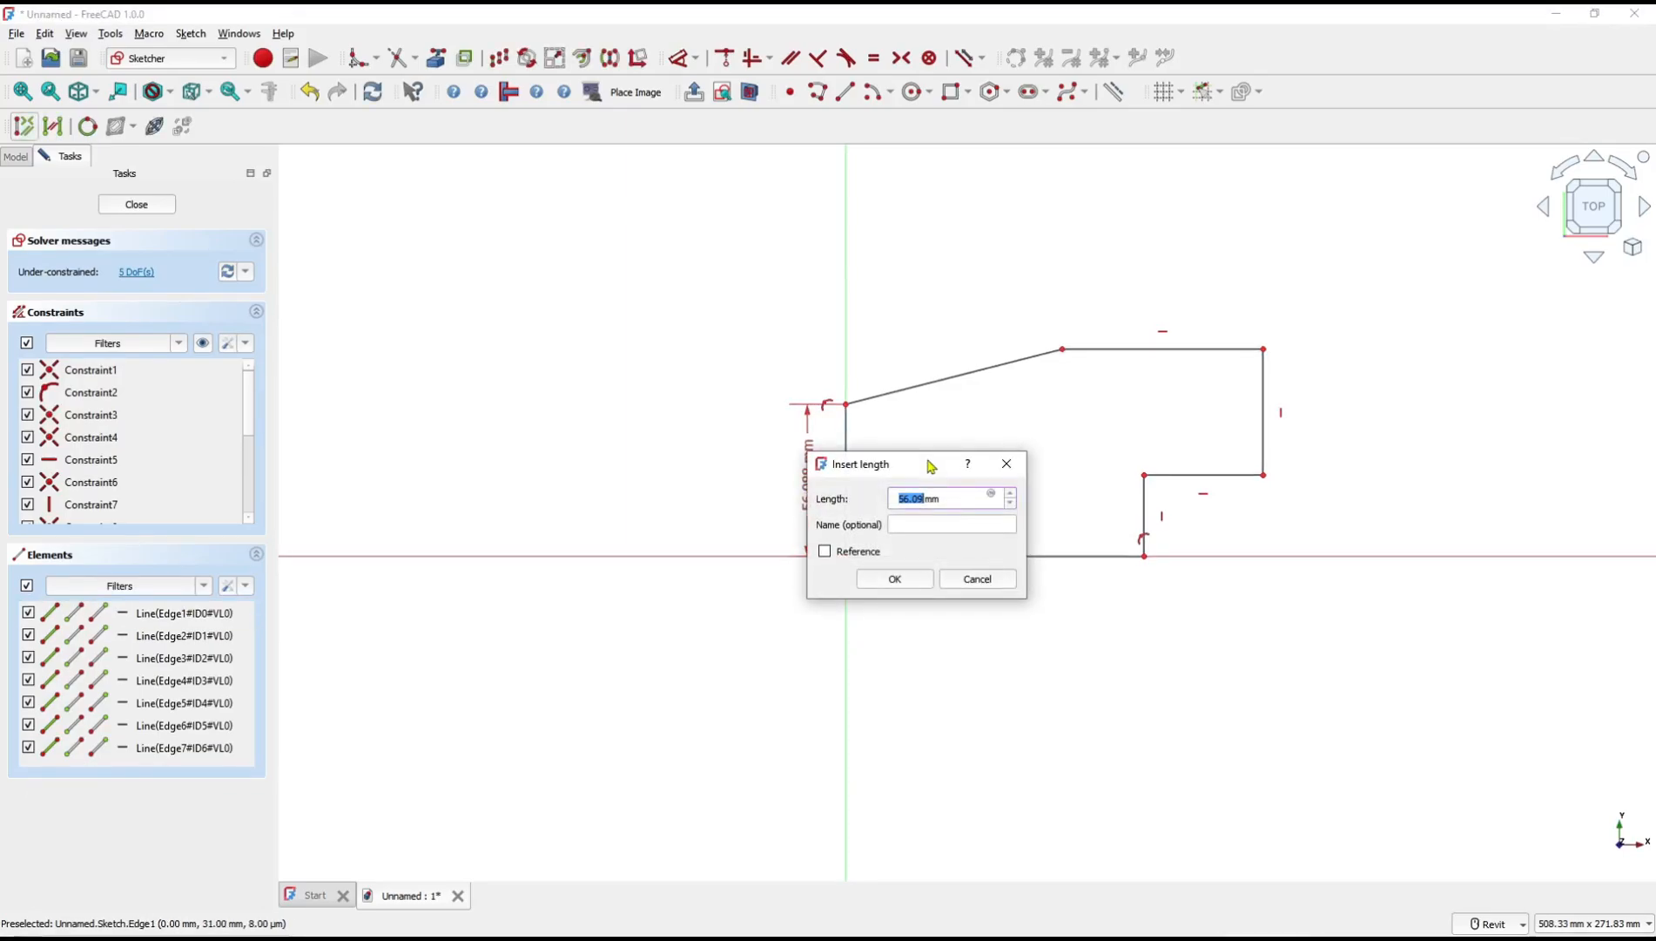
pyautogui.write('55')
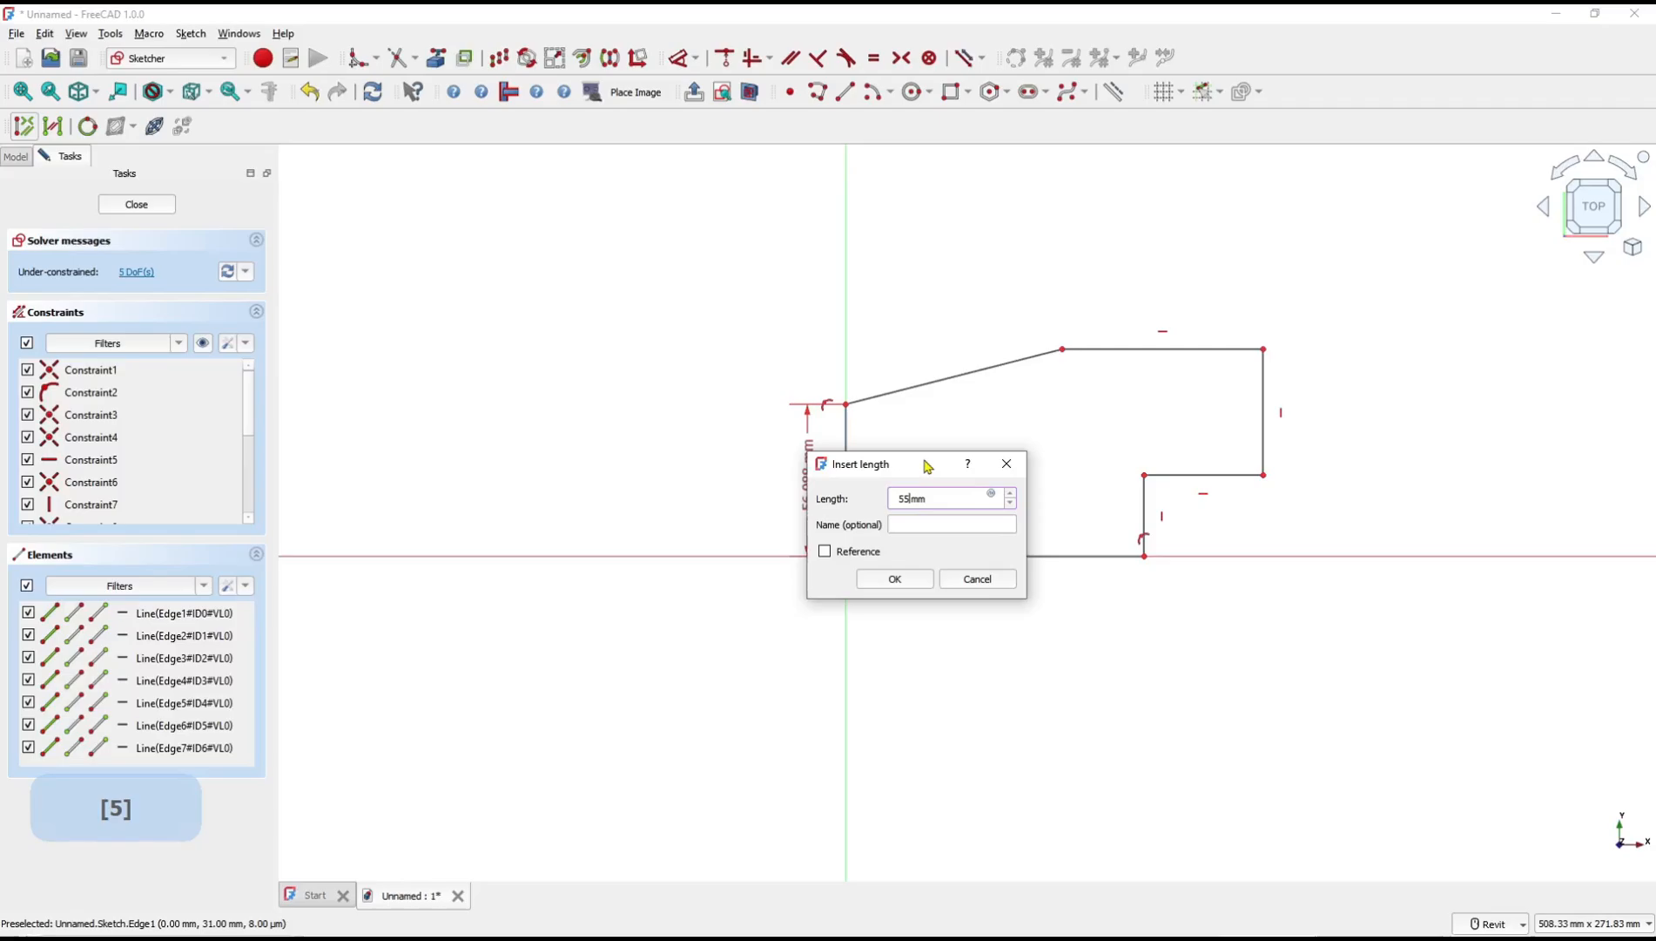
pyautogui.press('Return')
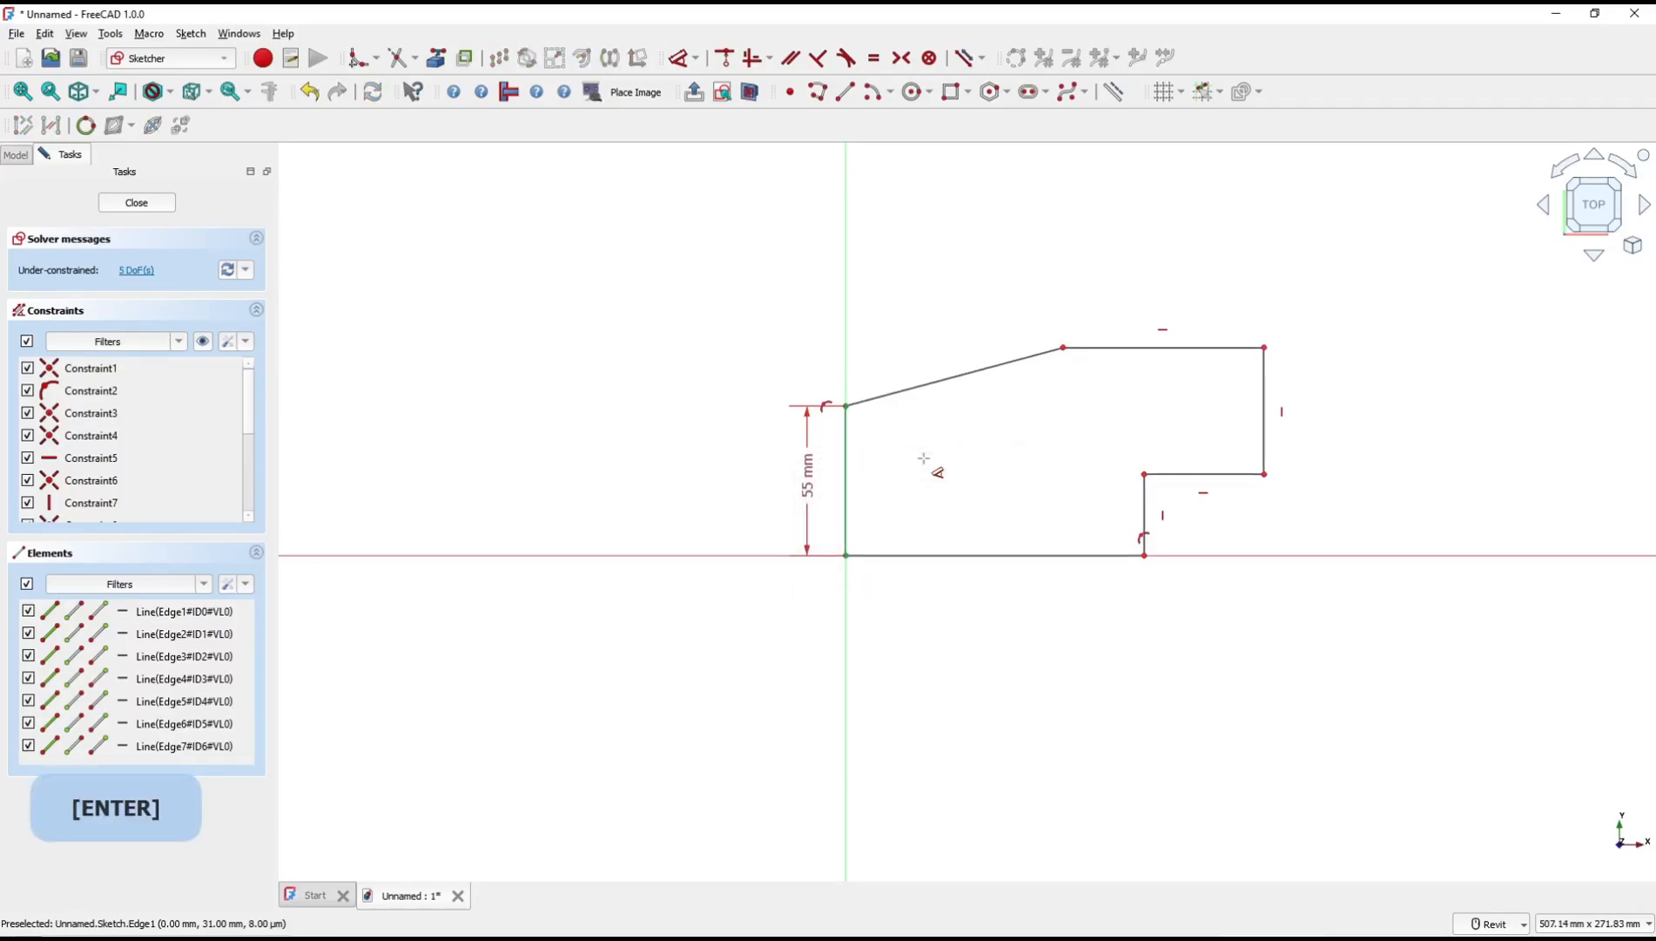
# Dimension the sloped edge at 80 mm long and set its angle to the left vertical edge to 105°.
pyautogui.click(939, 374)
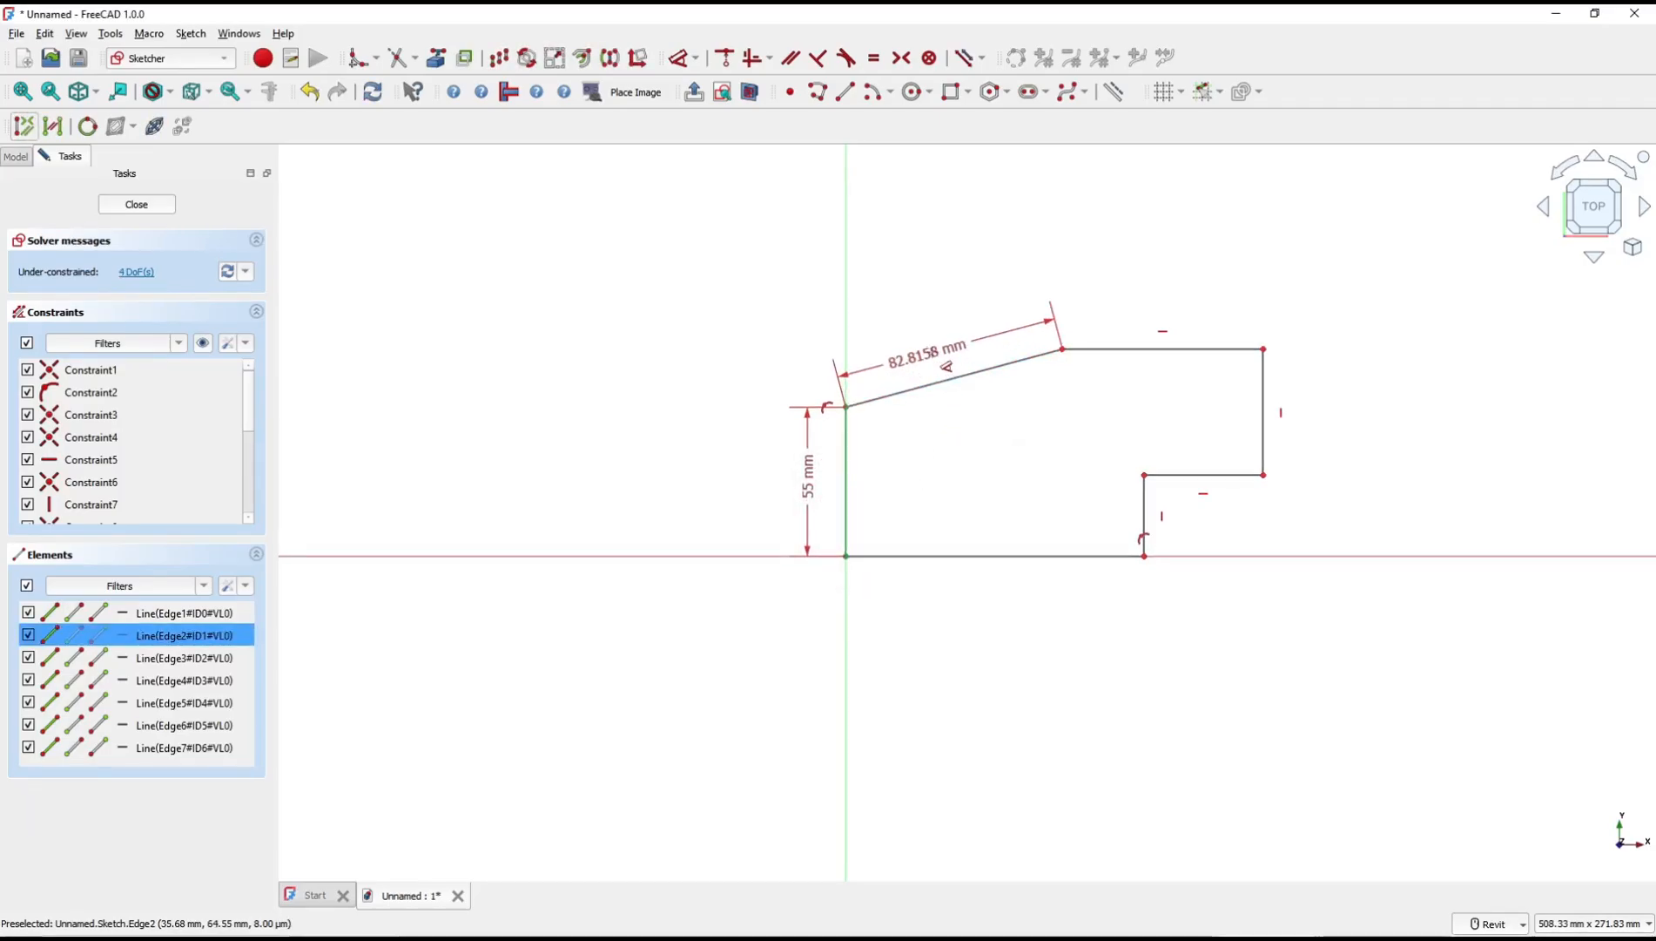
pyautogui.click(936, 362)
pyautogui.write('80mm')
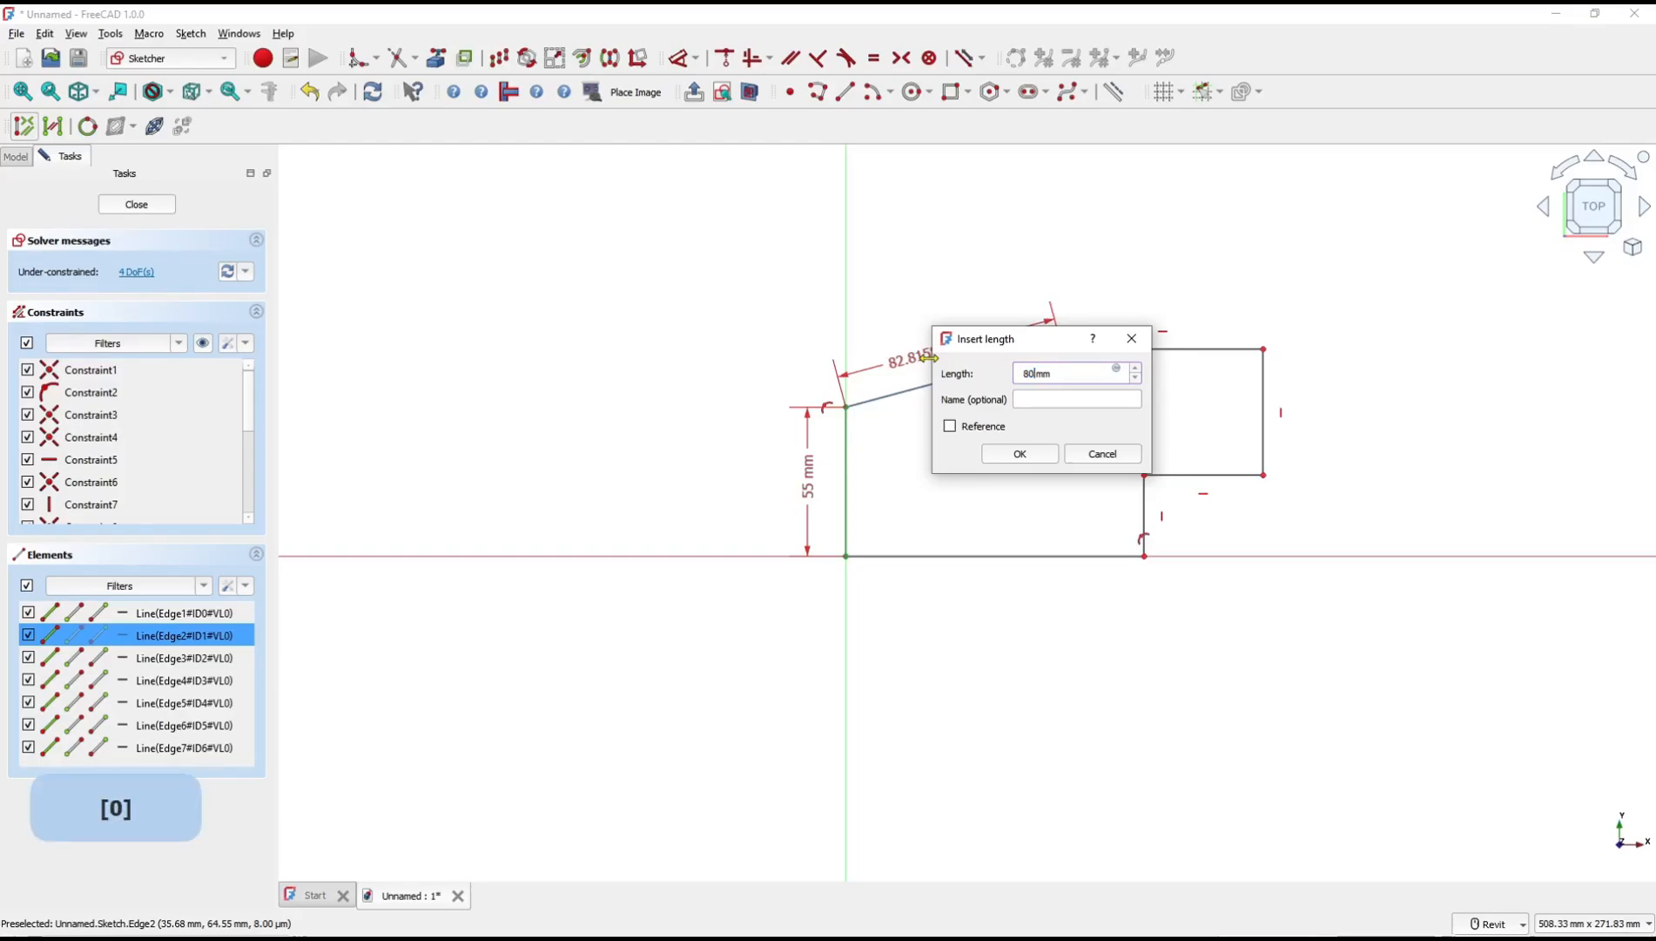
pyautogui.press('Return')
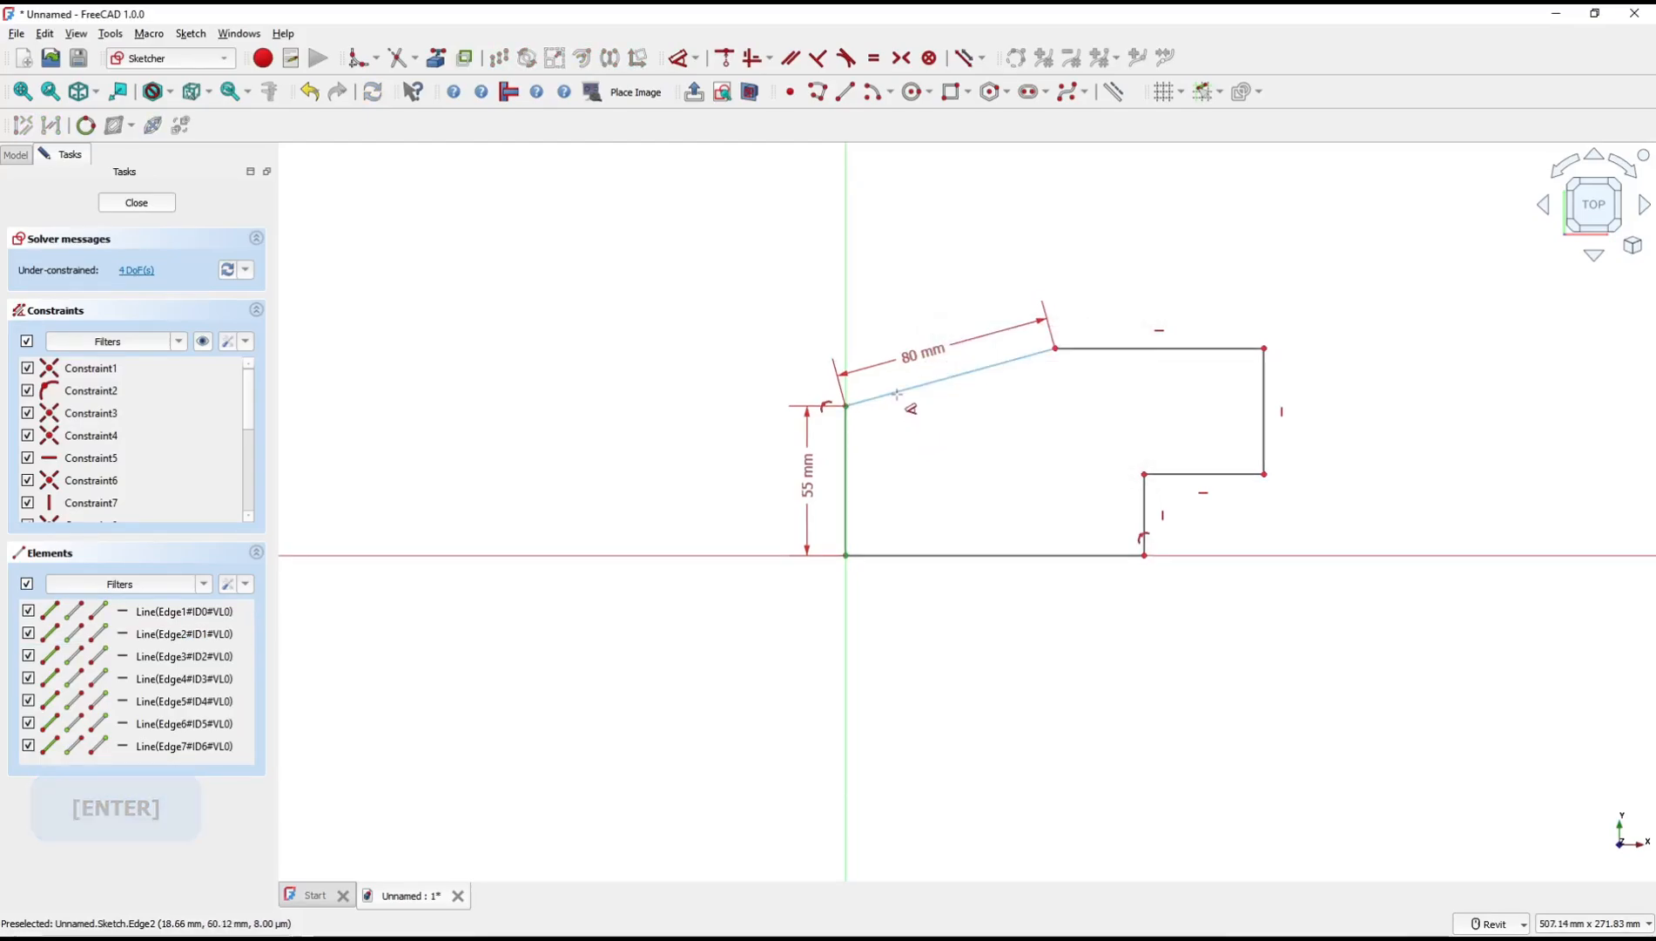
pyautogui.click(897, 392)
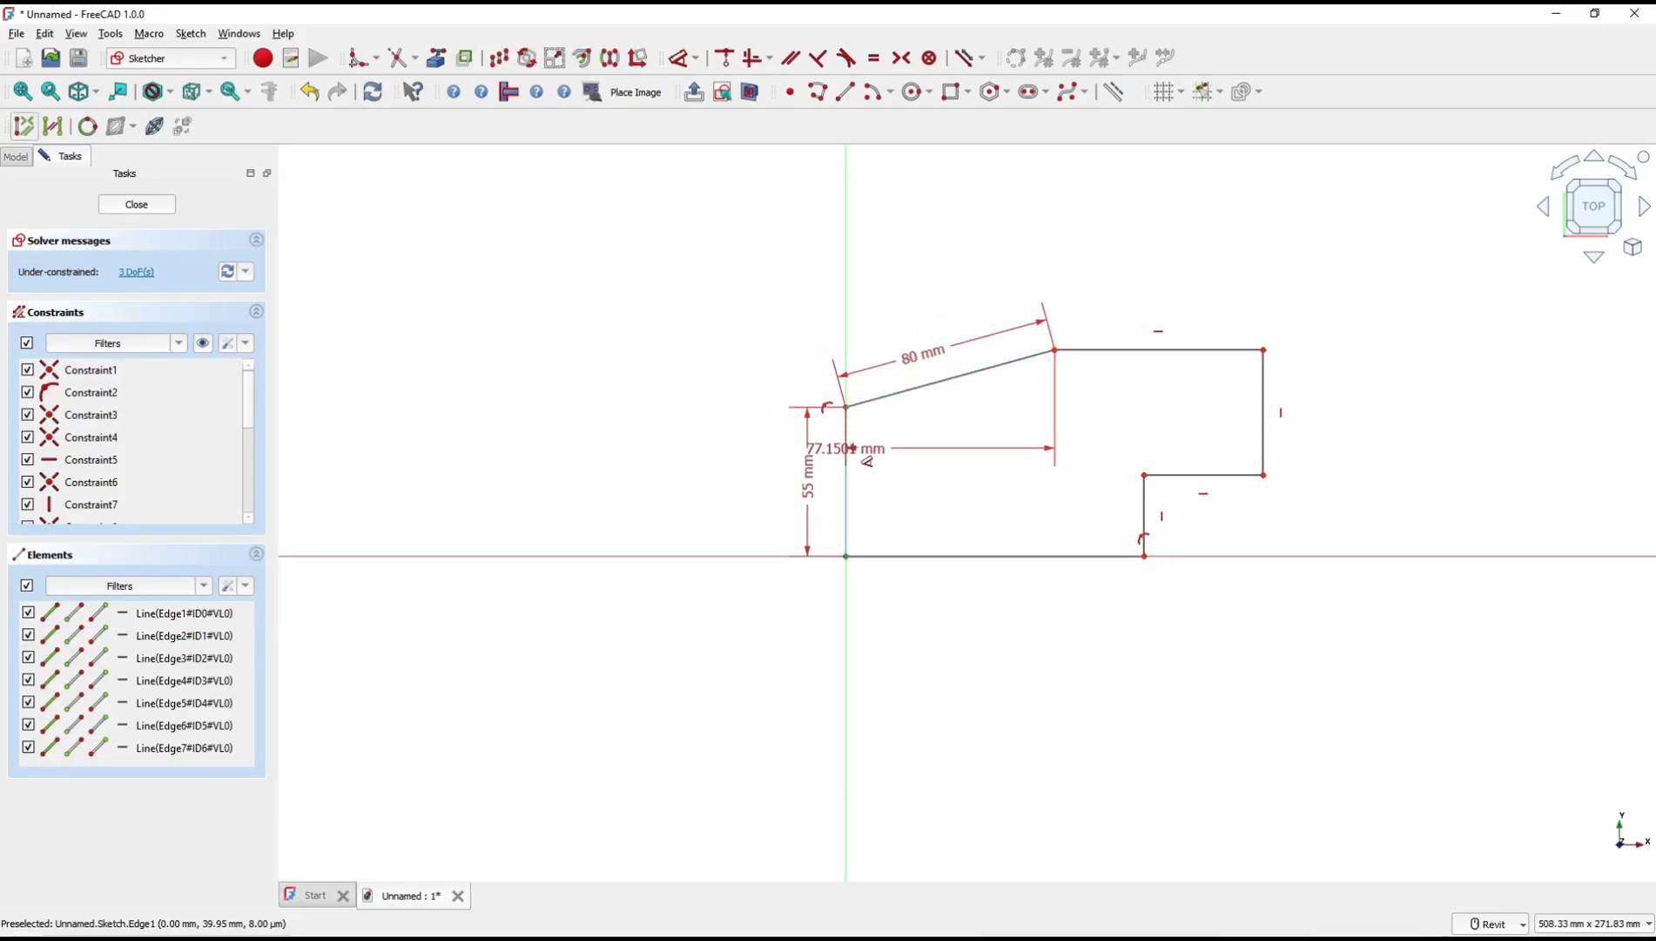
pyautogui.click(848, 457)
pyautogui.click(895, 446)
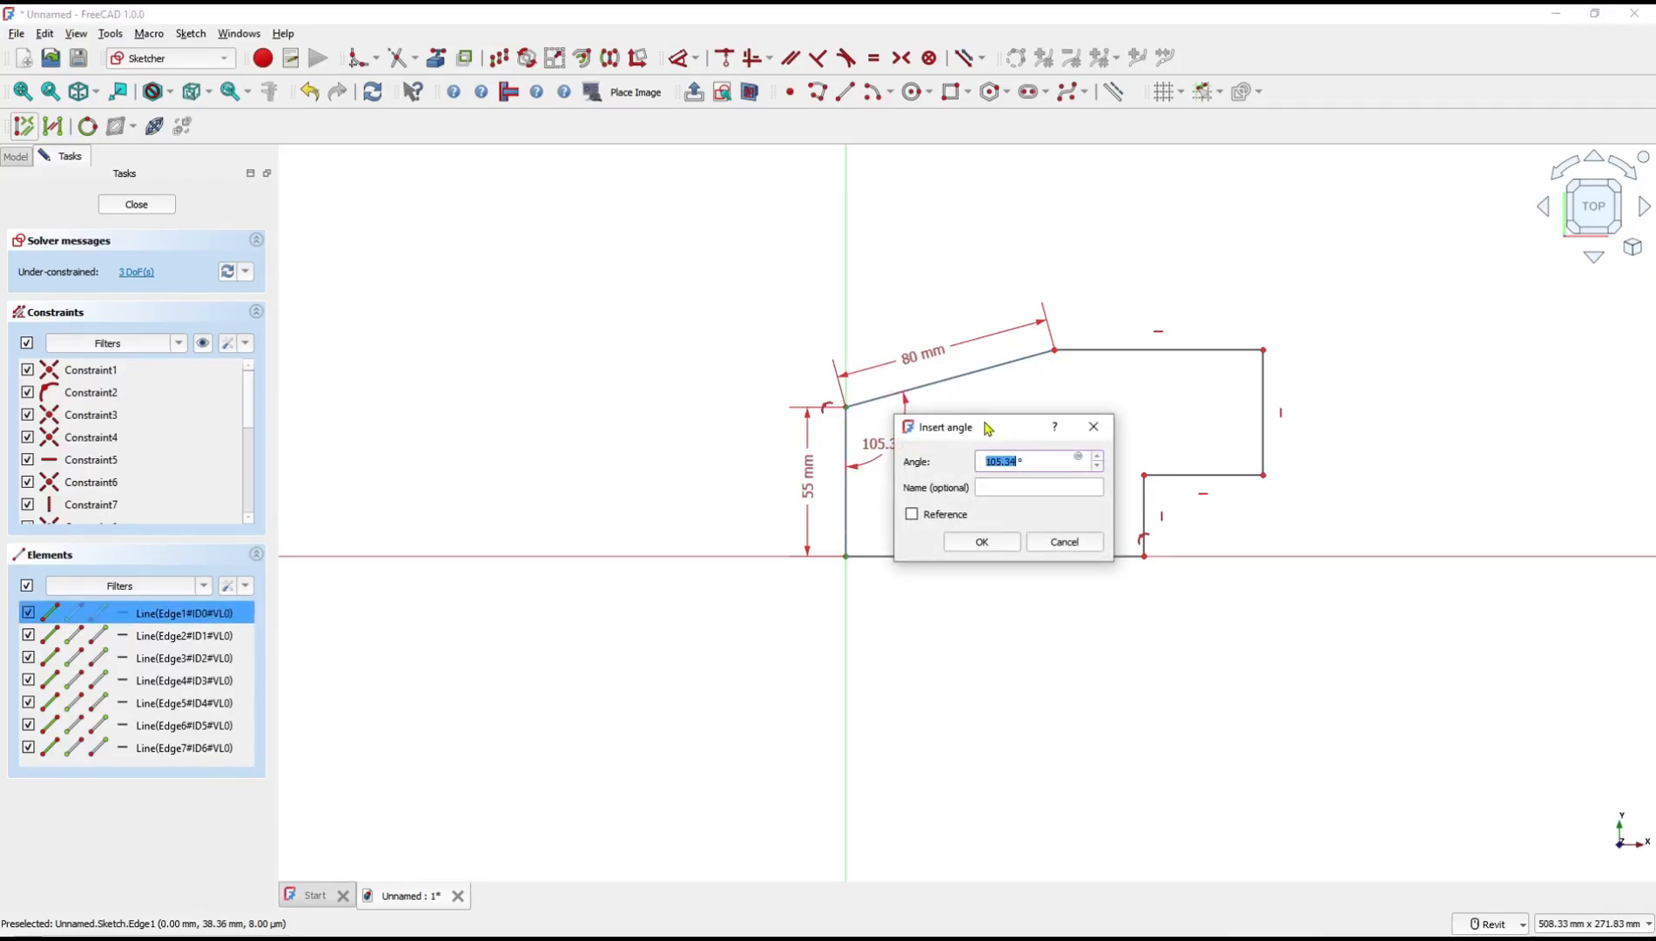
pyautogui.write('1')
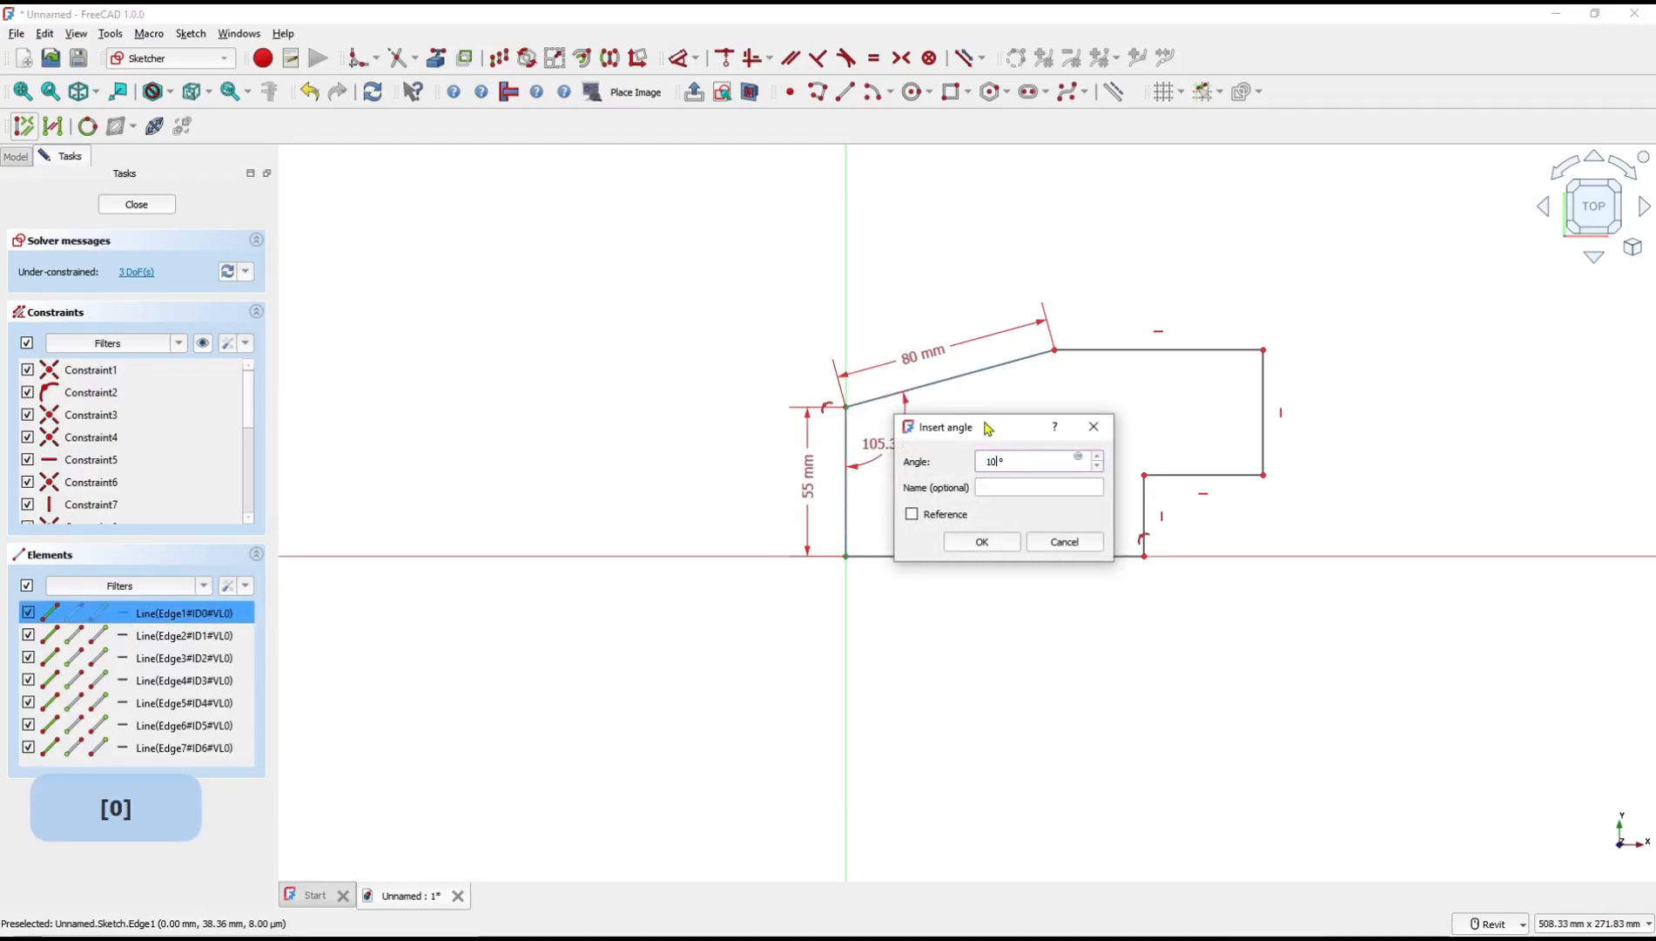
pyautogui.press('Return')
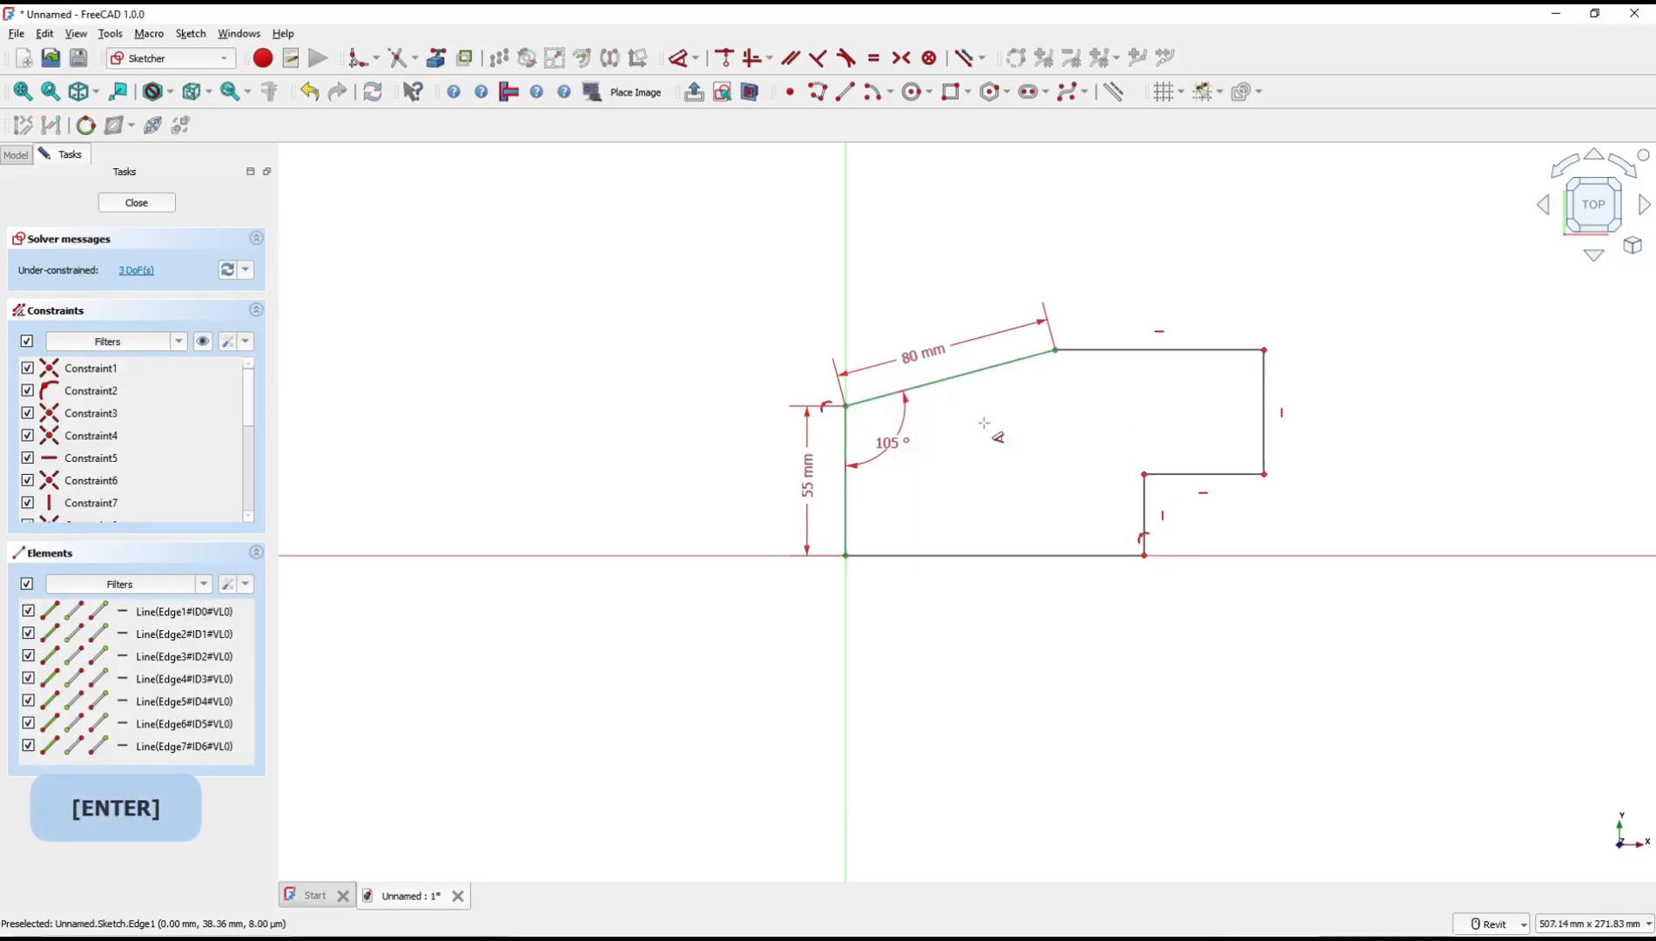
# Dimension the profile's top horizontal edge at 75 mm and its right vertical edge at 45 mm.
pyautogui.click(1156, 349)
pyautogui.click(1153, 313)
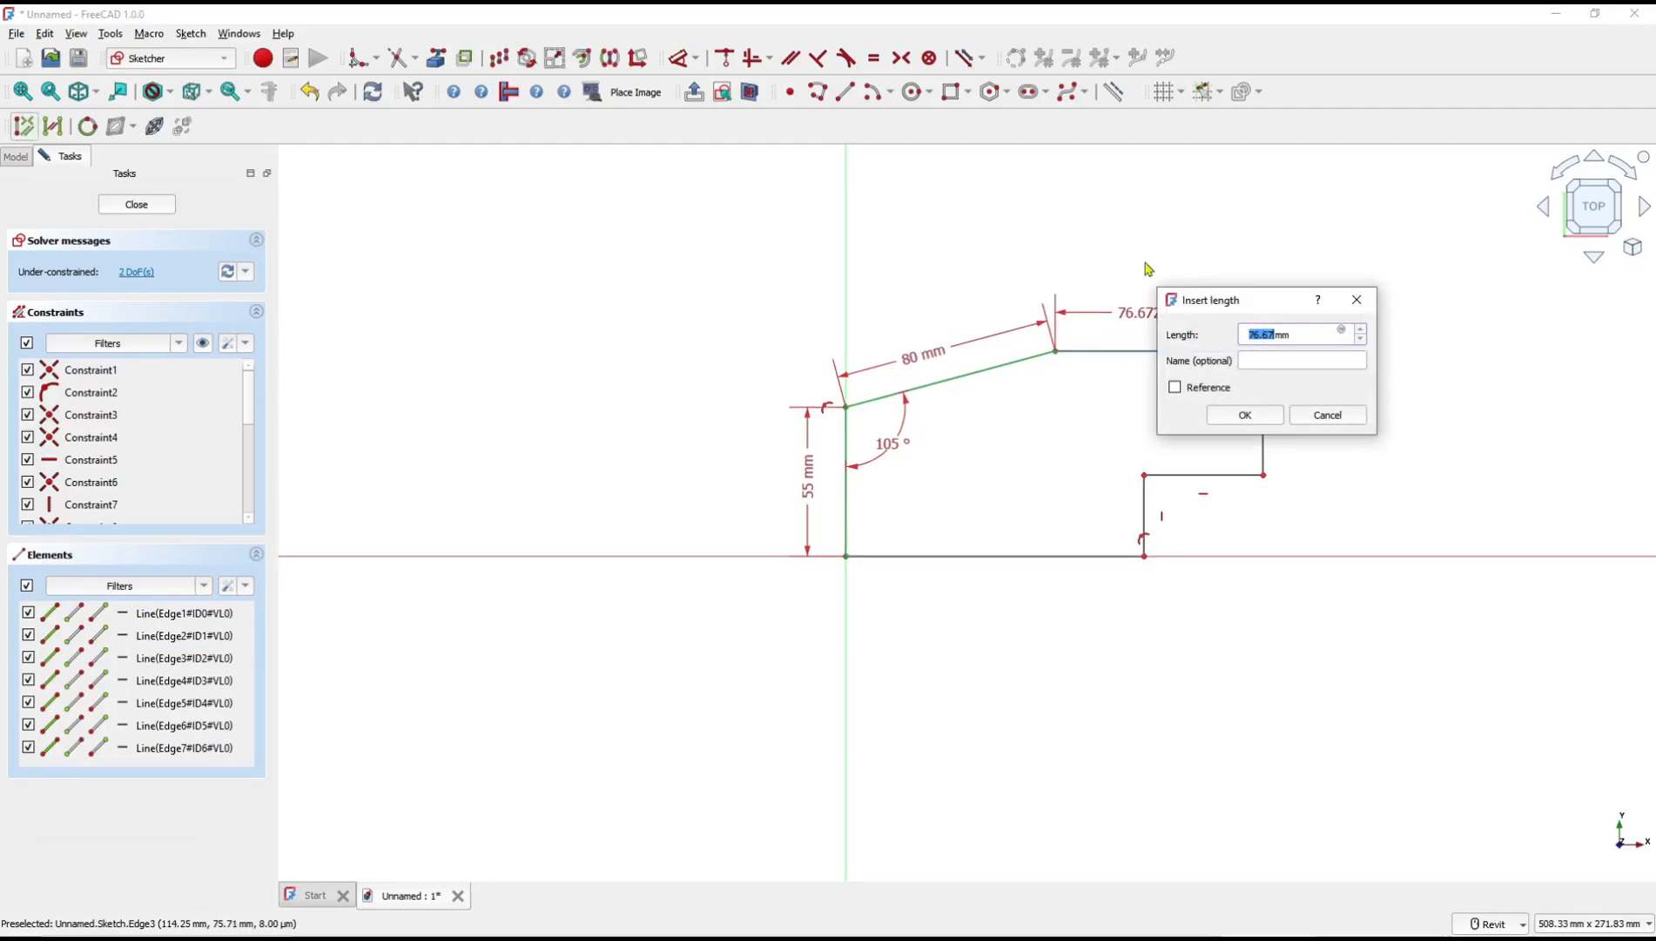
pyautogui.write('75')
pyautogui.press('Return')
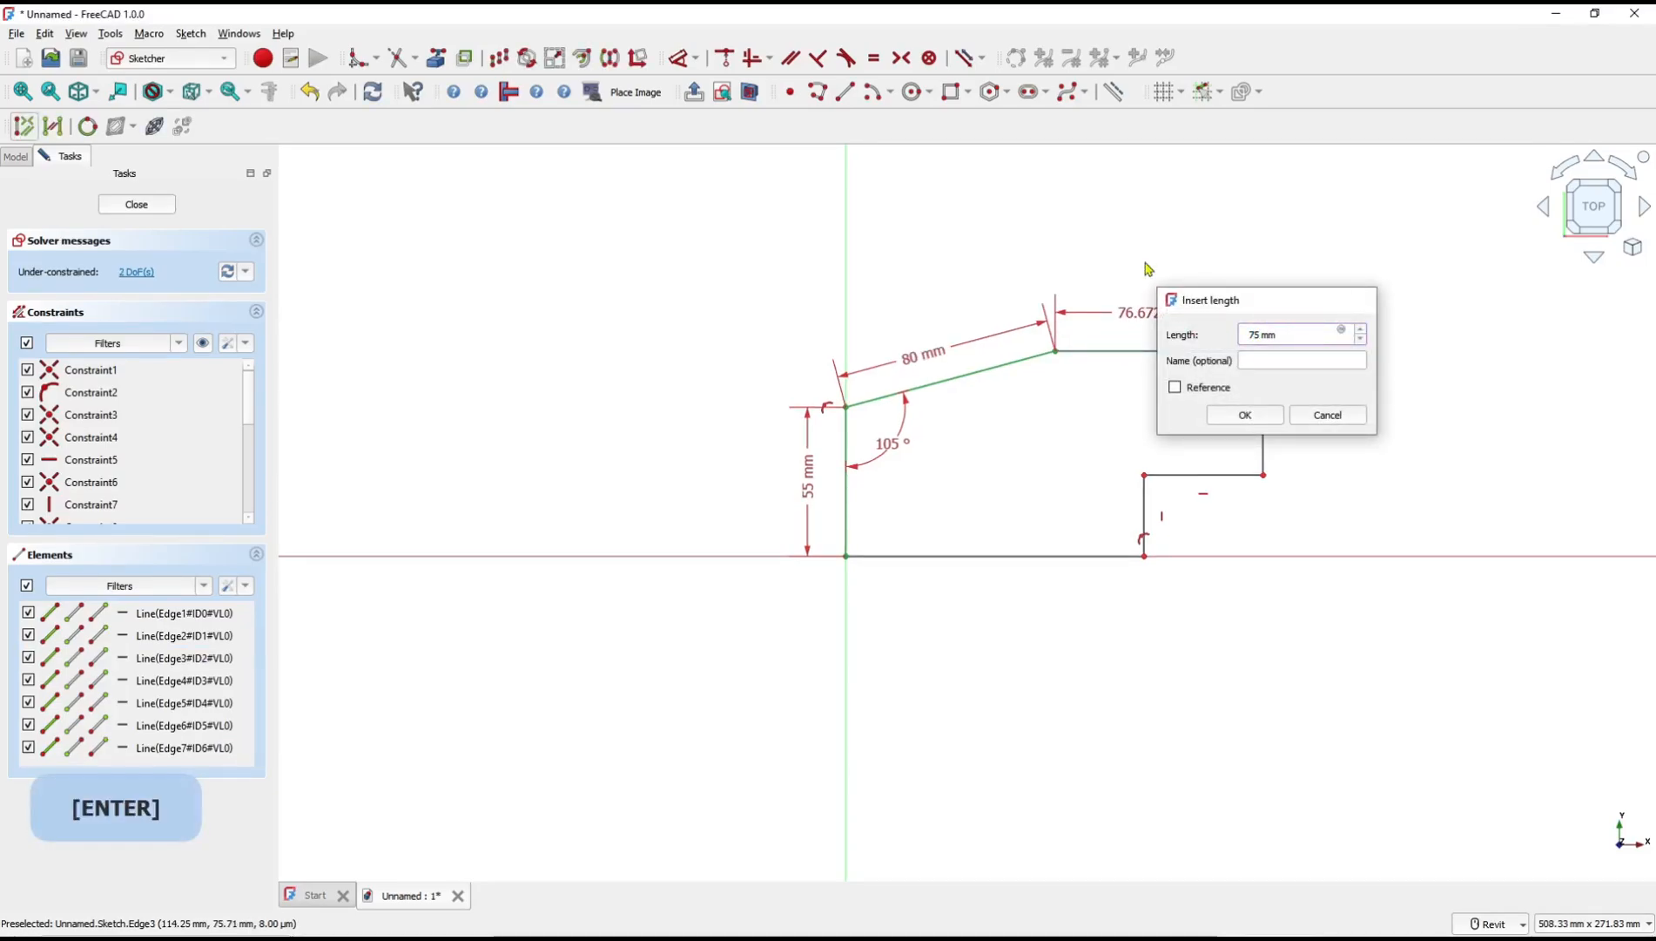
pyautogui.click(1258, 408)
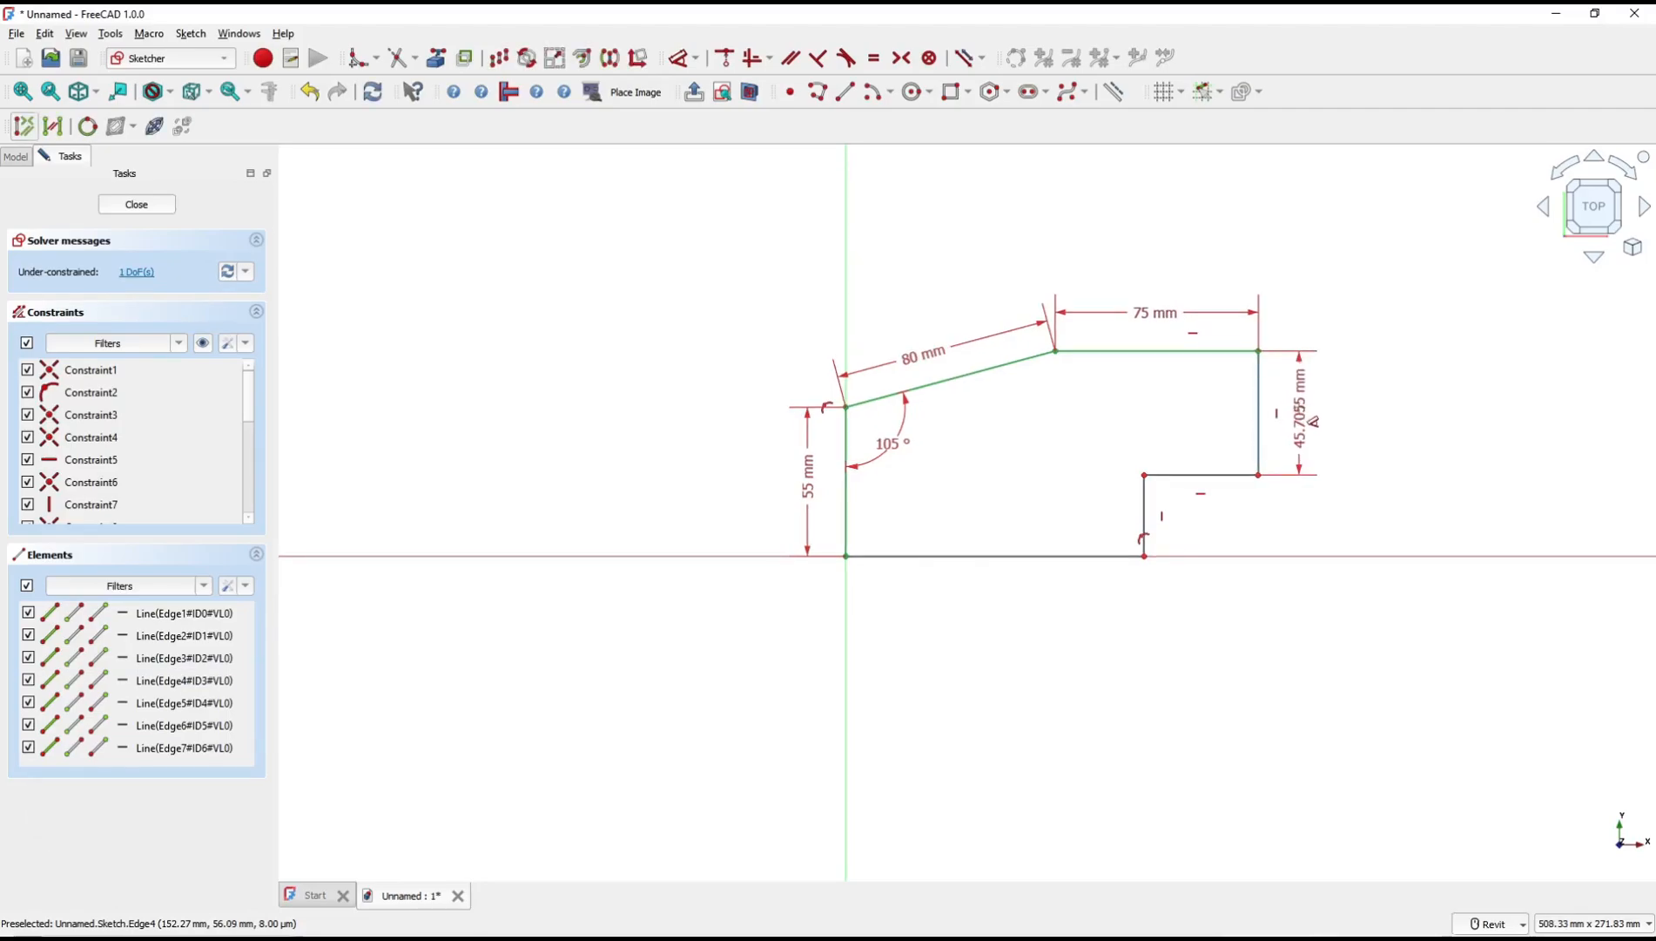
pyautogui.click(1309, 348)
pyautogui.write('45')
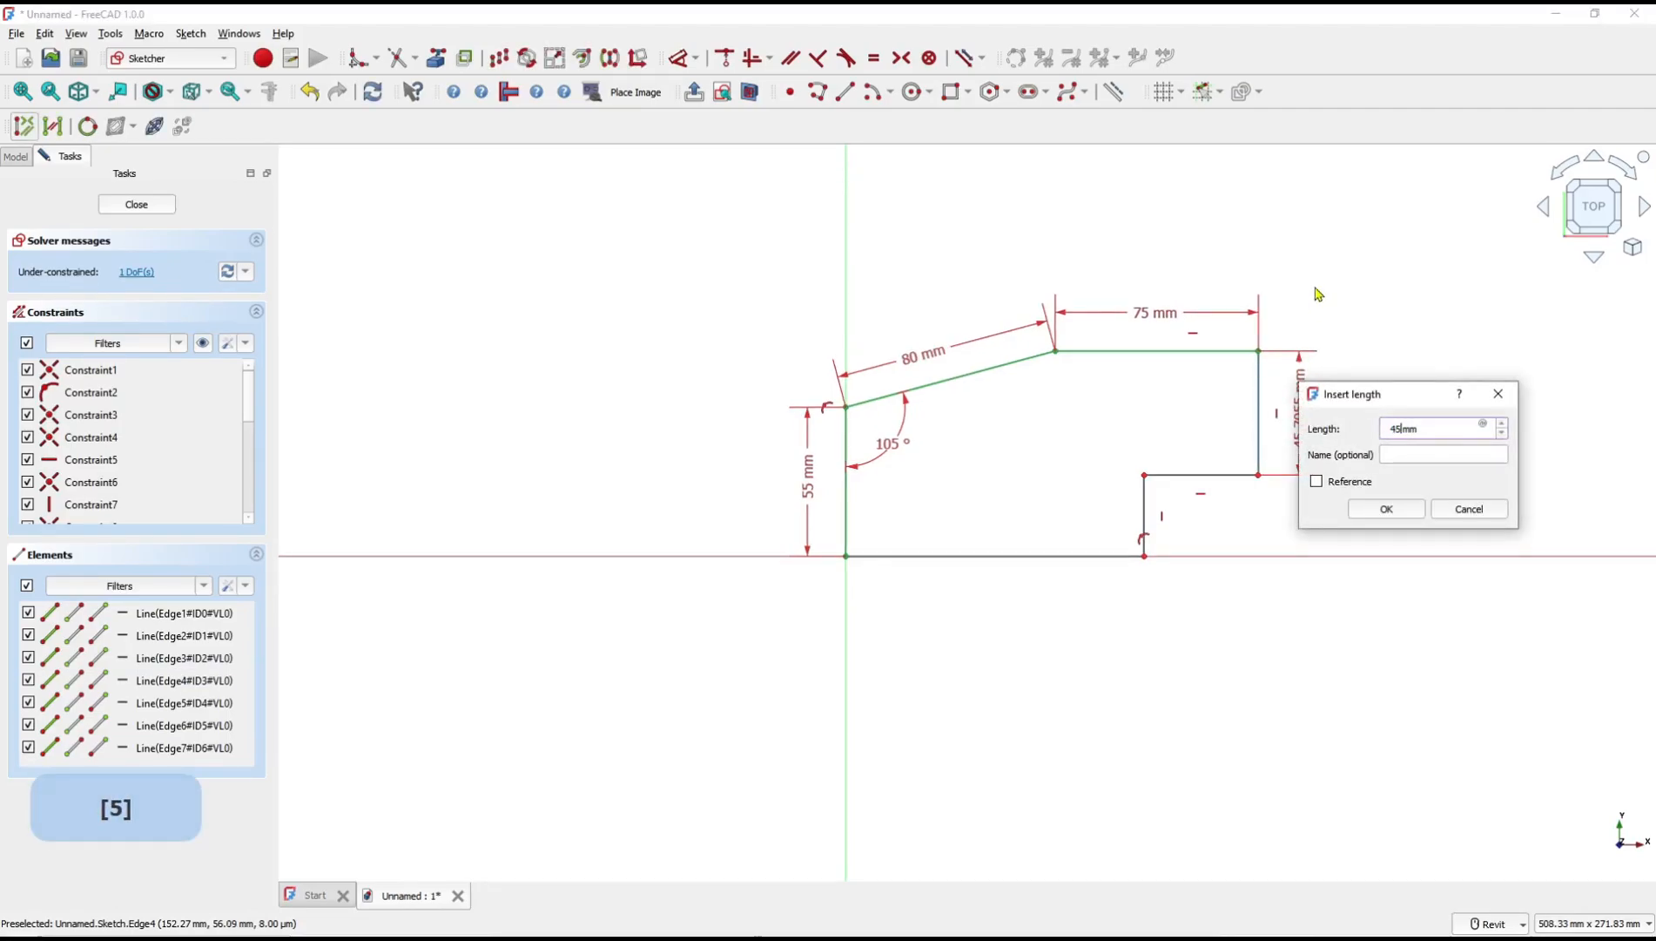
pyautogui.press('Return')
# Dimension the horizontal edge of the lower-right notch and set its length to 40 mm.
pyautogui.click(1200, 472)
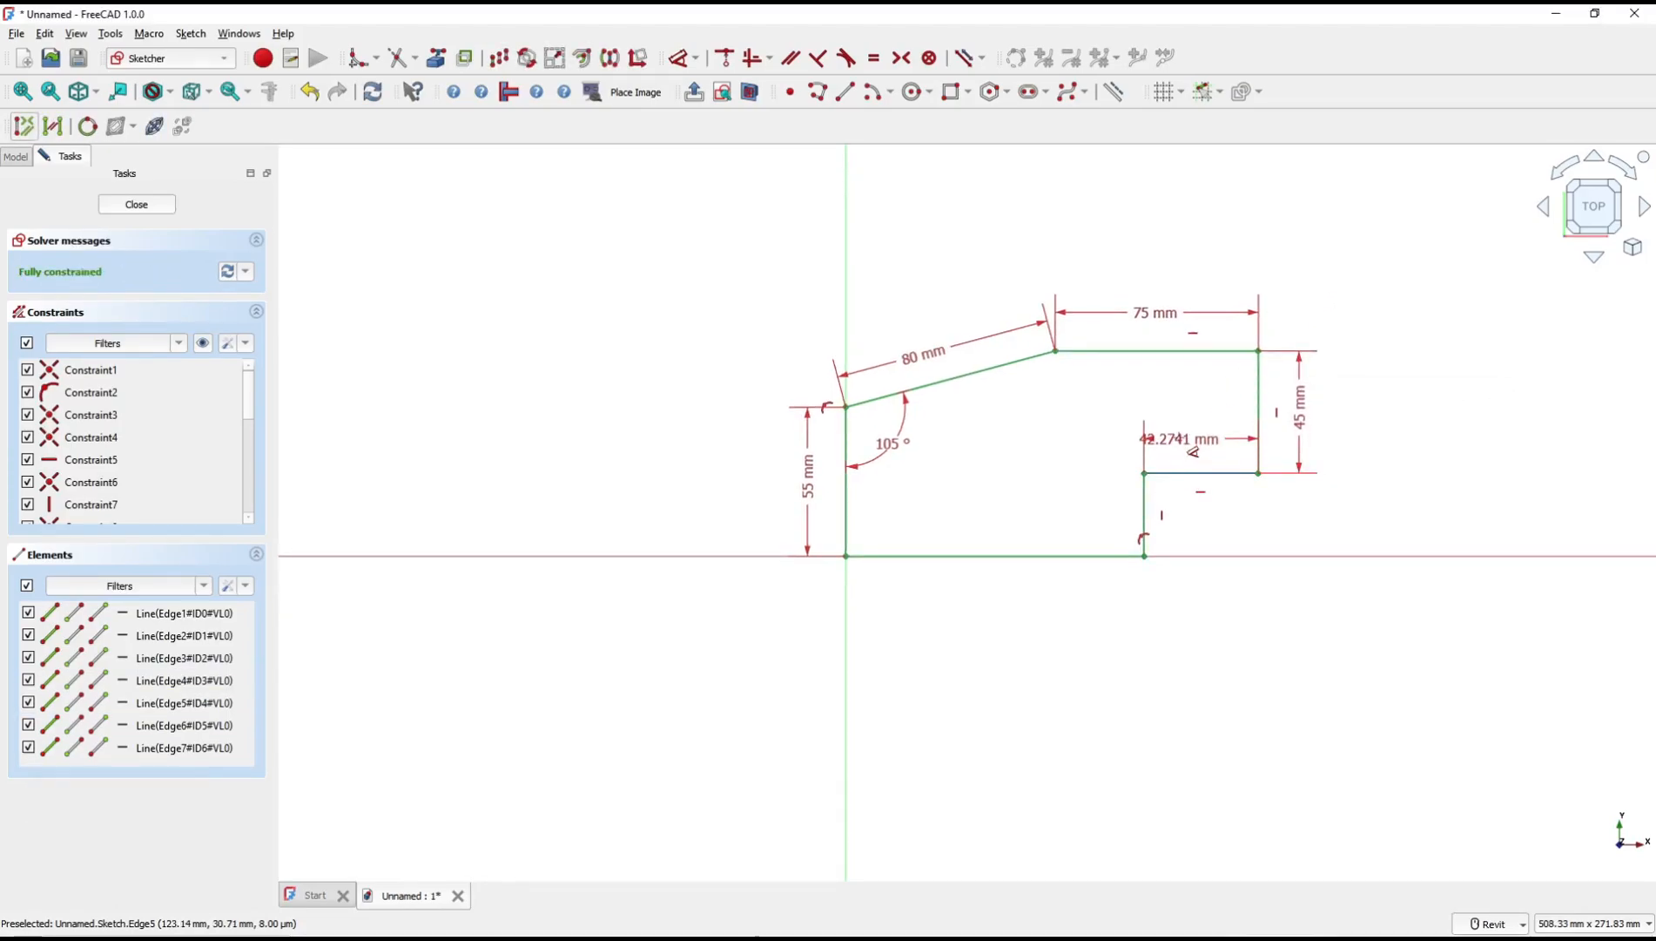
pyautogui.click(1124, 433)
pyautogui.write('40')
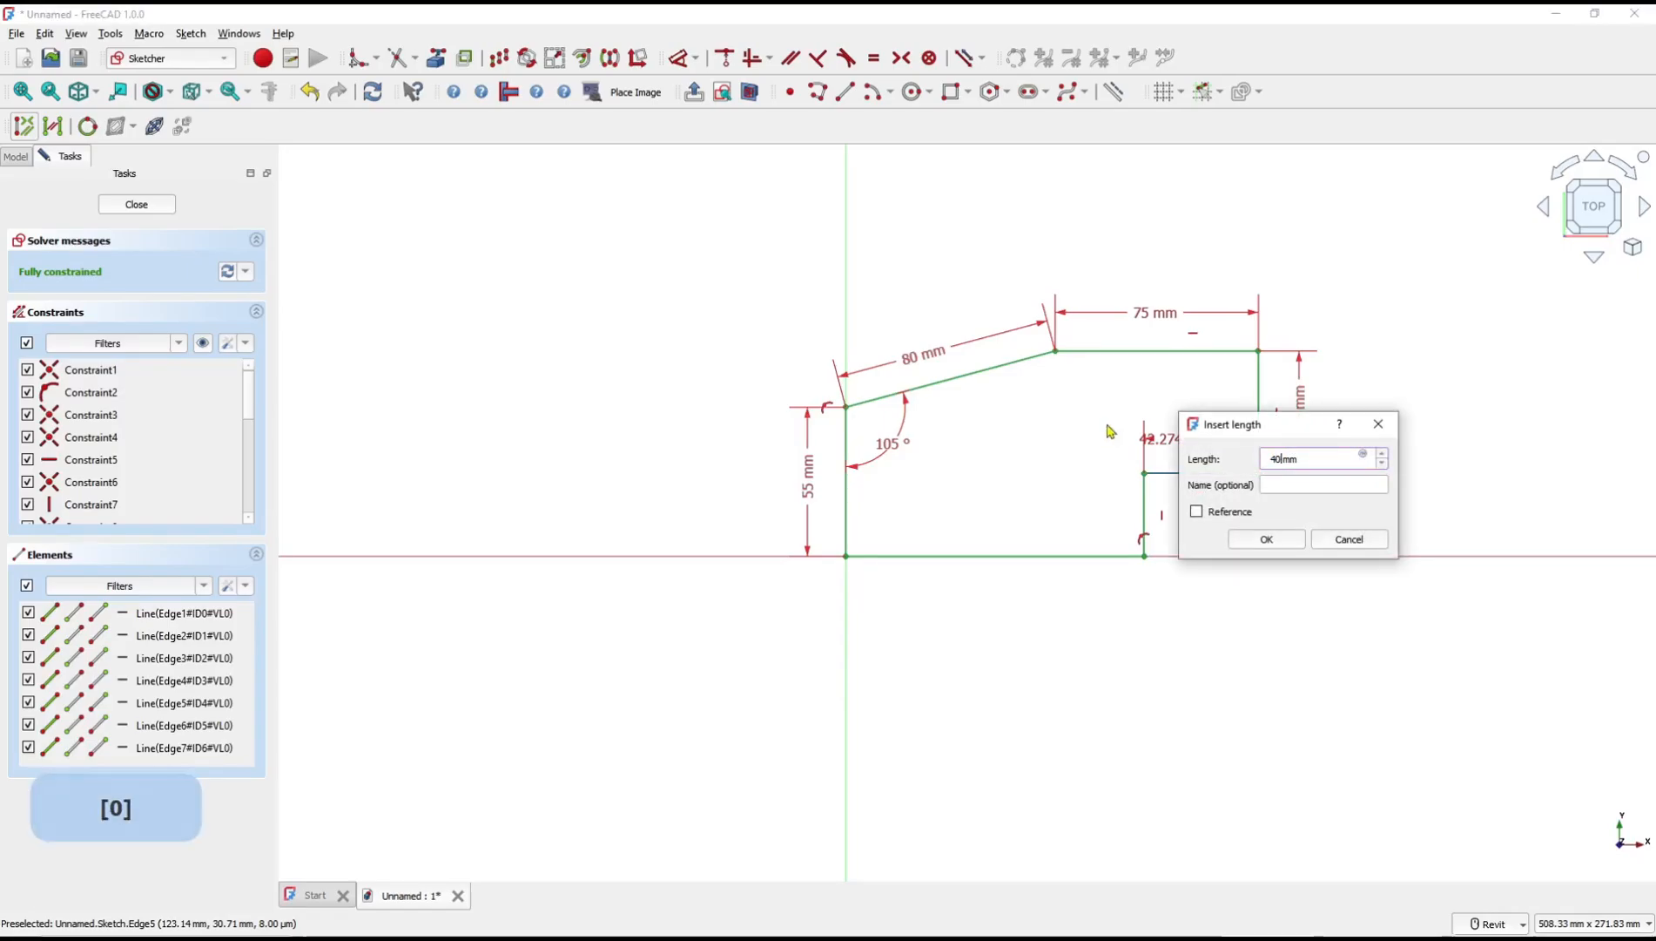
pyautogui.press('Return')
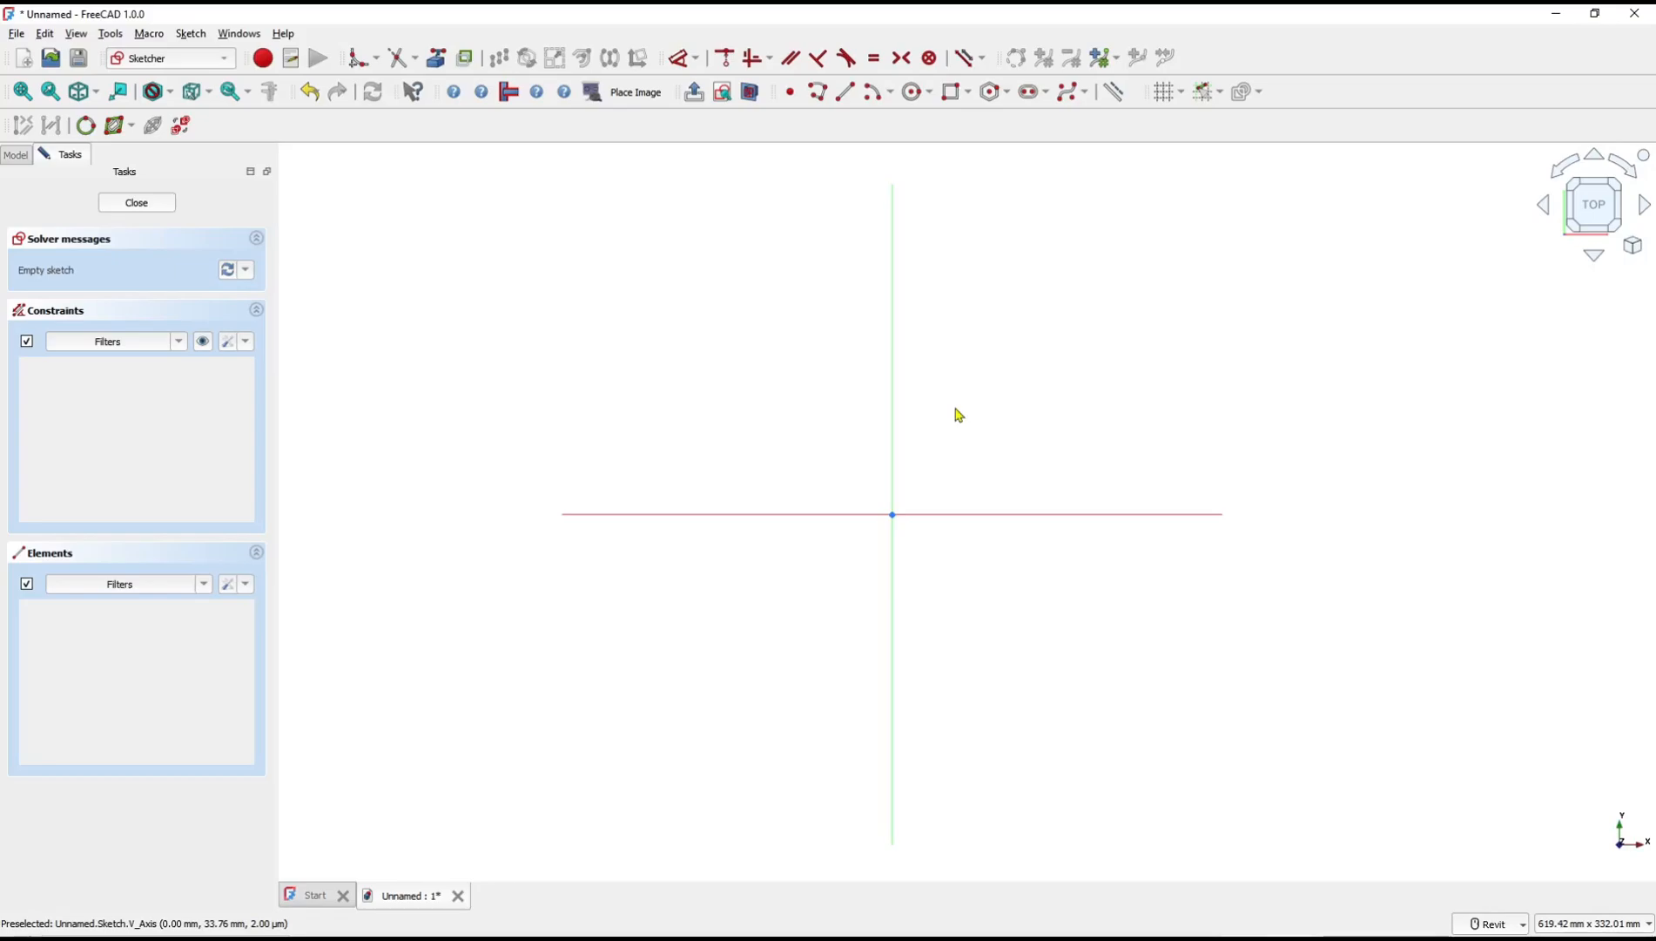
# Draw a closed four-line rectangular polyline from the origin along both axes, about 66 mm wide and 60 mm high.
pyautogui.press('g')
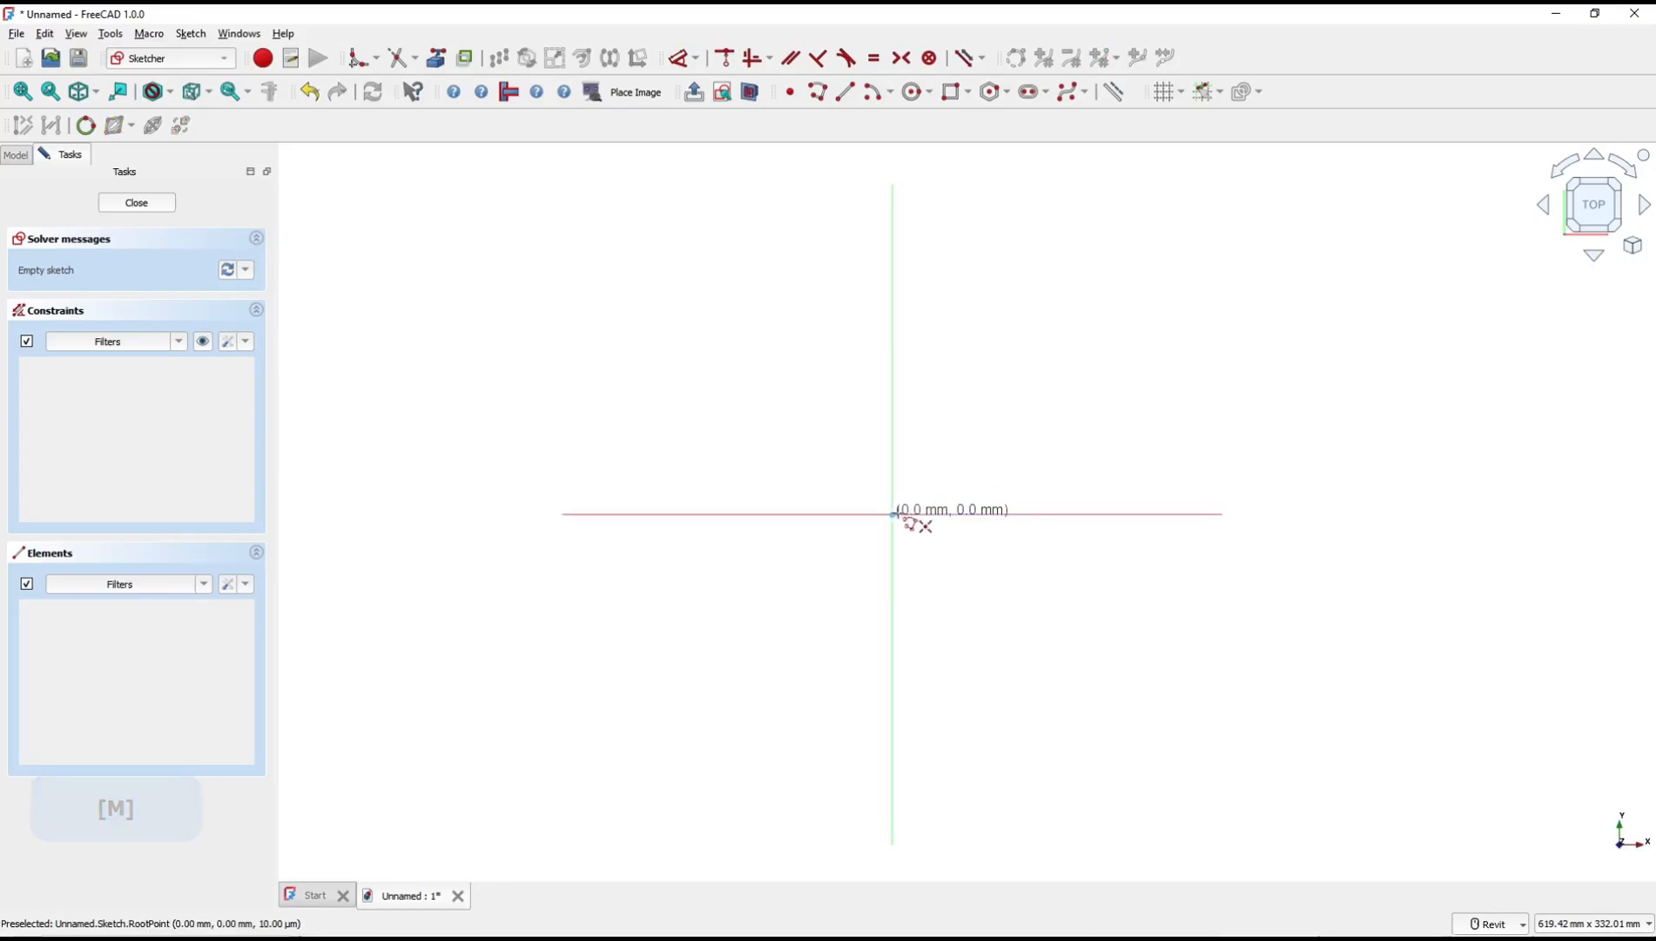
pyautogui.click(892, 514)
pyautogui.click(893, 380)
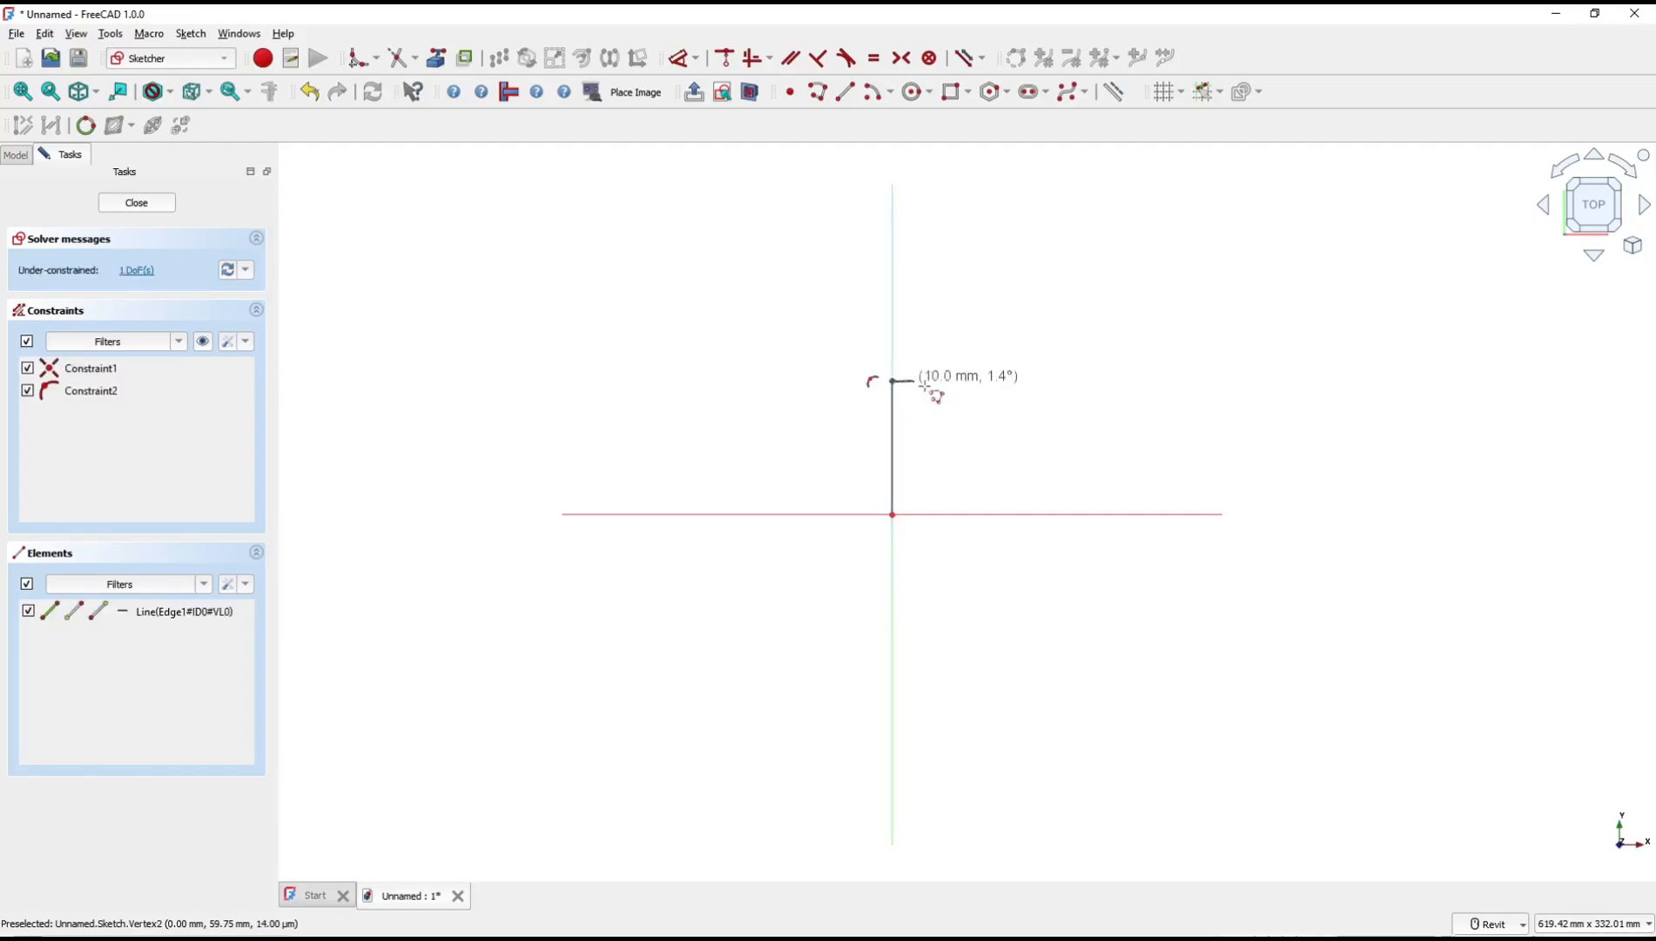
pyautogui.click(1041, 383)
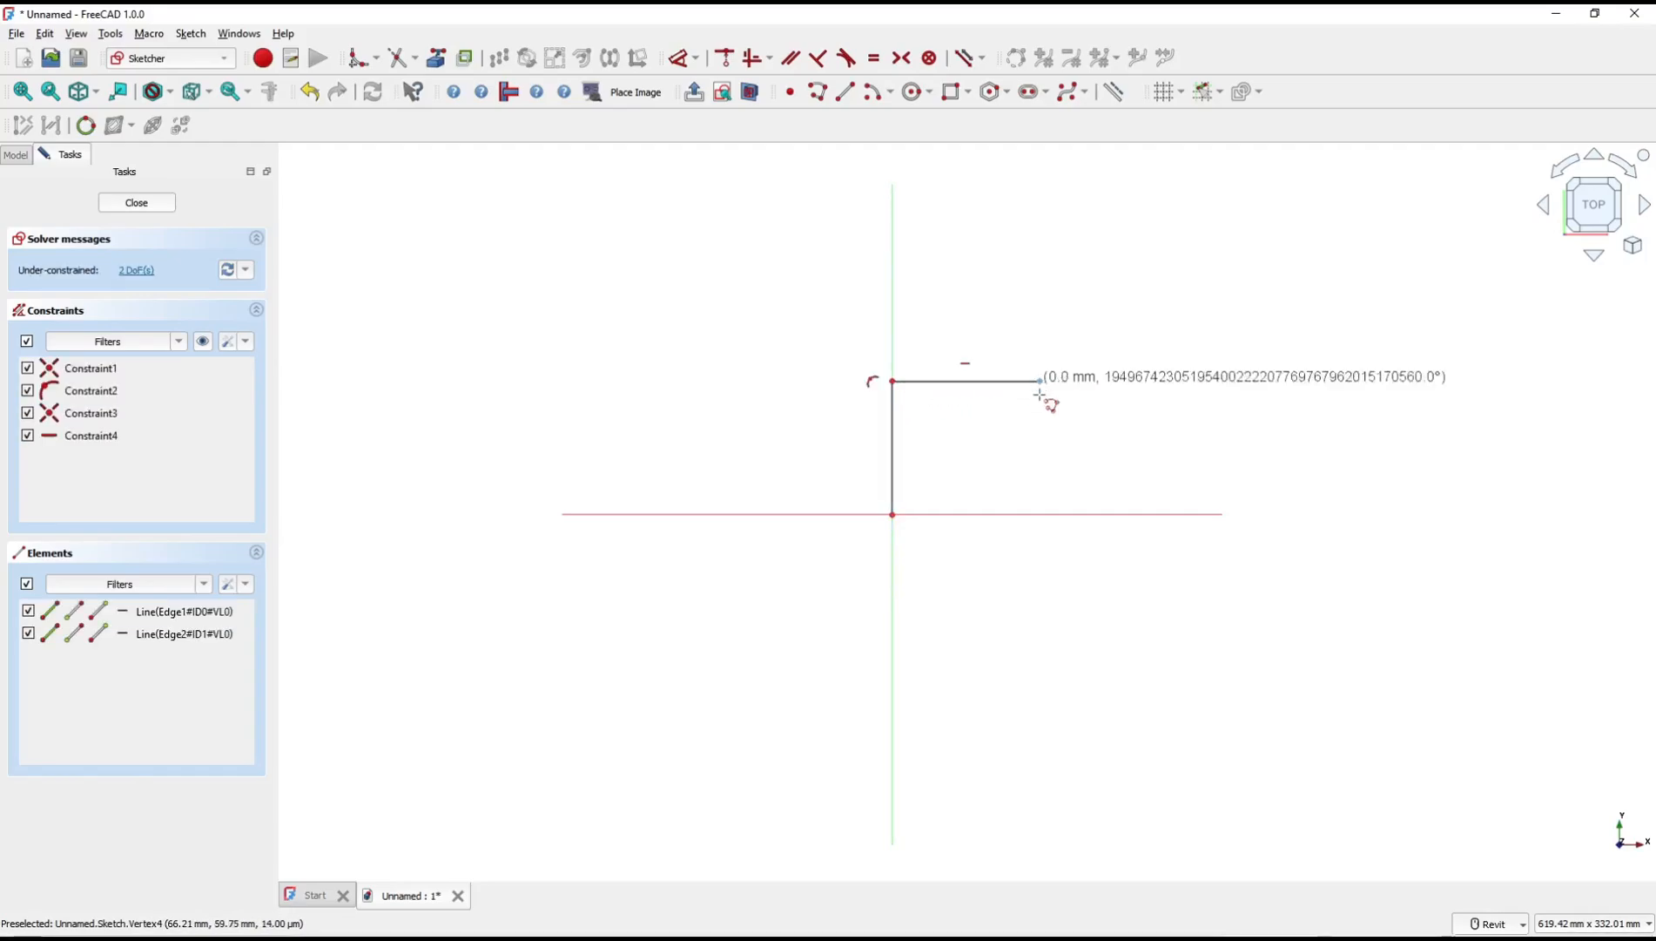
pyautogui.click(1040, 515)
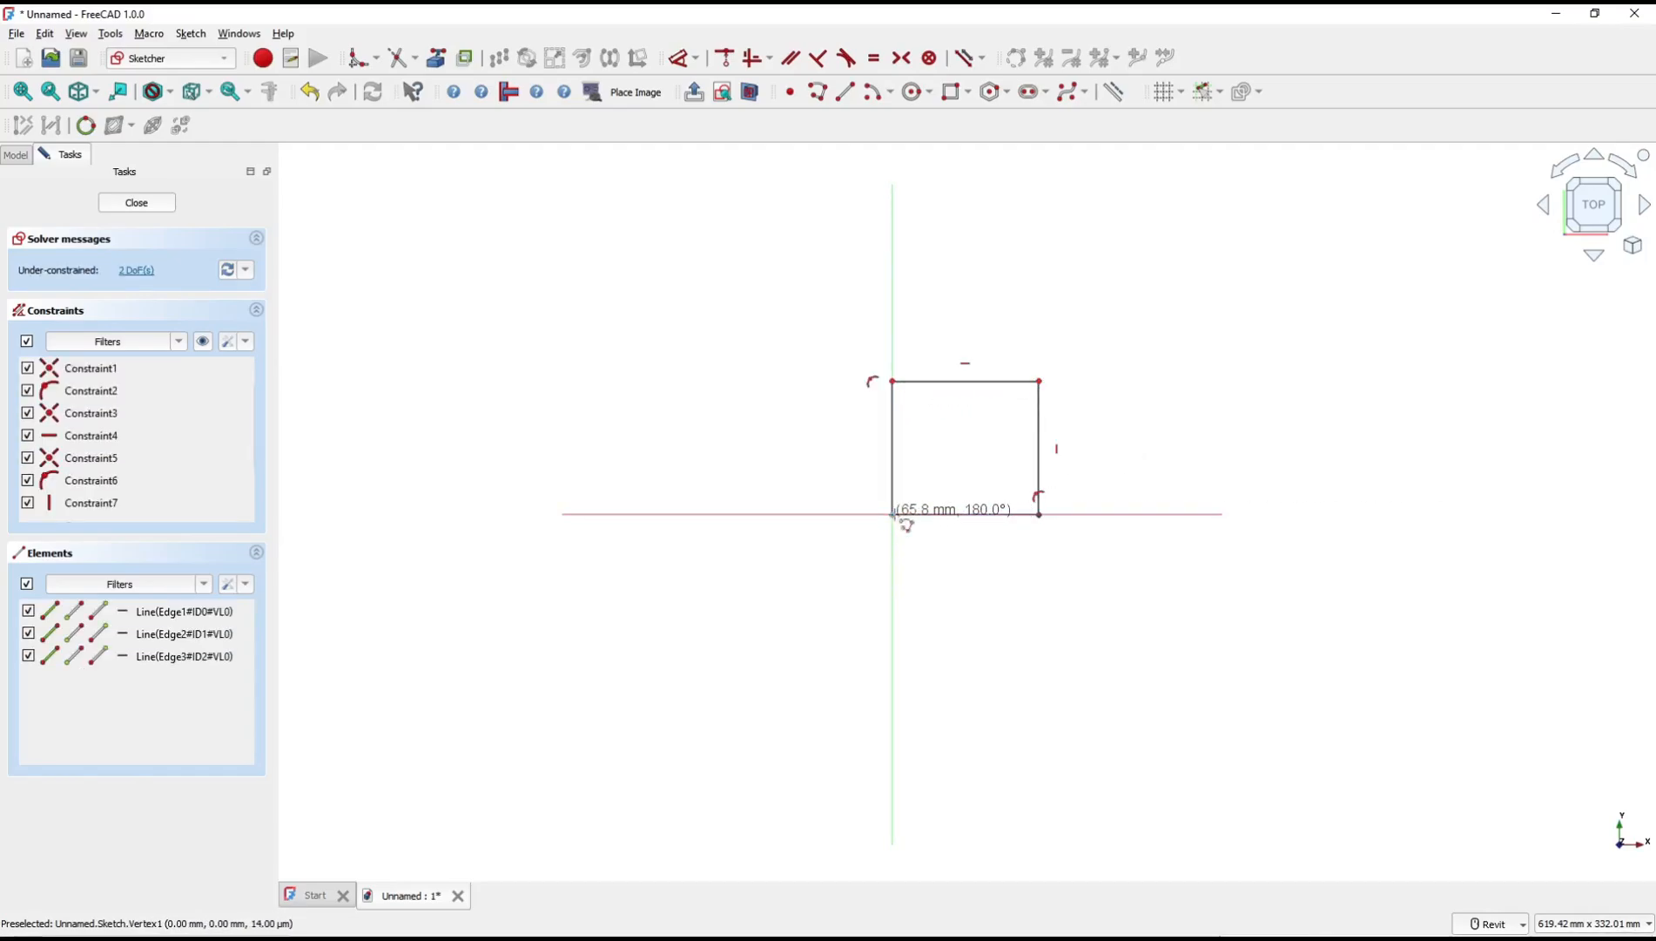
pyautogui.click(893, 515)
pyautogui.press('Escape')
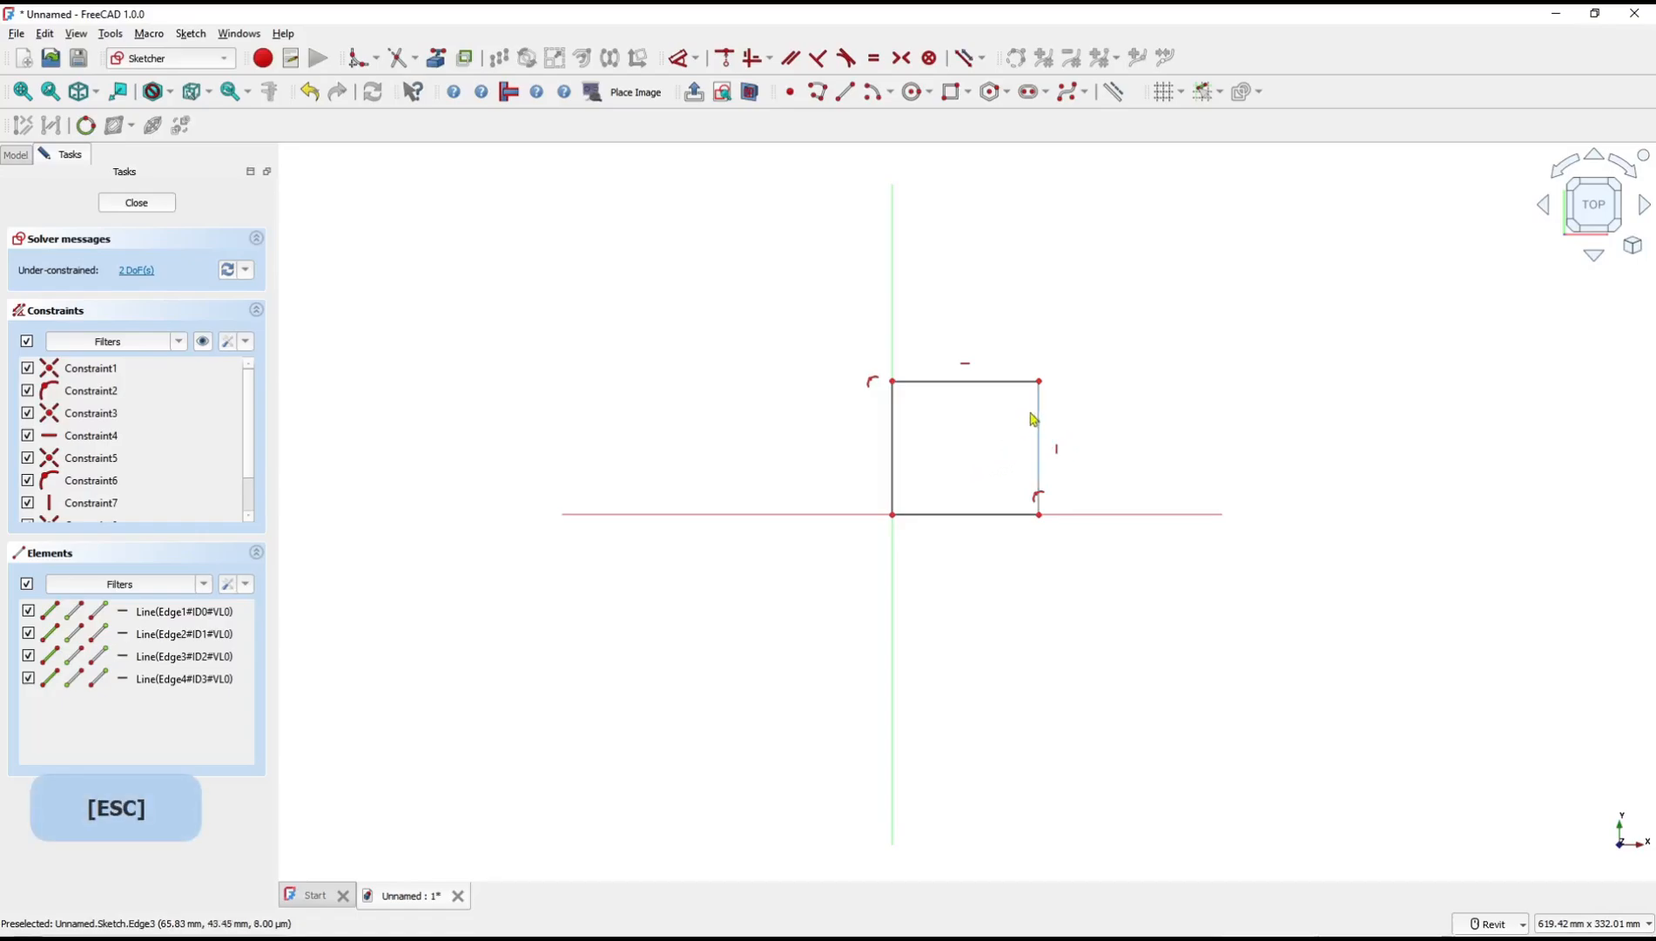
# Delete all four lines of the rectangle to empty the sketch.
pyautogui.moveTo(1087, 350); pyautogui.dragTo(843, 517)
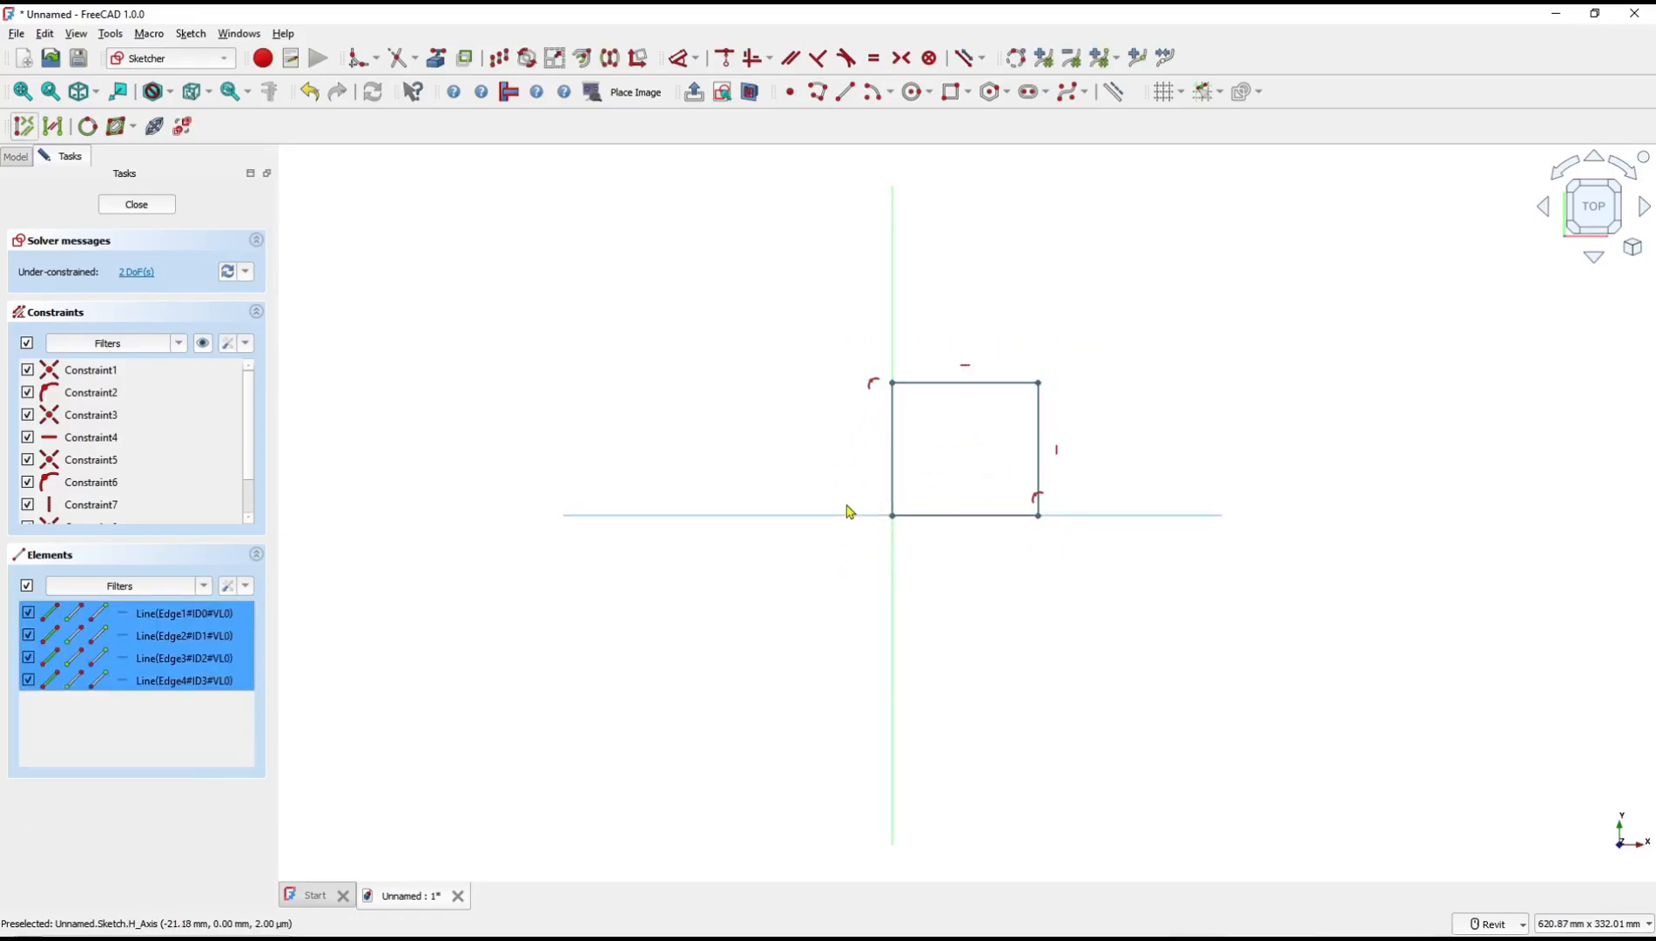
pyautogui.press('Delete')
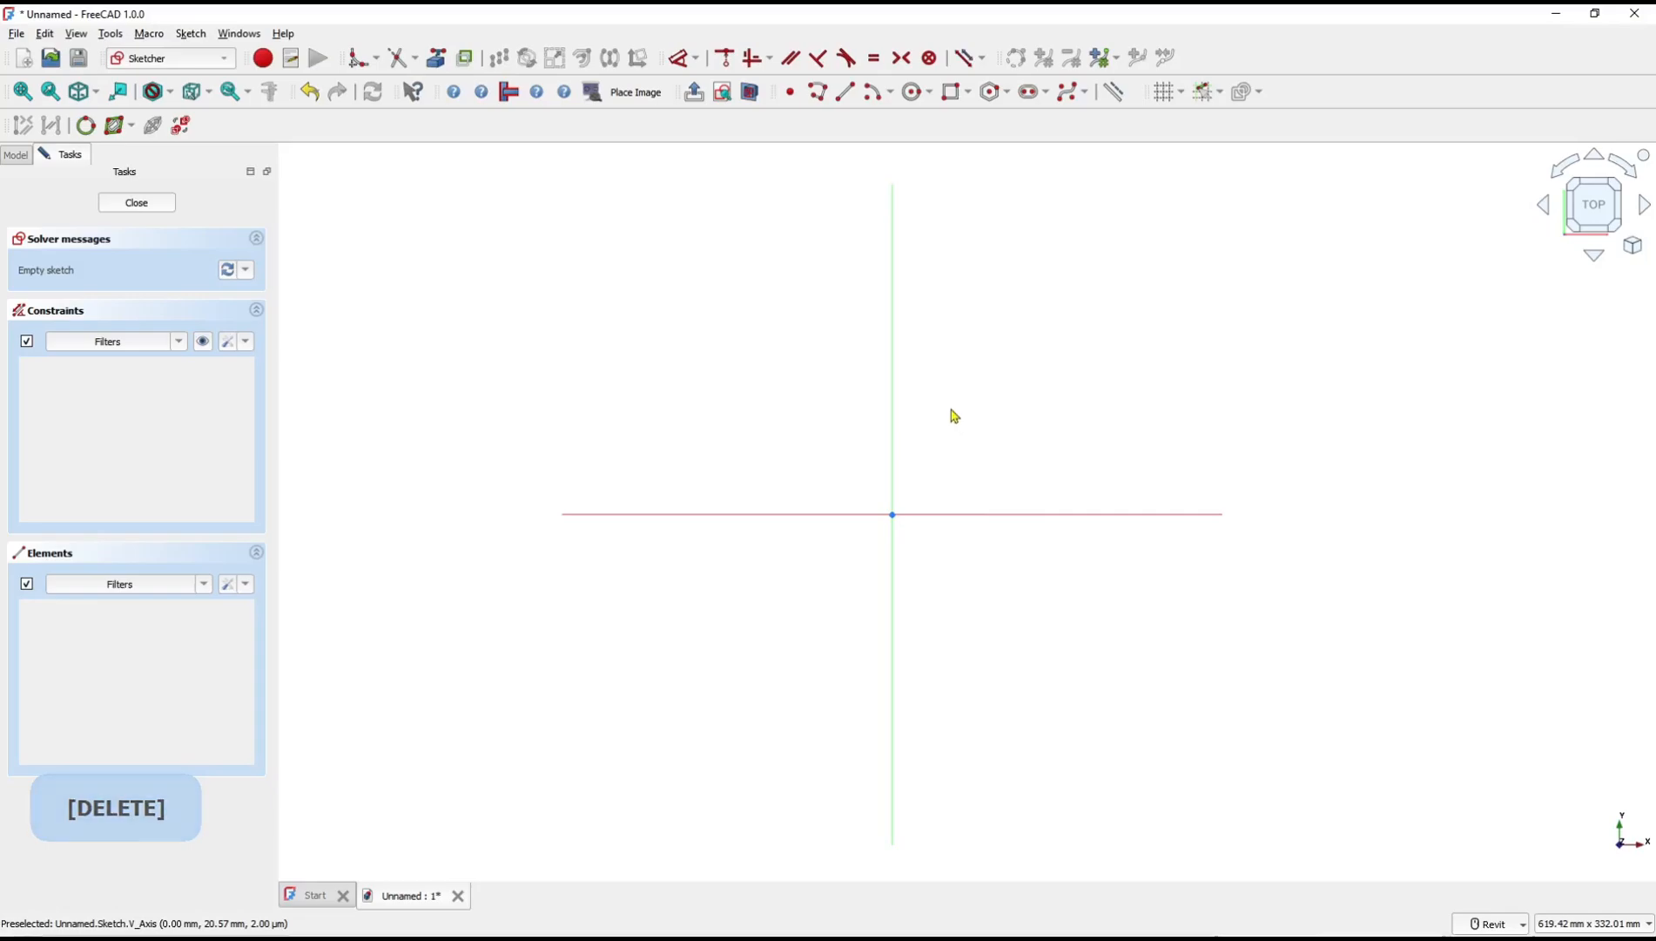
# Draw a polyline from the origin up the vertical axis, with a perpendicular horizontal second segment about 43 mm long.
pyautogui.press('g')
pyautogui.press('m')
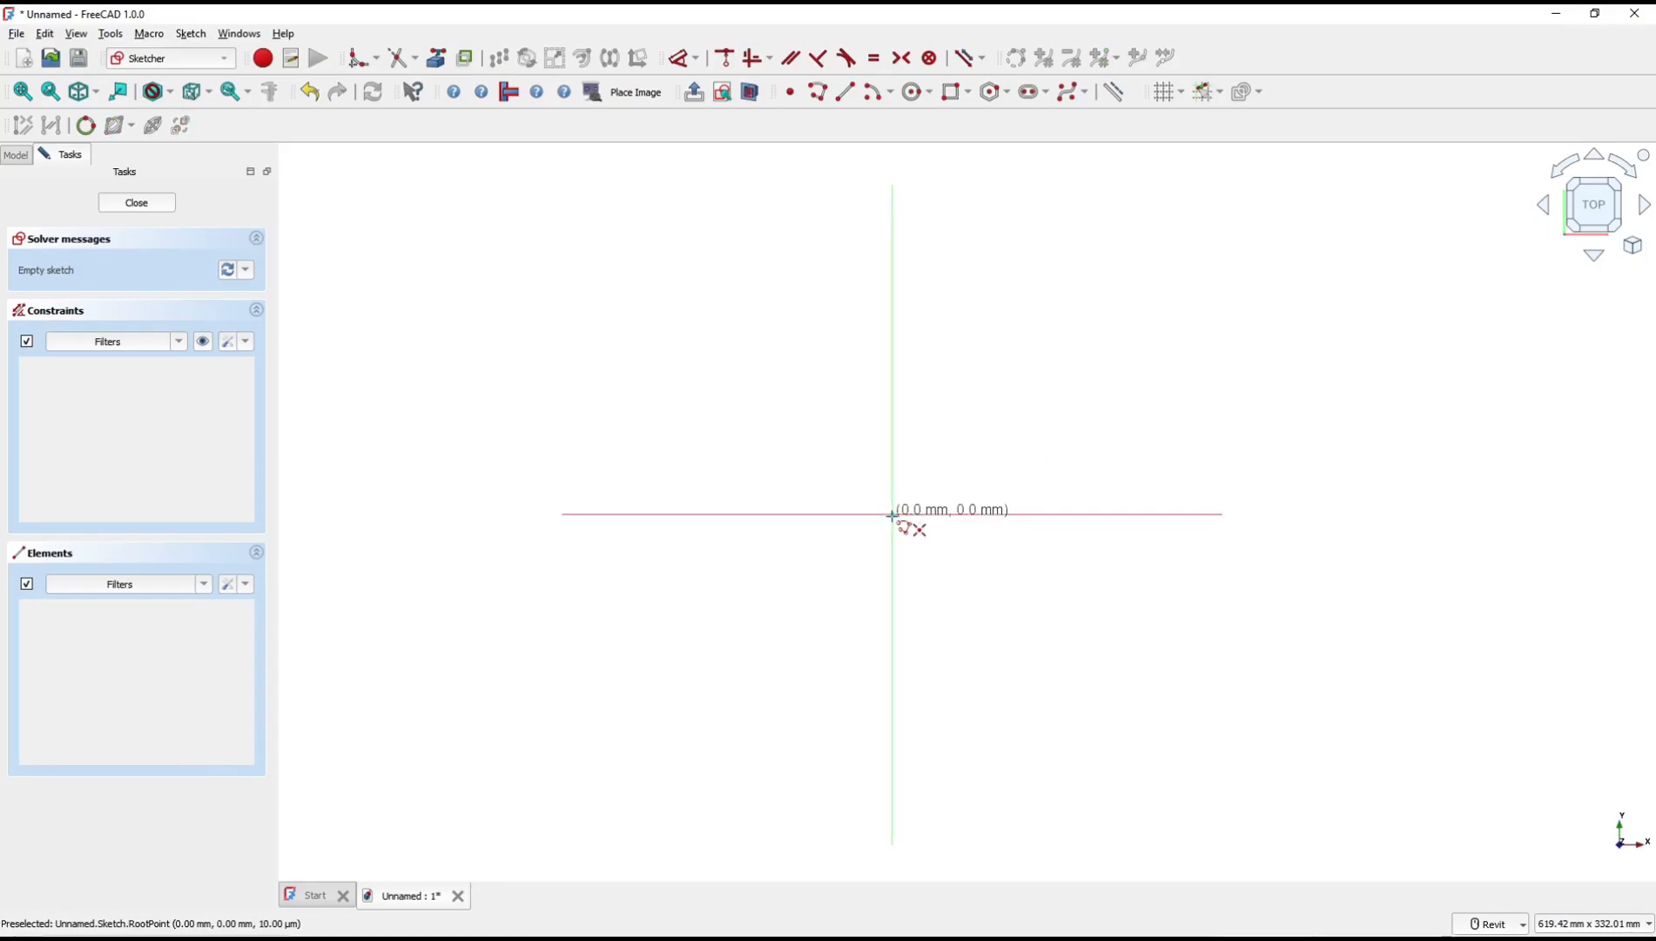
pyautogui.click(892, 515)
pyautogui.click(893, 395)
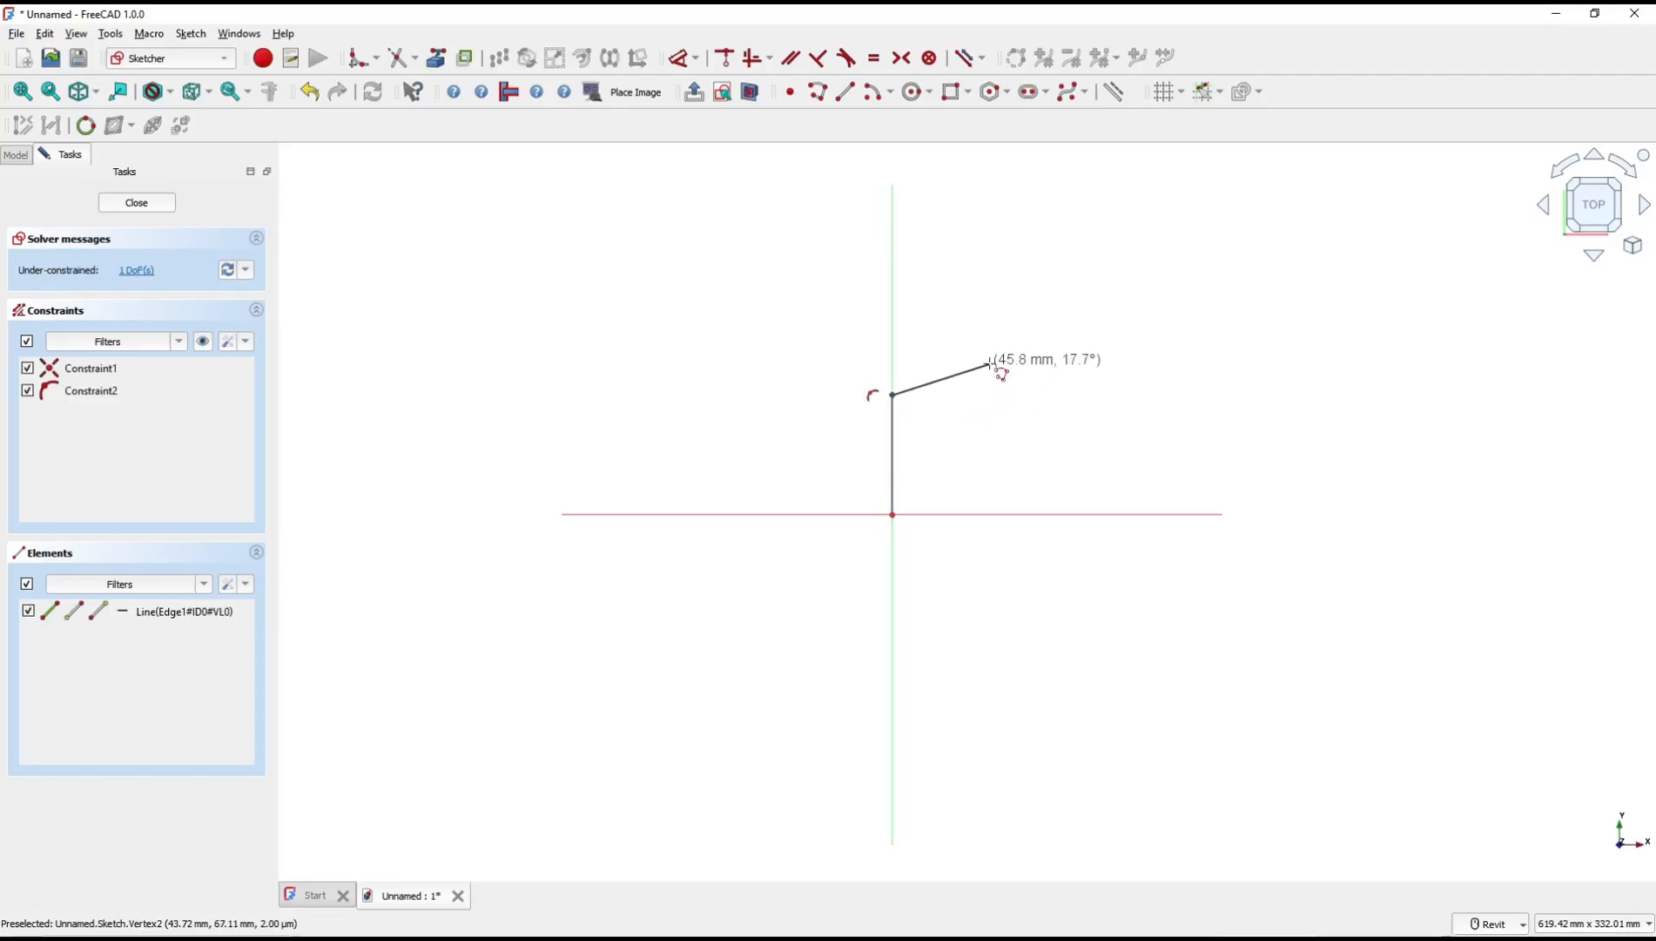
pyautogui.press('m')
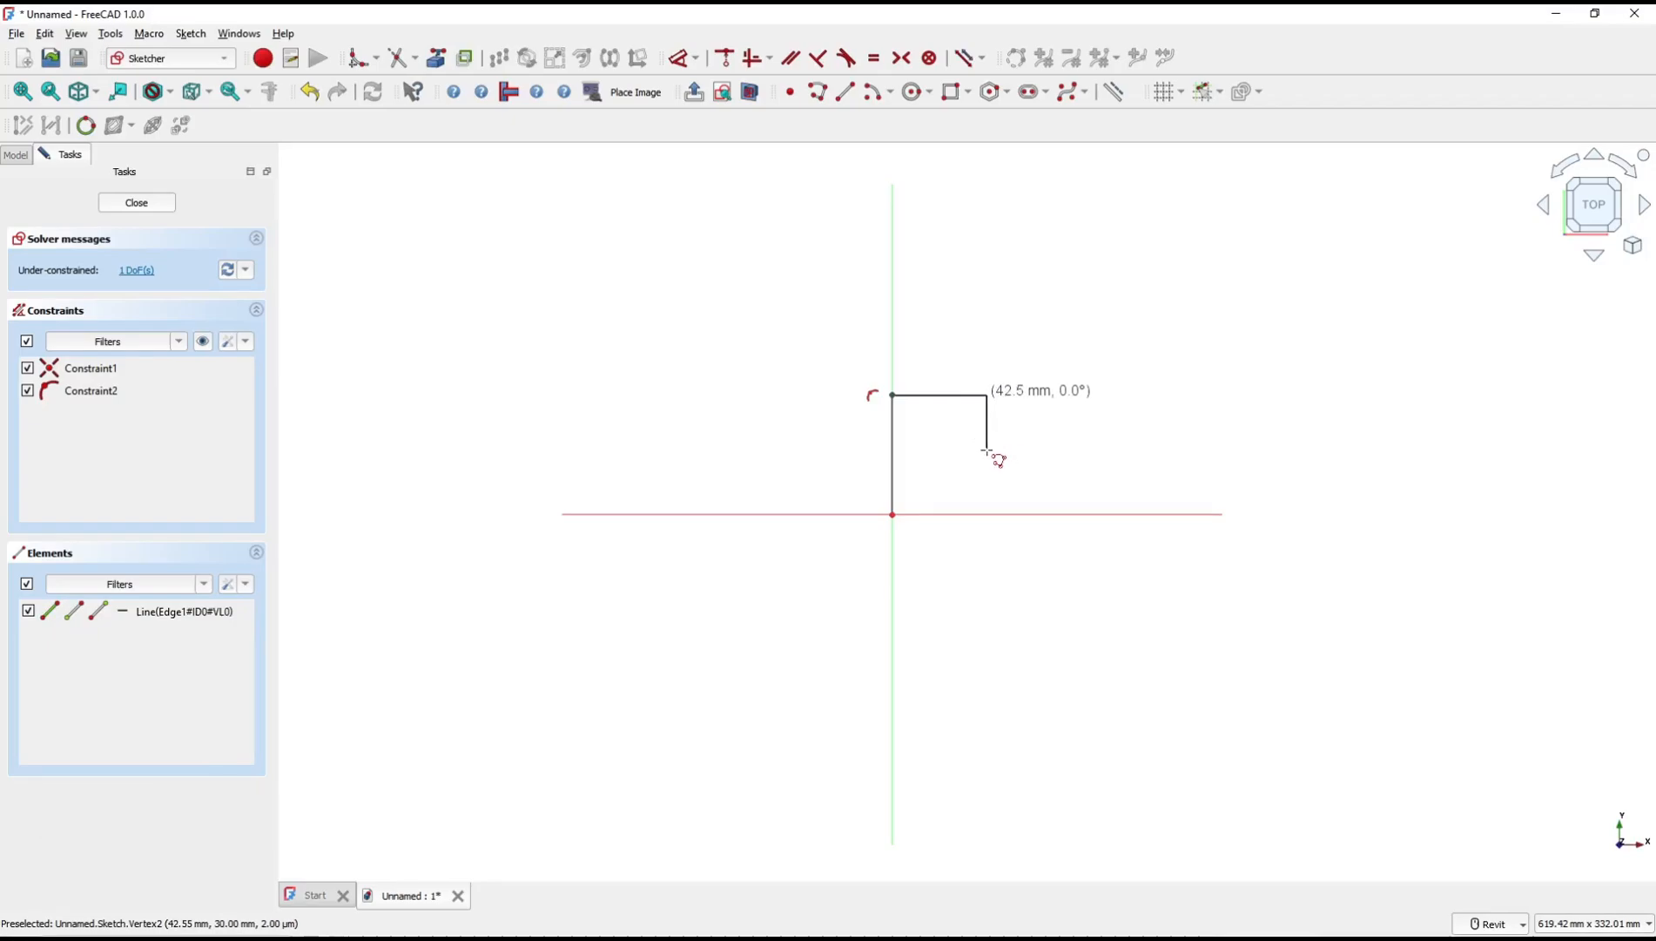
pyautogui.click(988, 451)
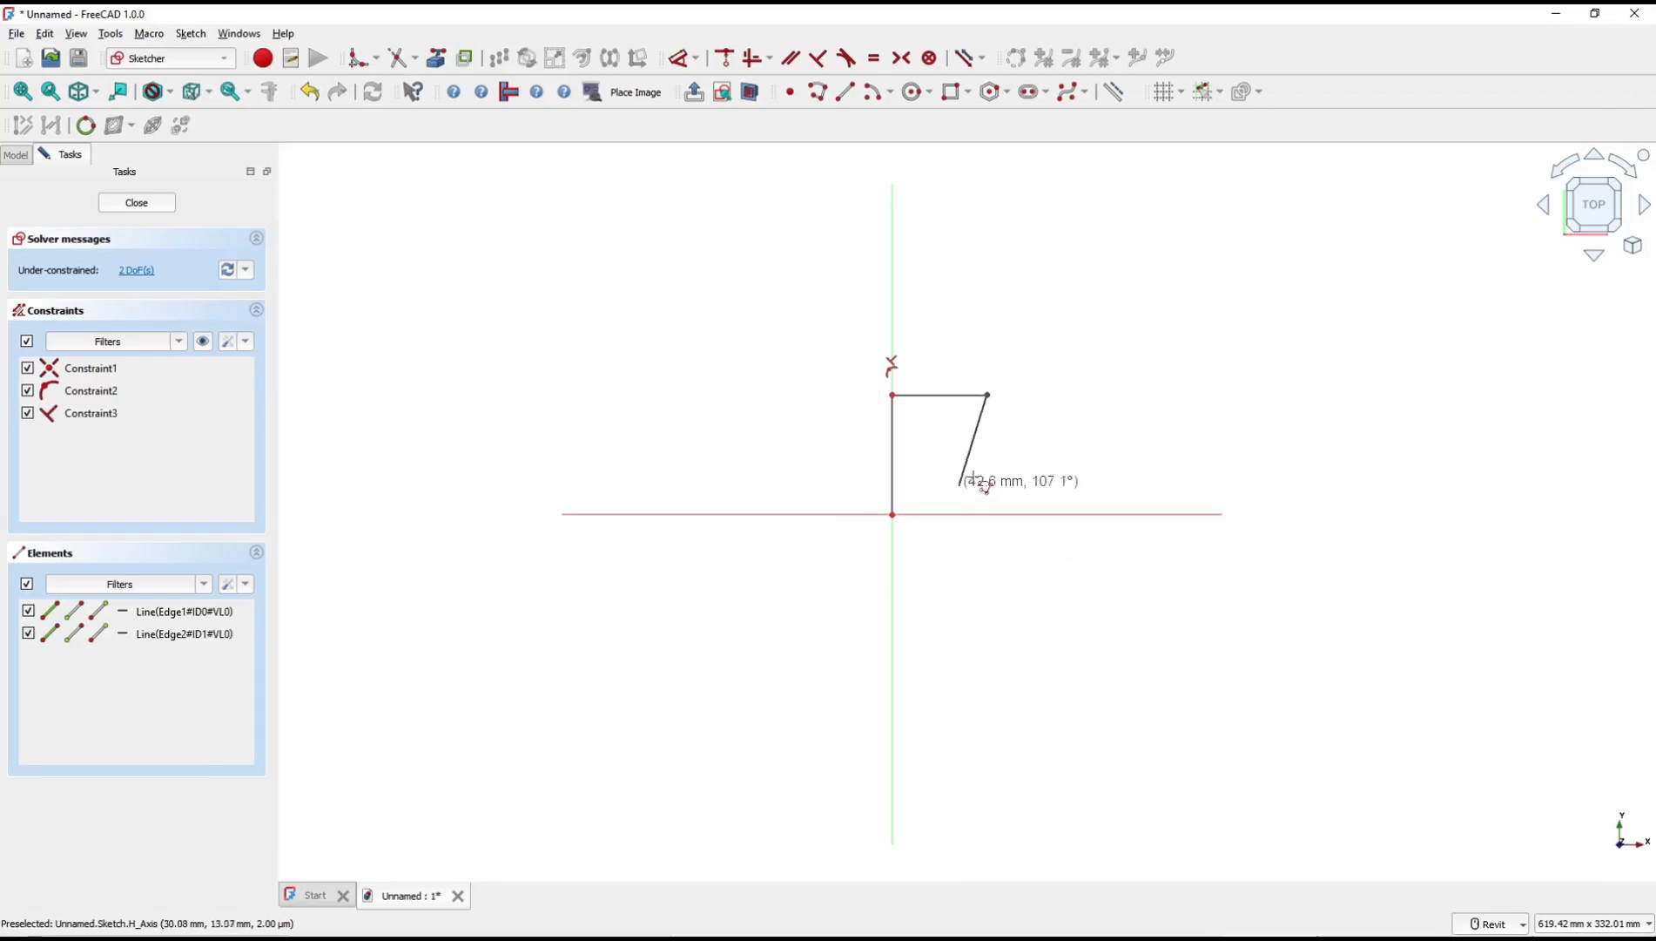
# Continue the polyline with a perpendicular segment about 34 mm downward and a perpendicular horizontal one, and leave its end open.
pyautogui.press('m')
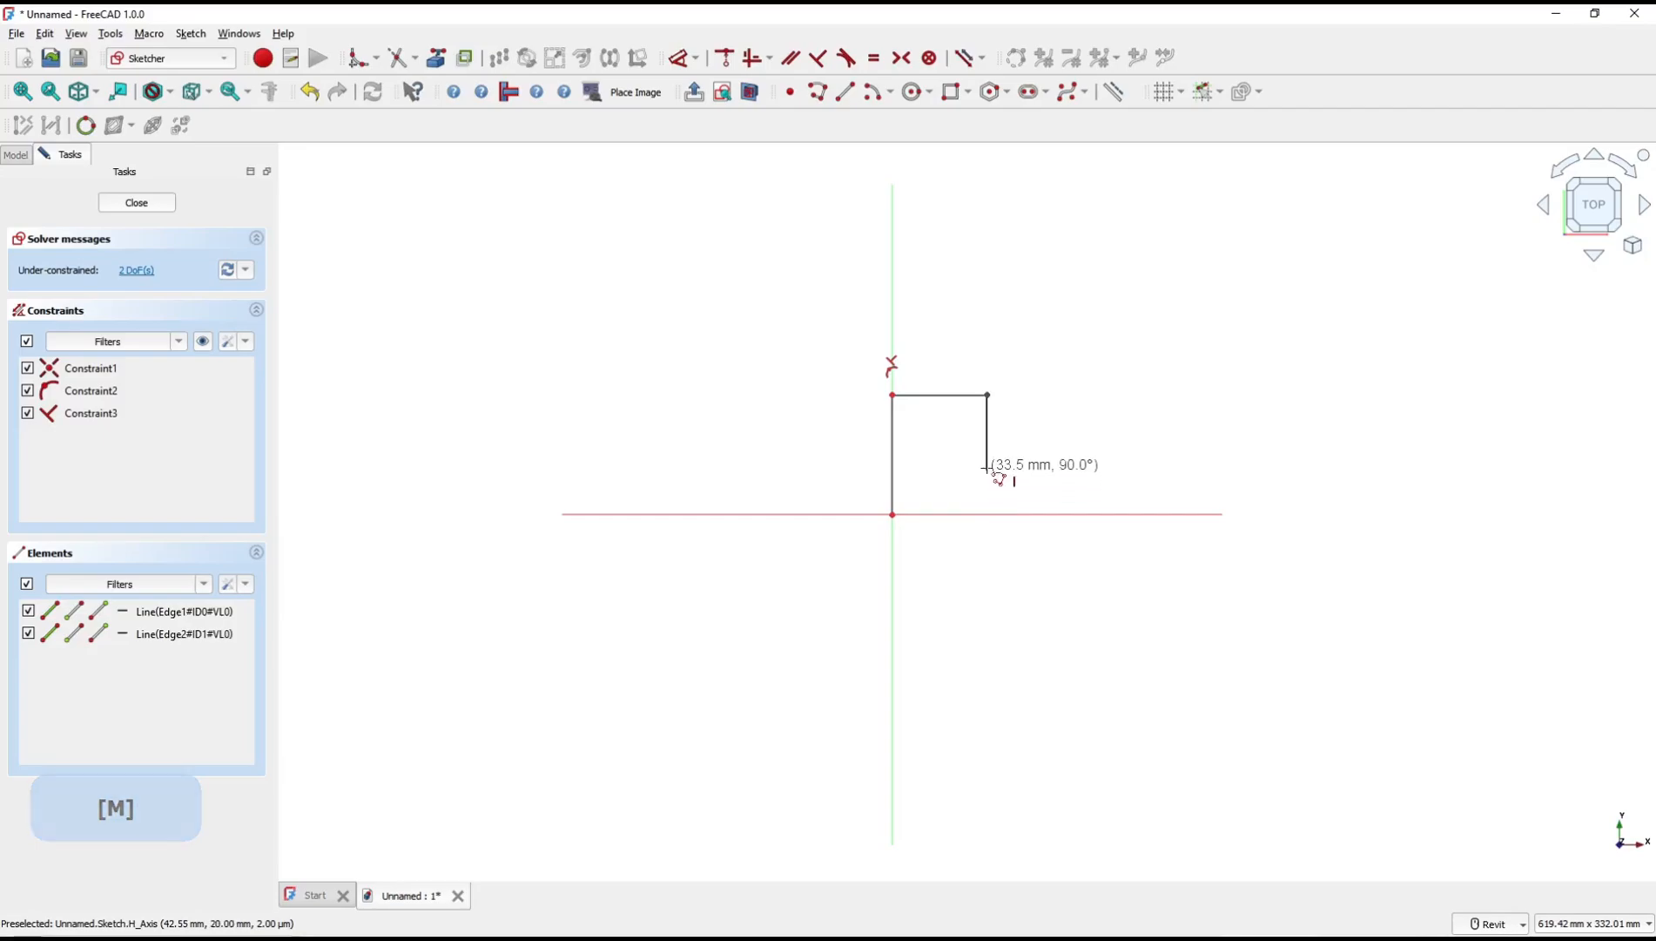
pyautogui.click(987, 468)
pyautogui.press('m')
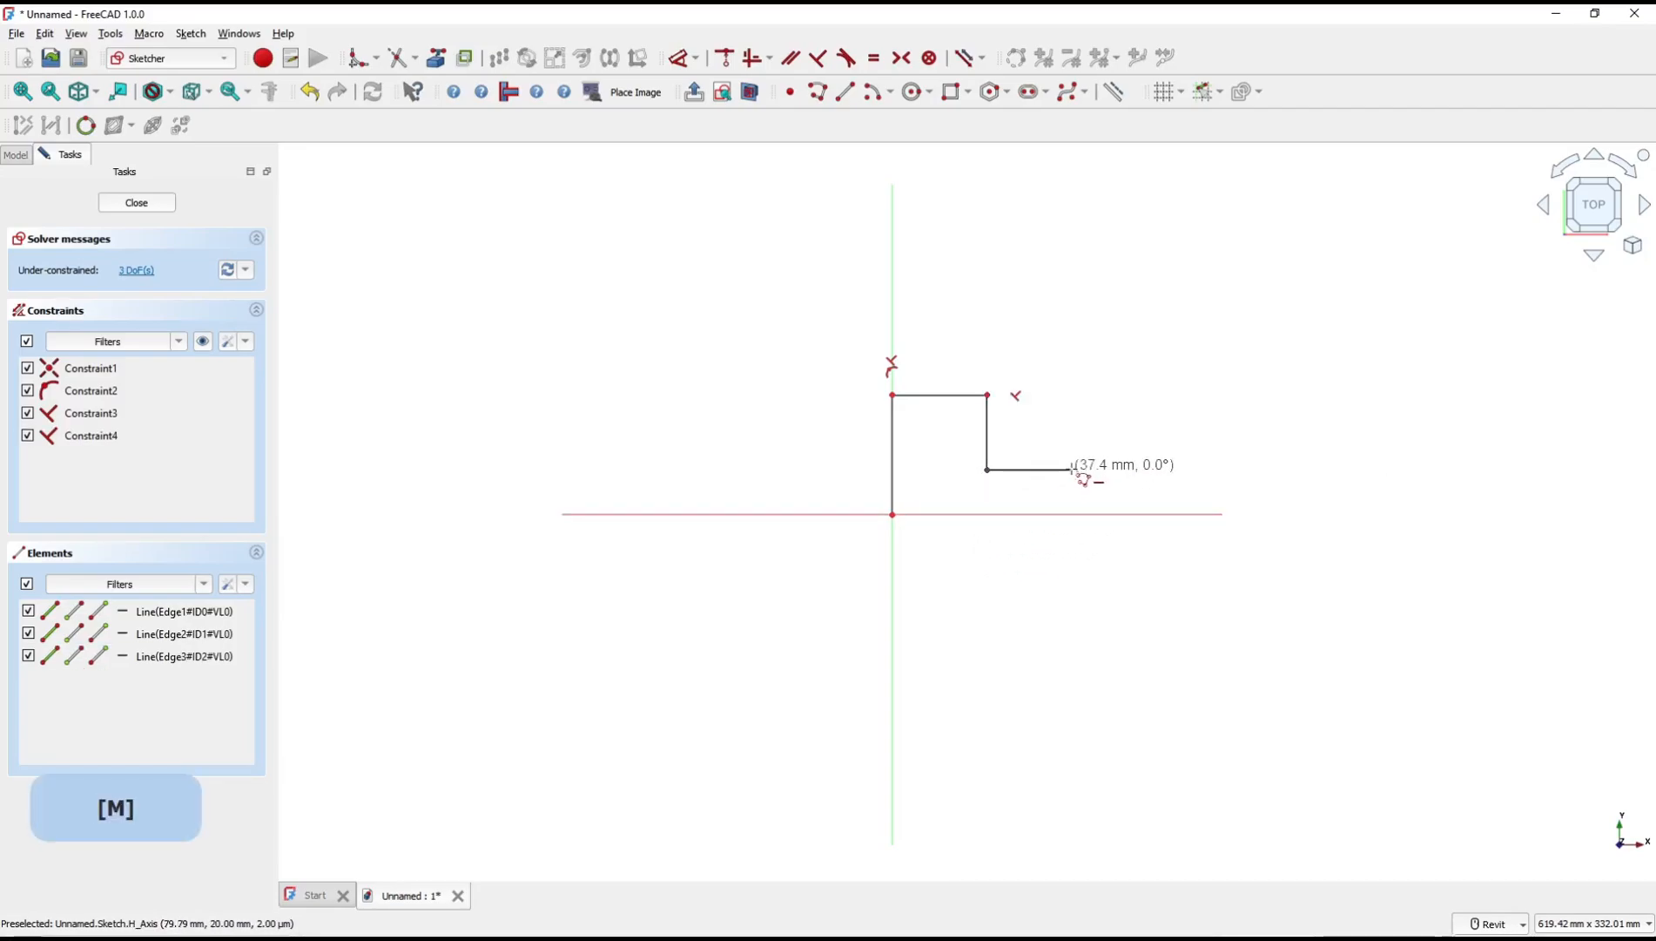
pyautogui.click(1081, 470)
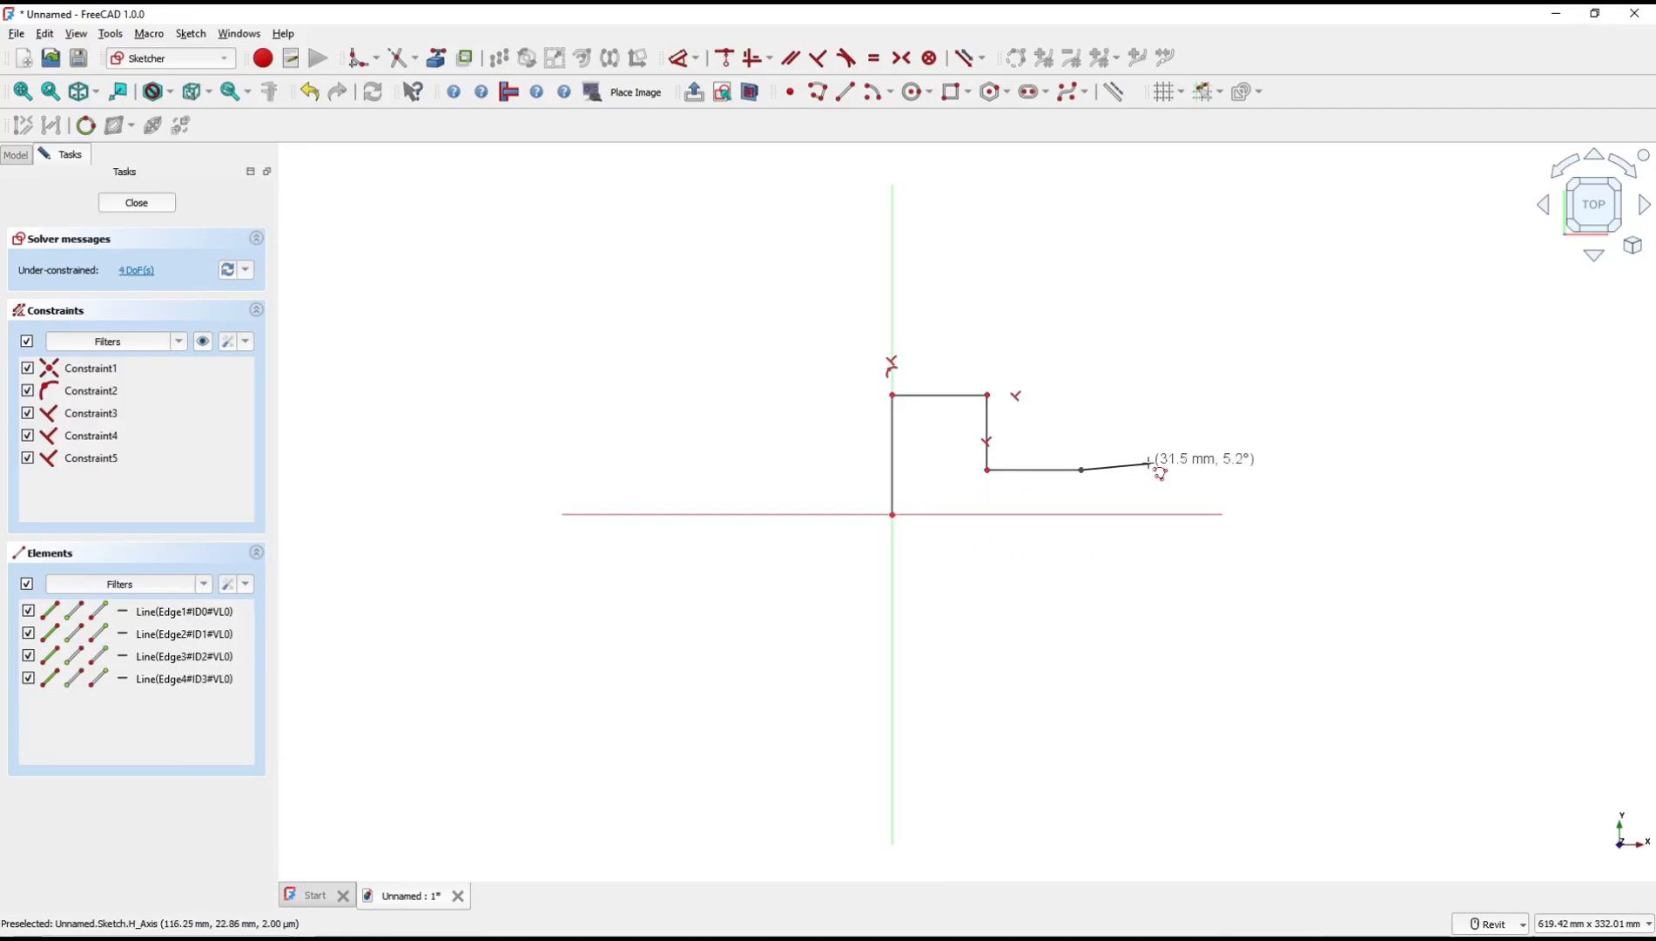
pyautogui.press('Escape')
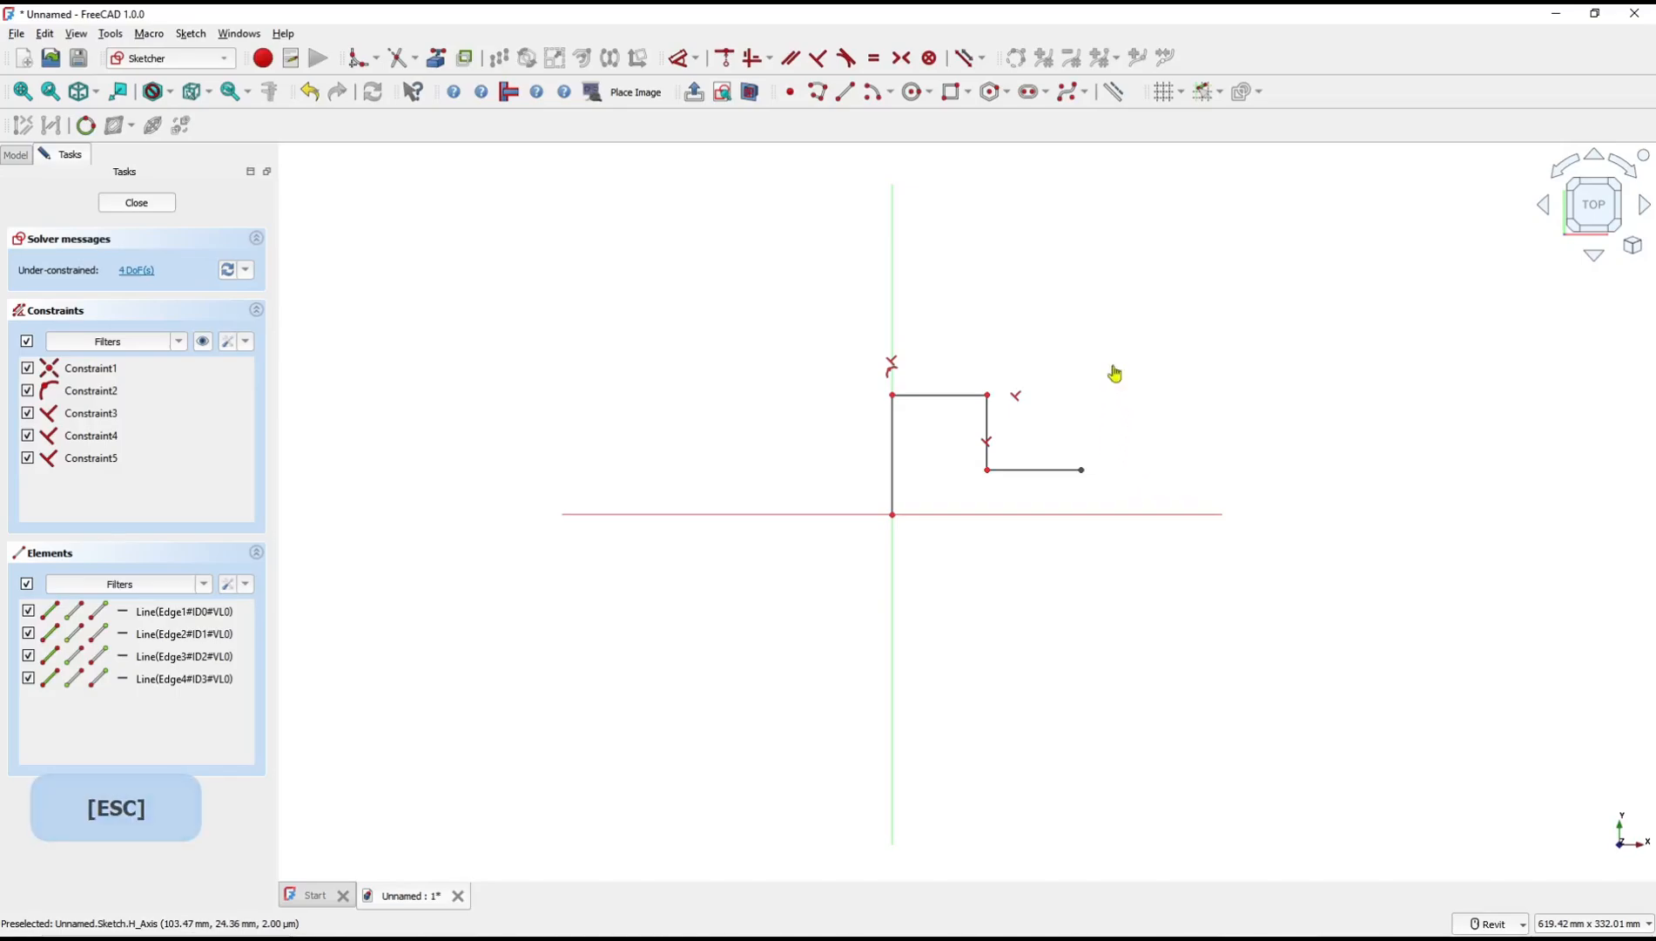
# Delete the whole stepped polyline.
pyautogui.moveTo(1115, 366); pyautogui.dragTo(818, 575)
pyautogui.press('Delete')
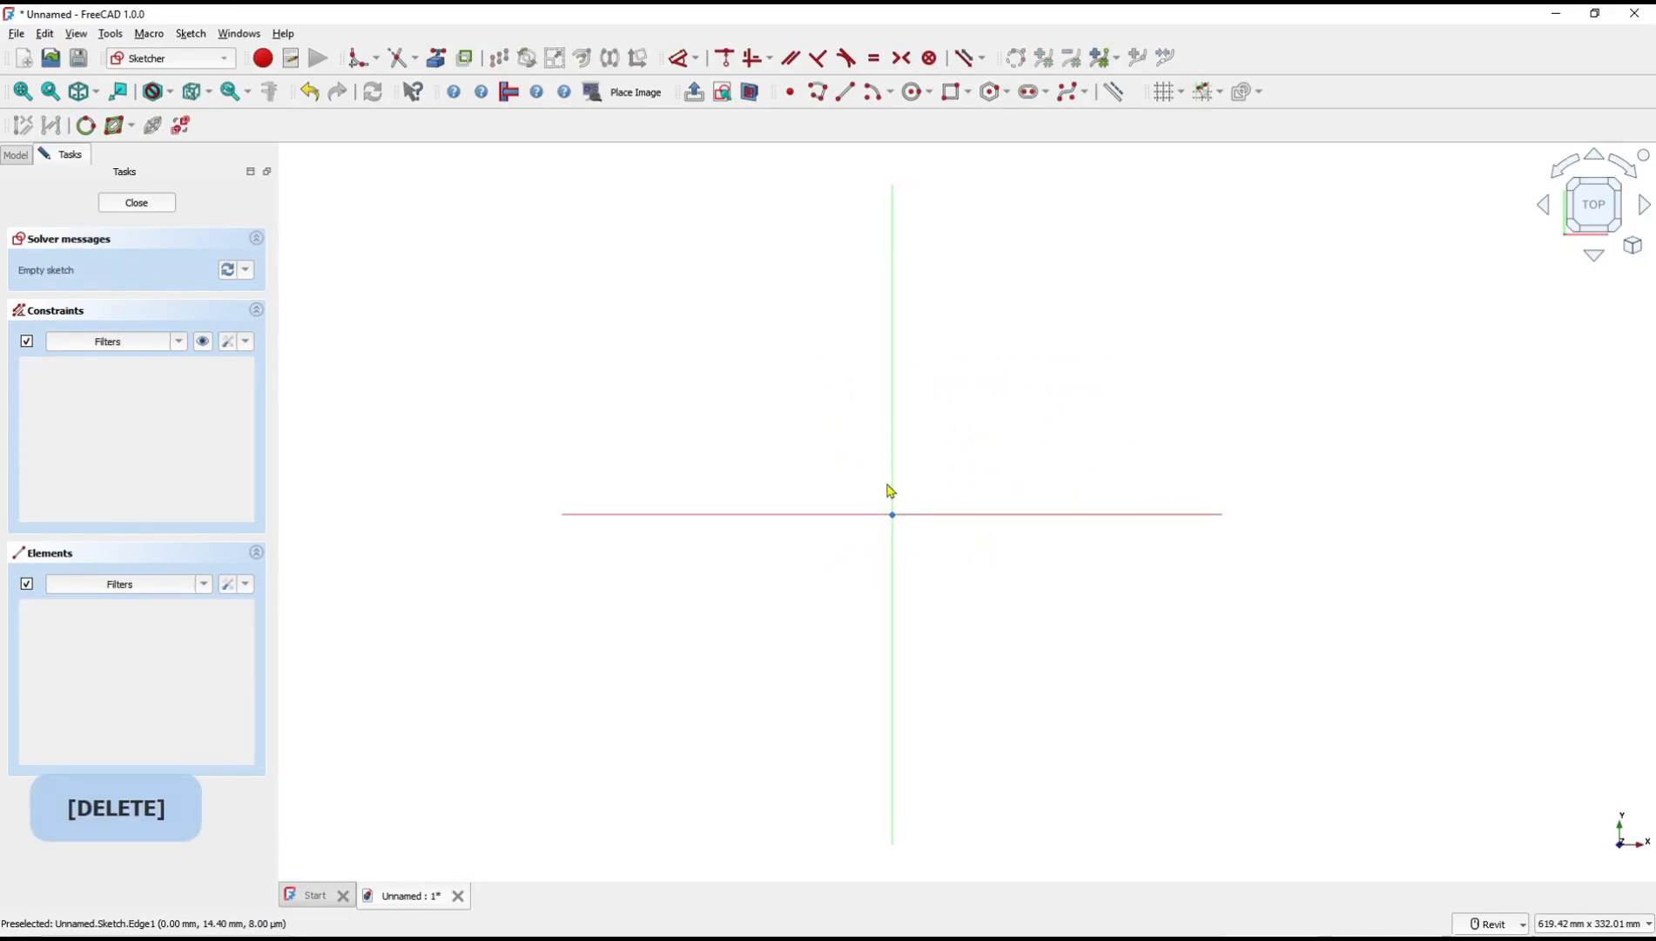
# Start a new polyline at the origin with a first segment about 60 mm up the vertical axis.
pyautogui.press('g')
pyautogui.press('m')
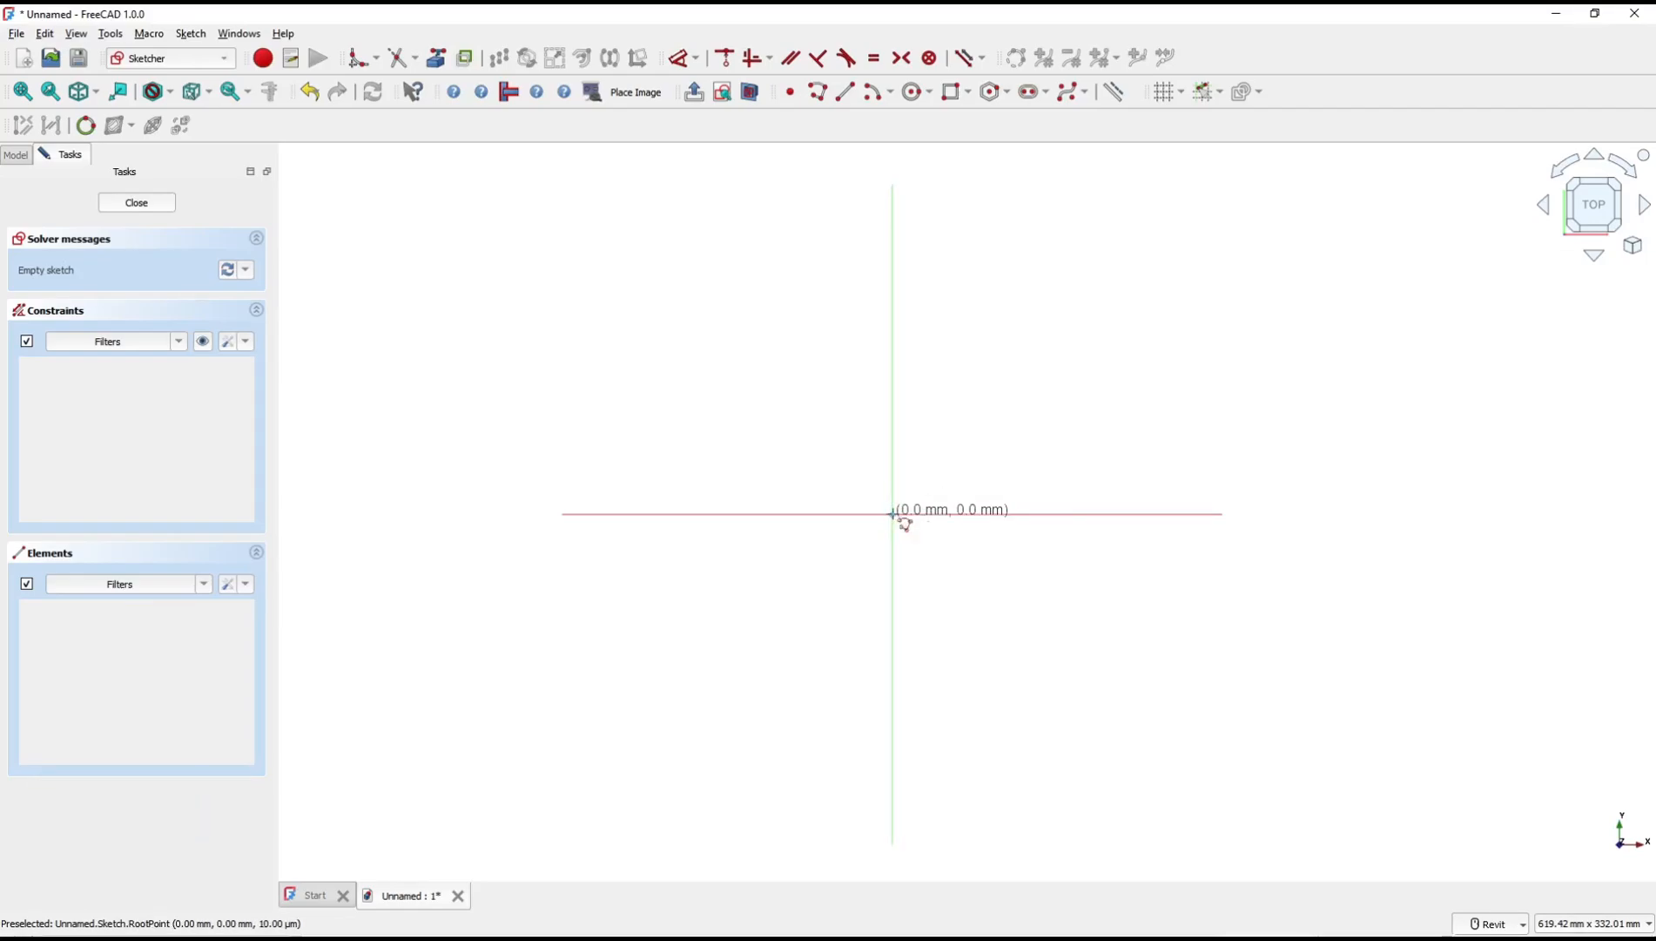
pyautogui.click(893, 515)
pyautogui.click(893, 379)
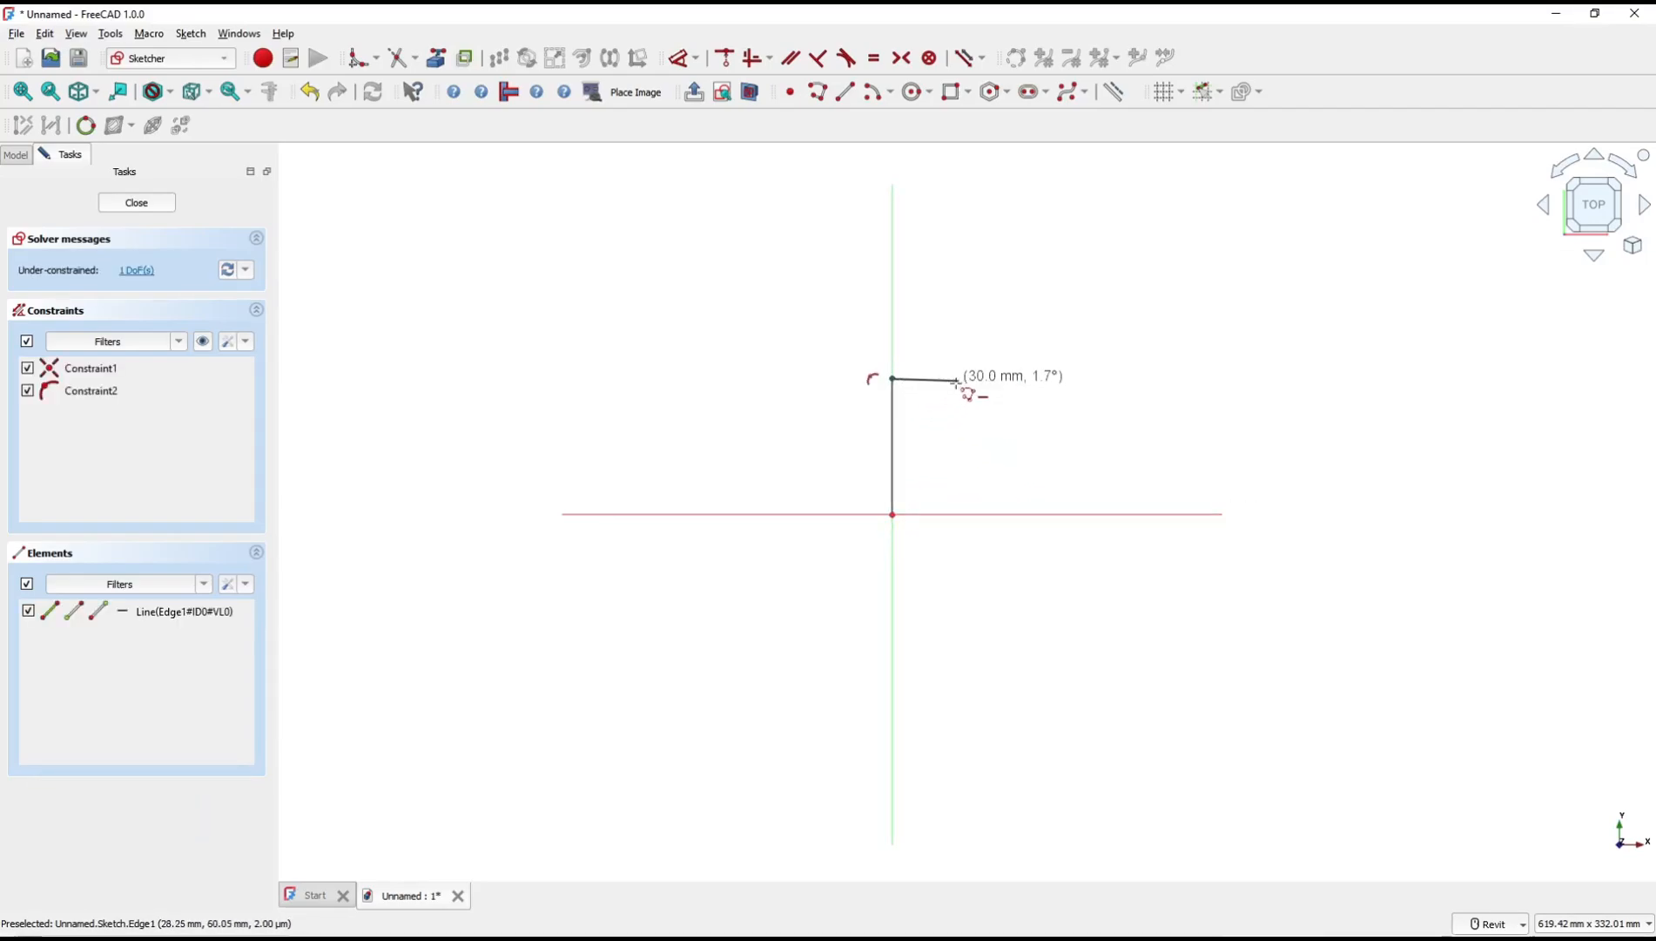
# Extend the polyline straight up the vertical axis with two segments tangent to the previous line.
pyautogui.press('m')
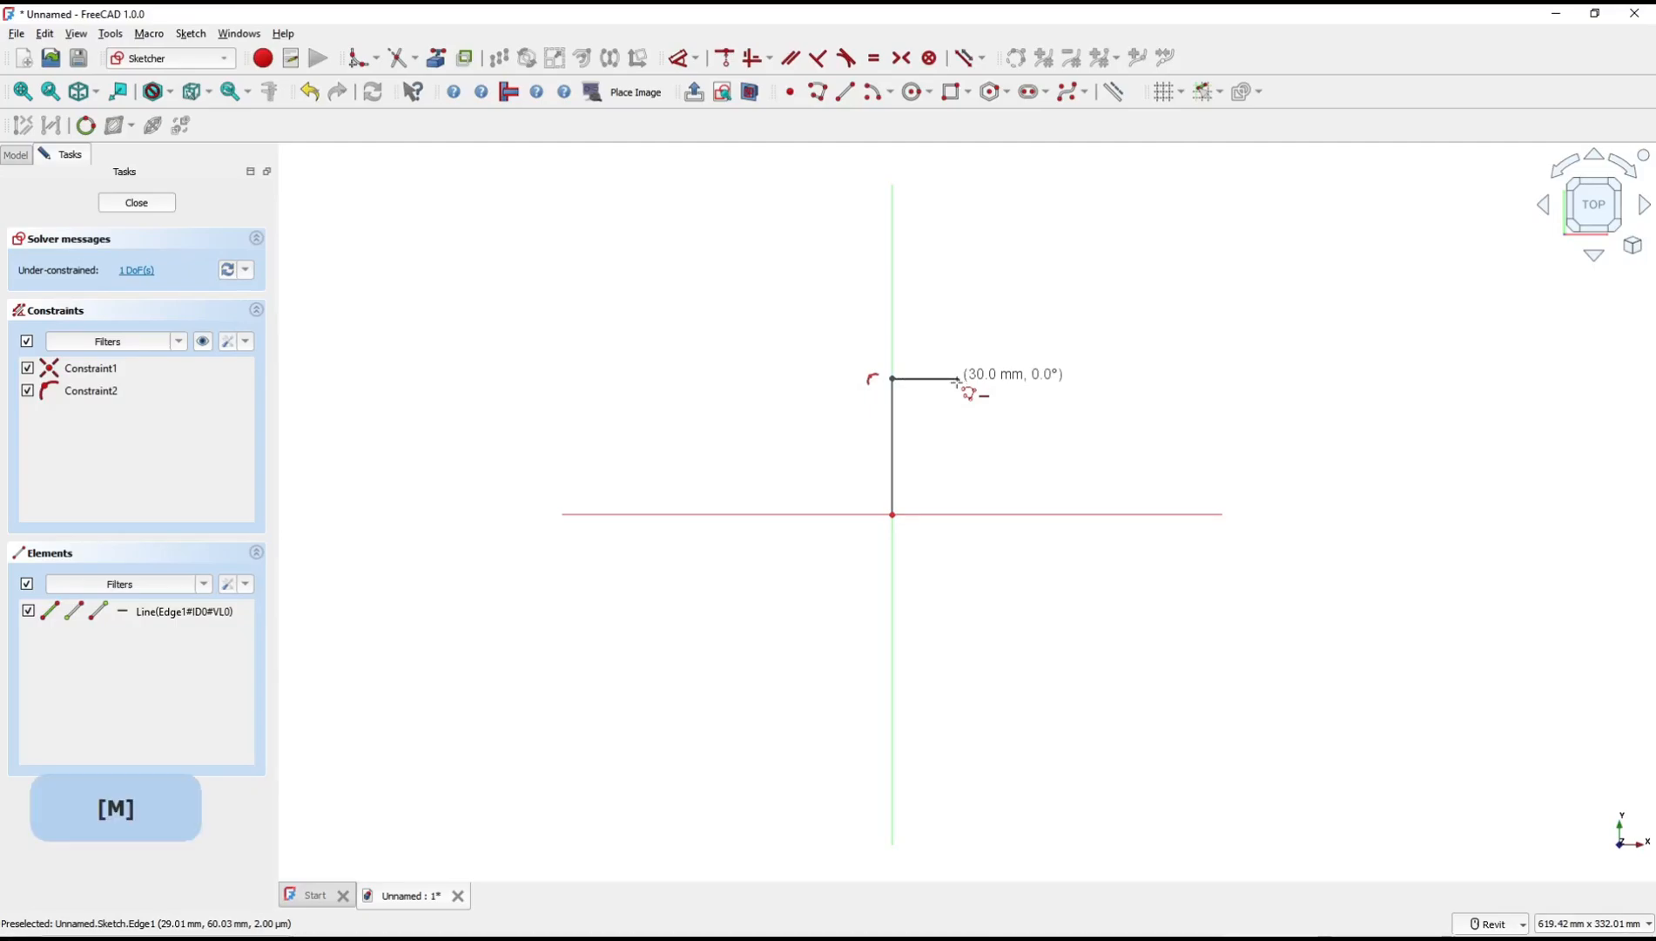
pyautogui.press('m')
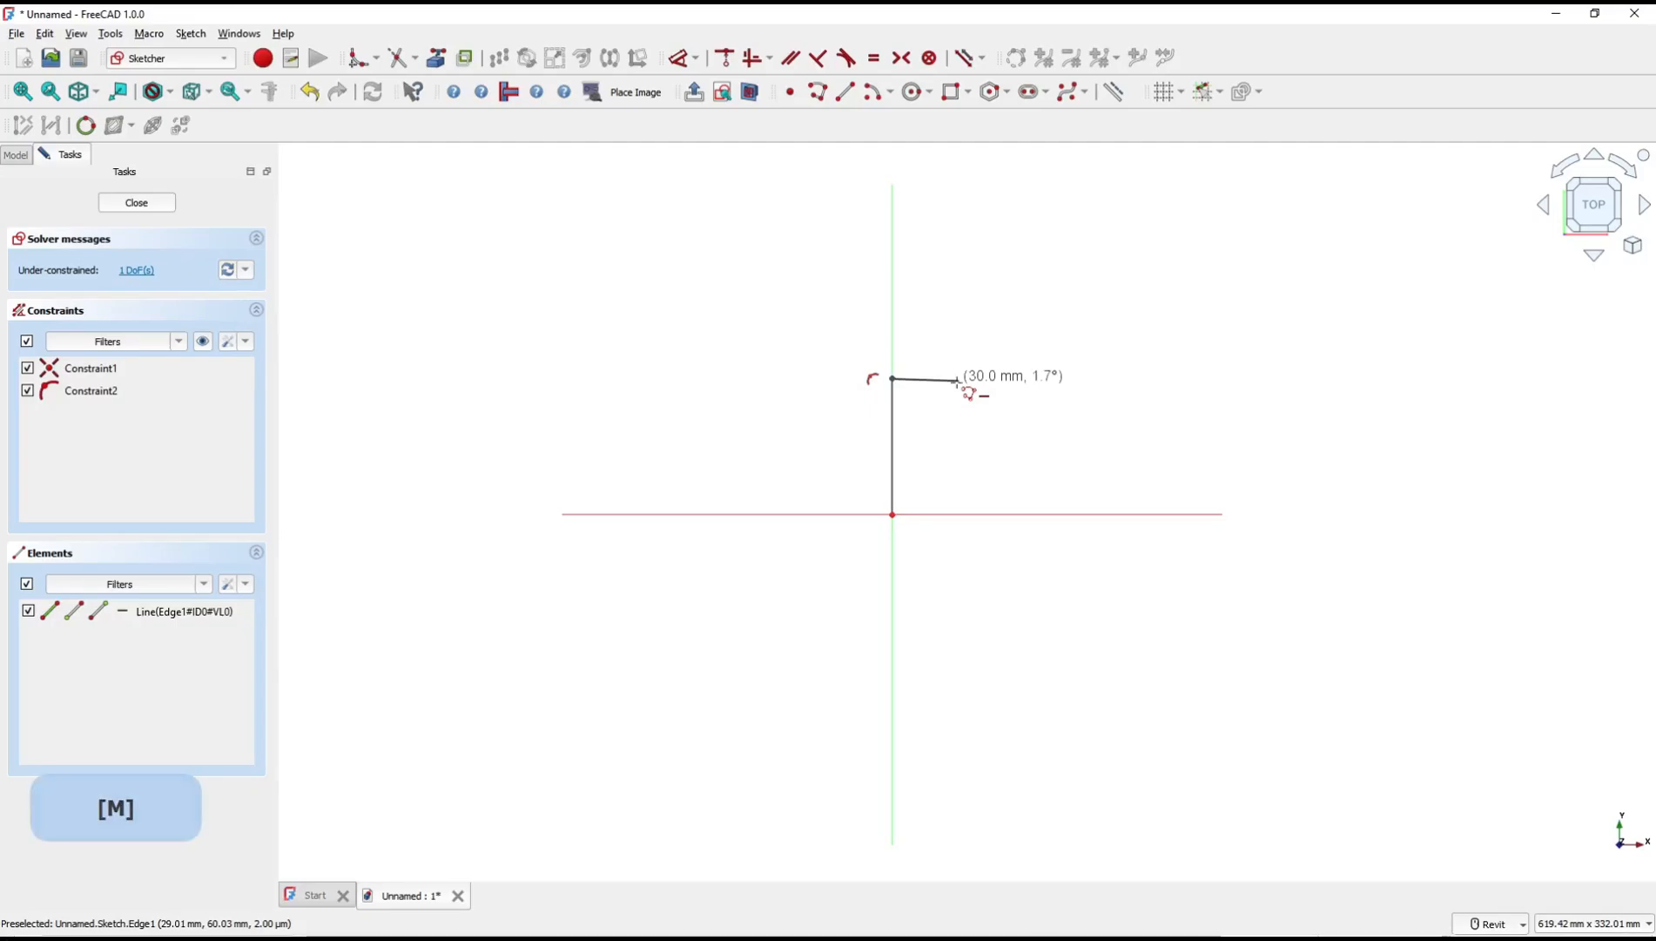
pyautogui.click(897, 348)
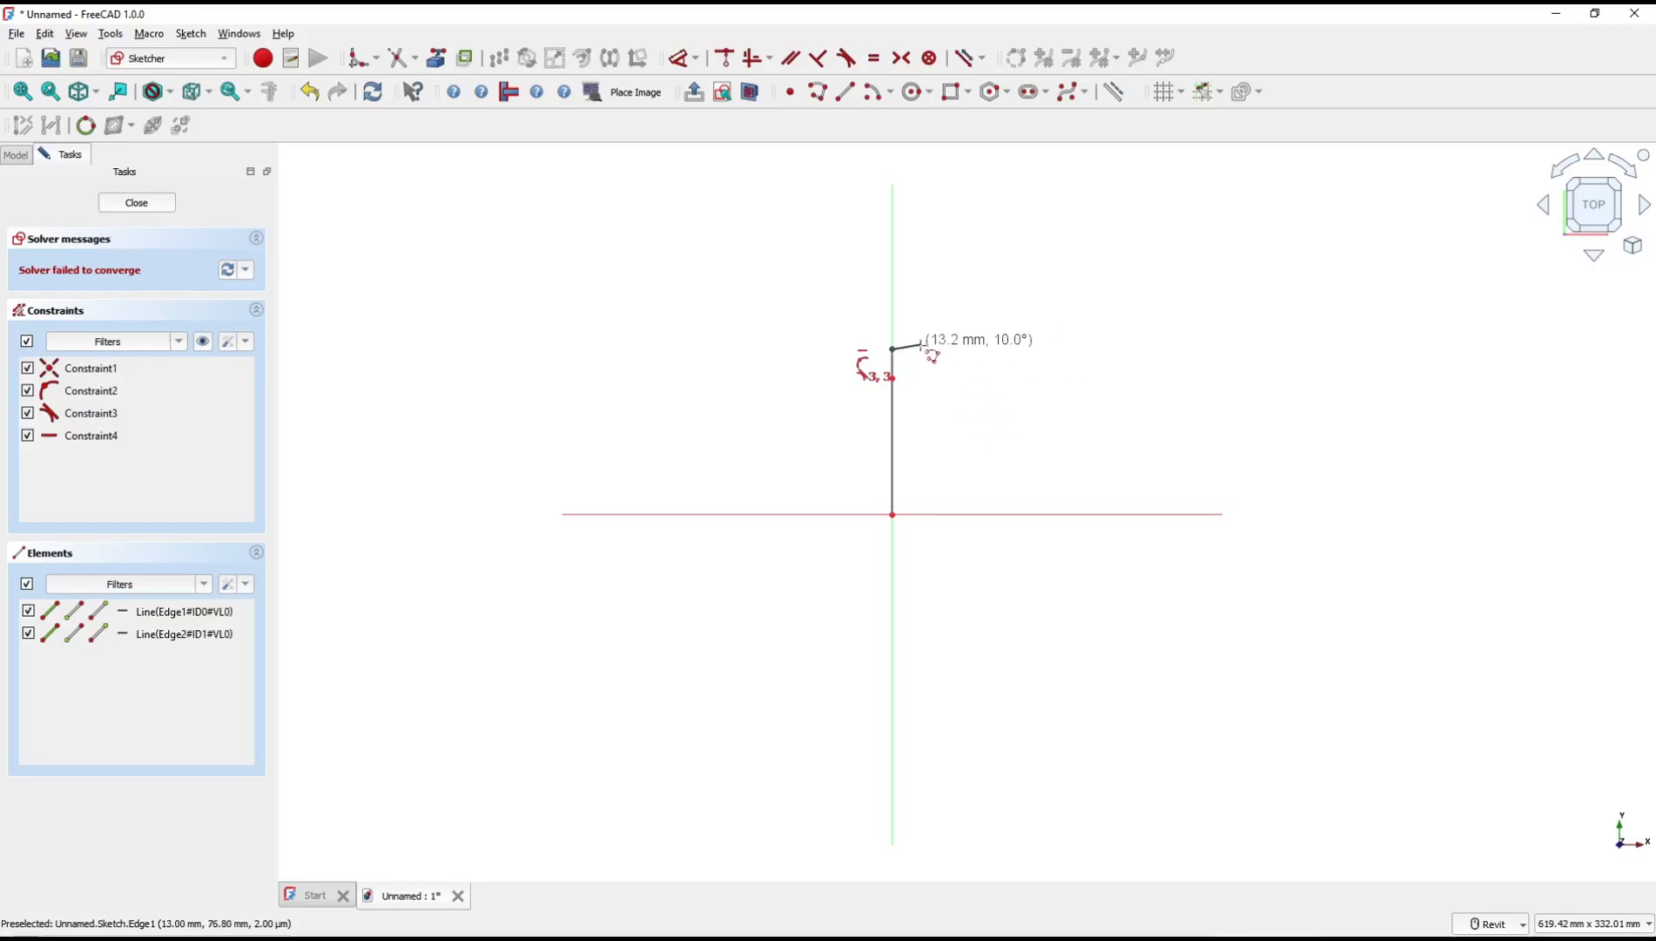
pyautogui.press('m')
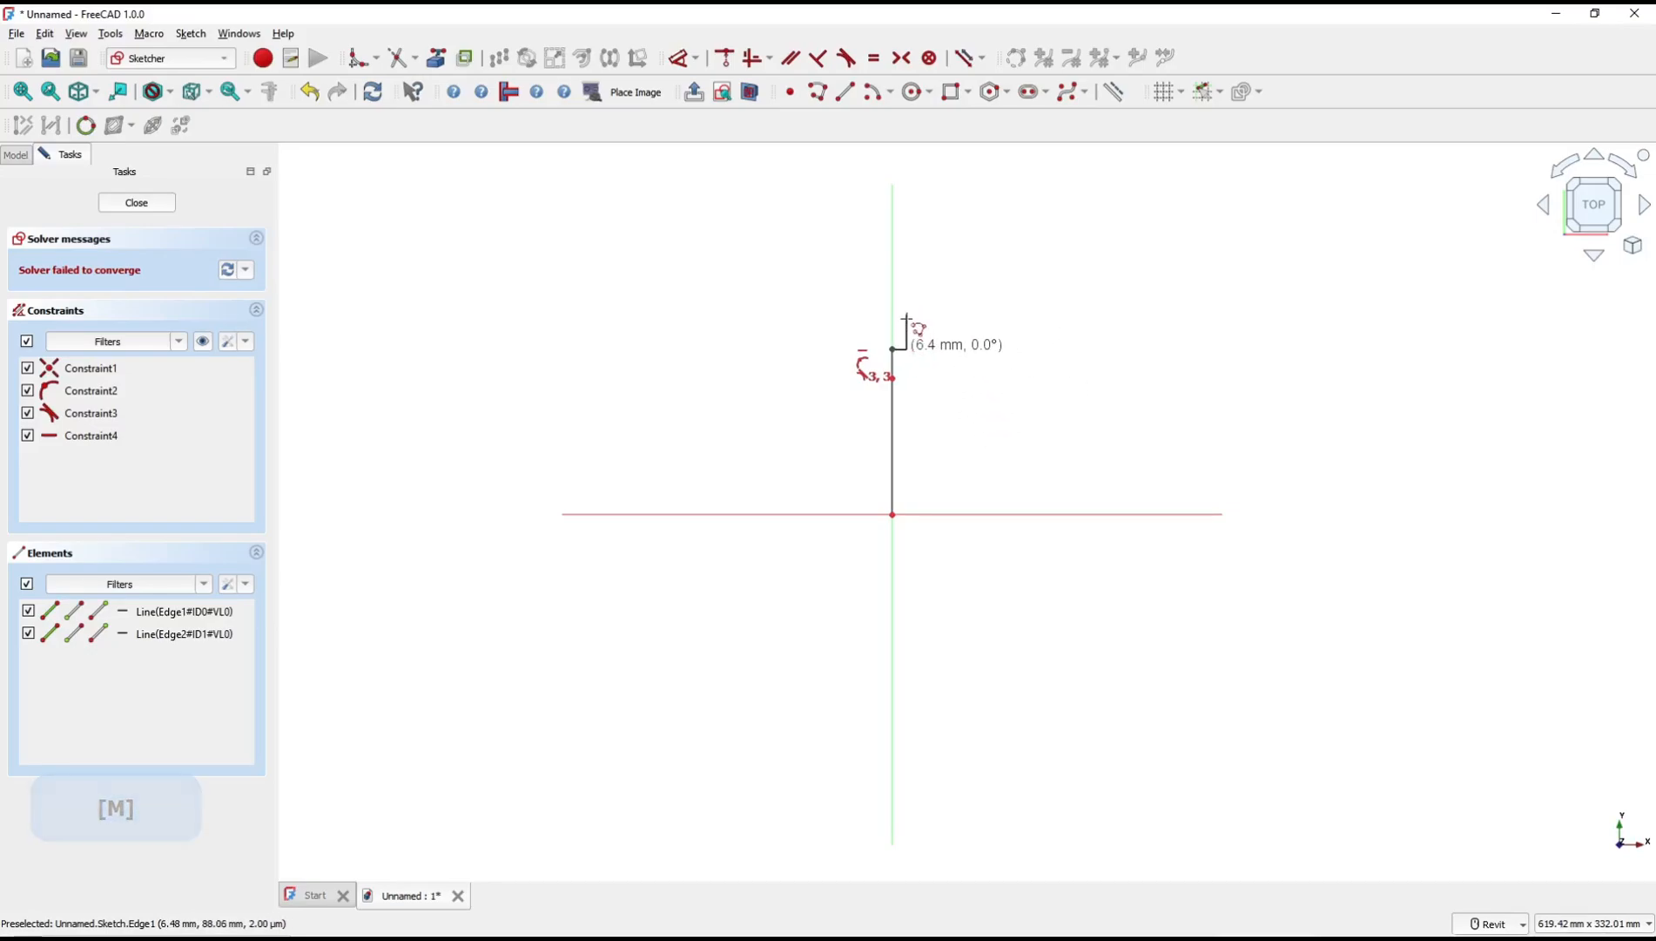
pyautogui.press('m')
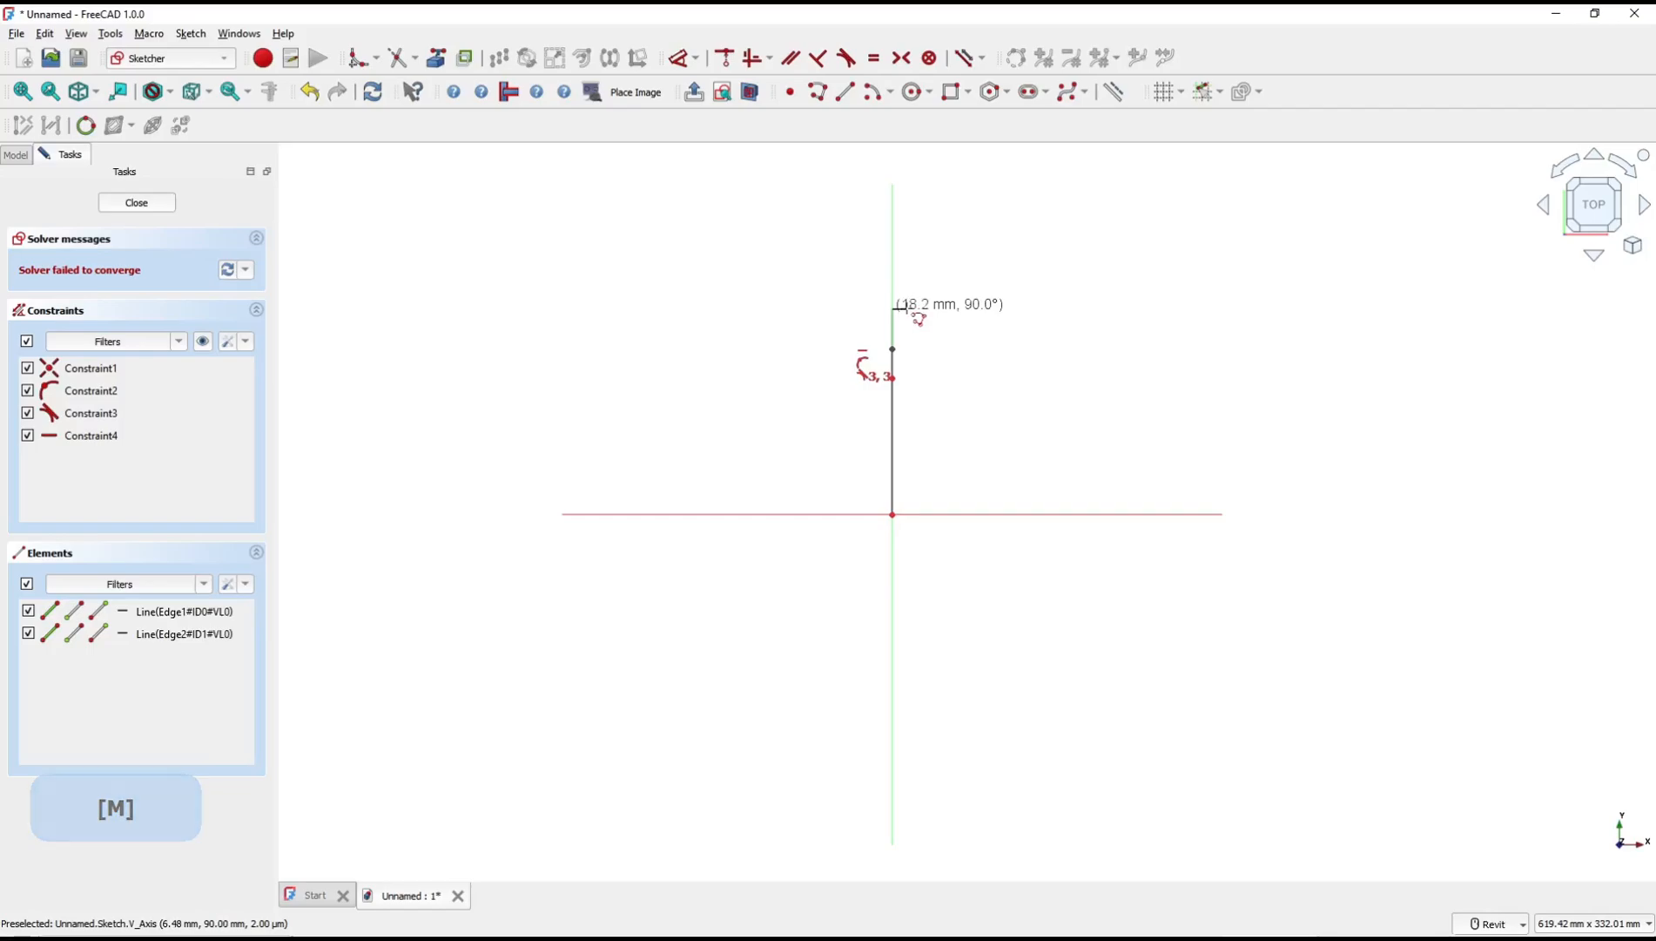
pyautogui.click(906, 314)
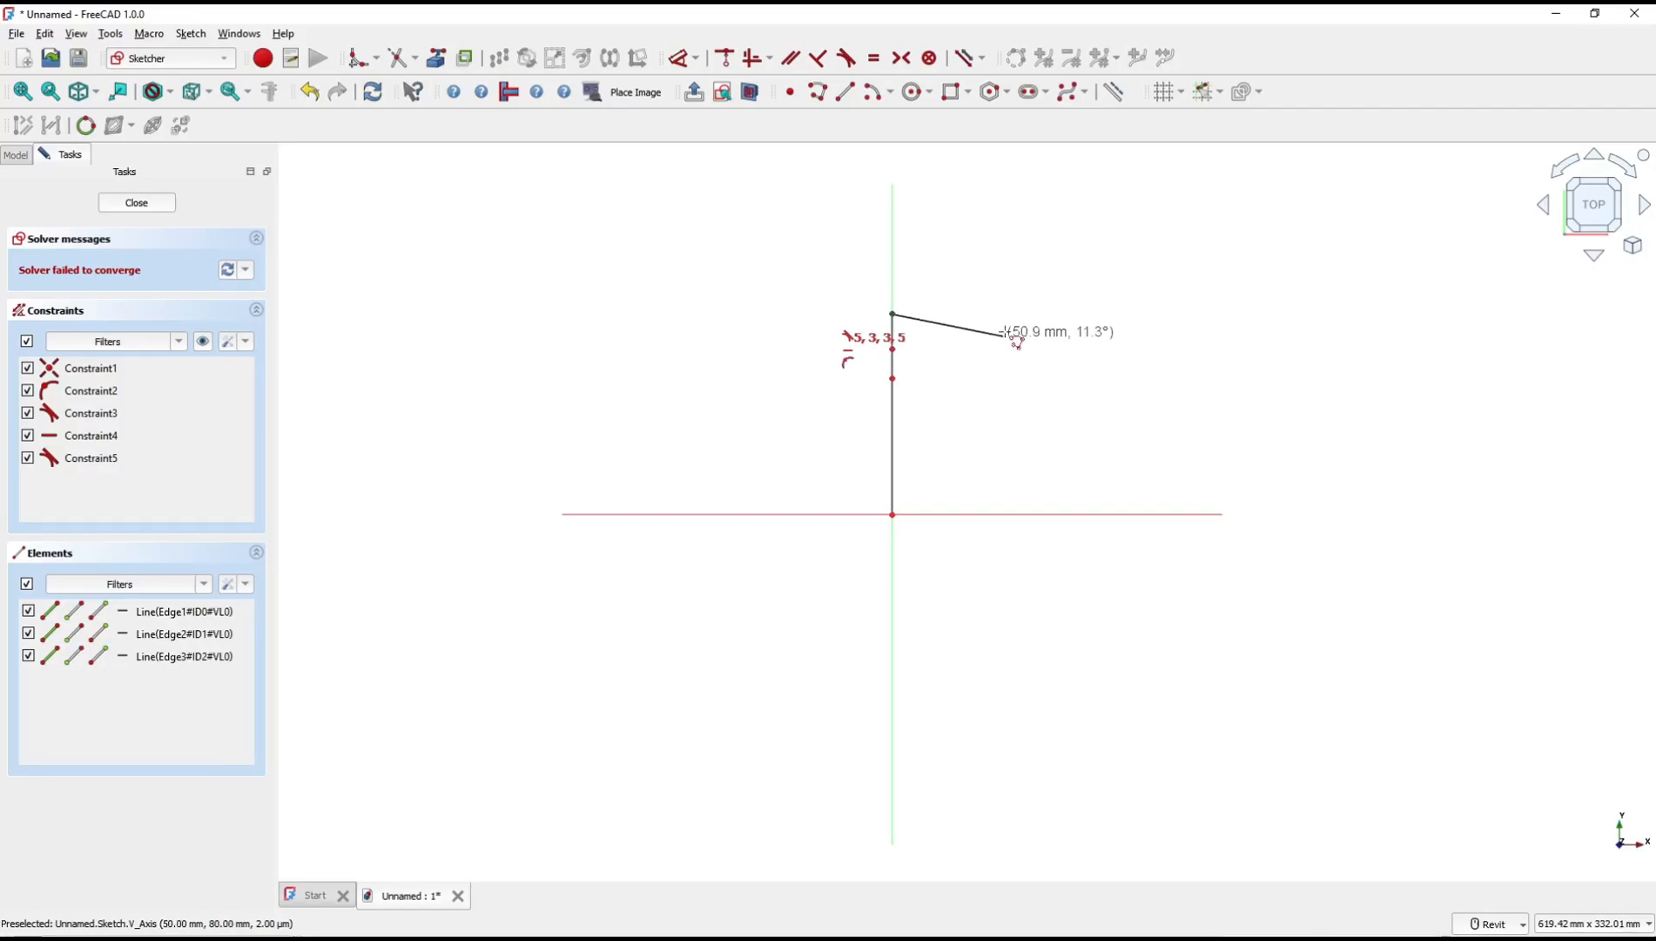
# Add a perpendicular horizontal segment about 45 mm long and extend it with two tangent segments, the first about 15 mm.
pyautogui.press('m')
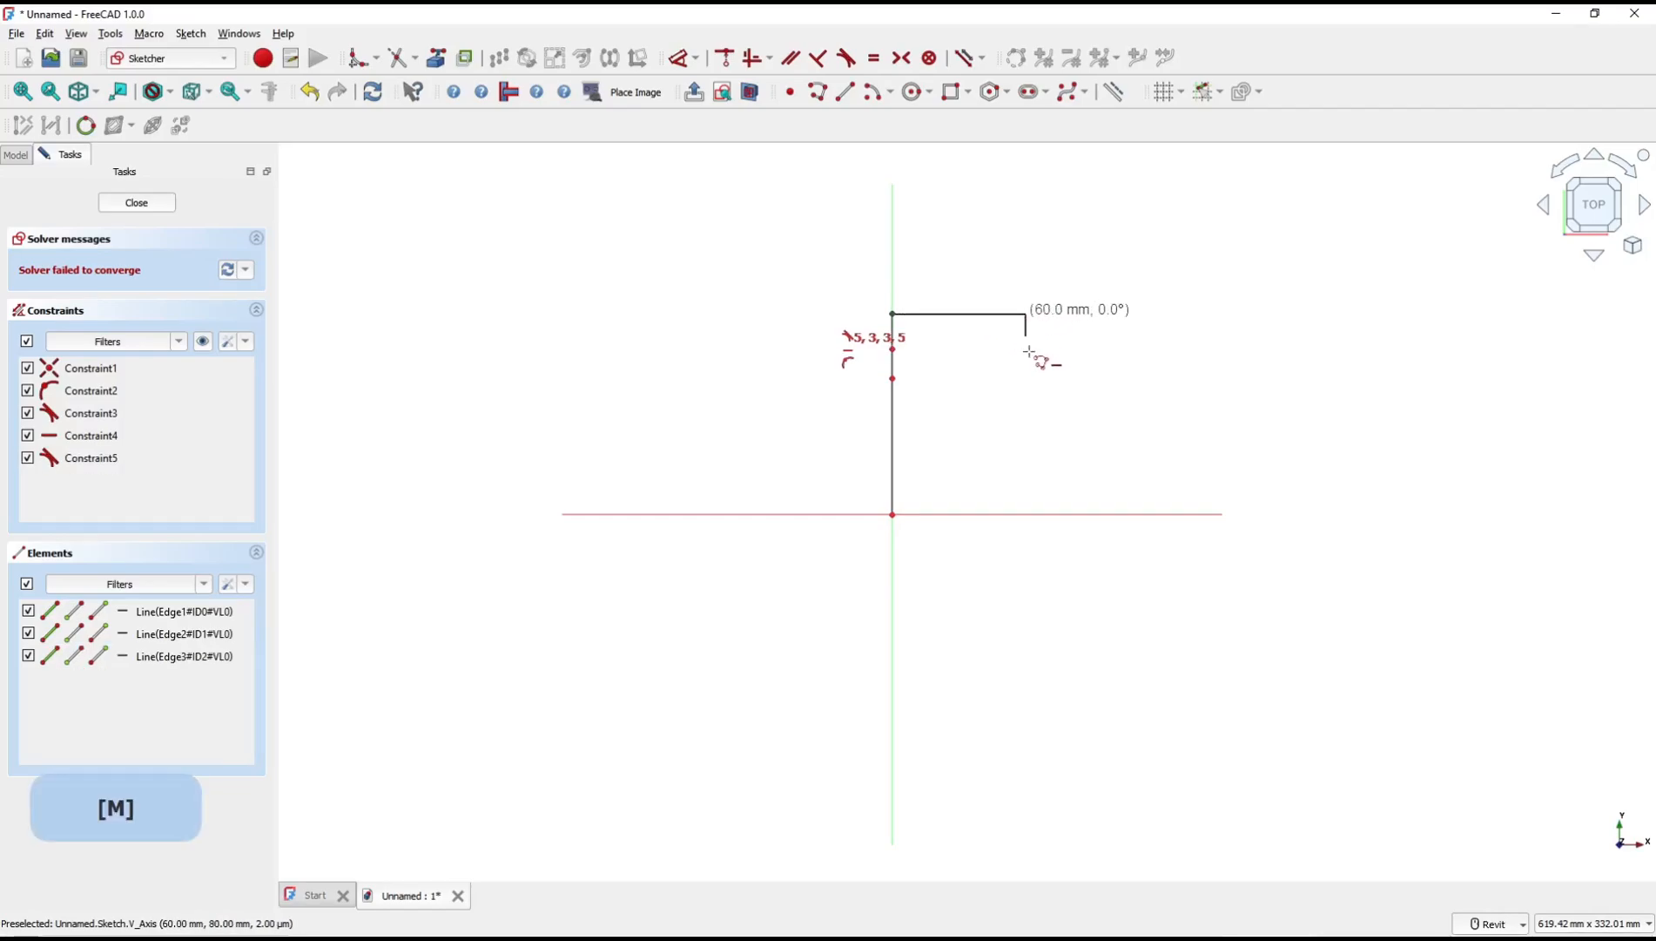
pyautogui.click(994, 392)
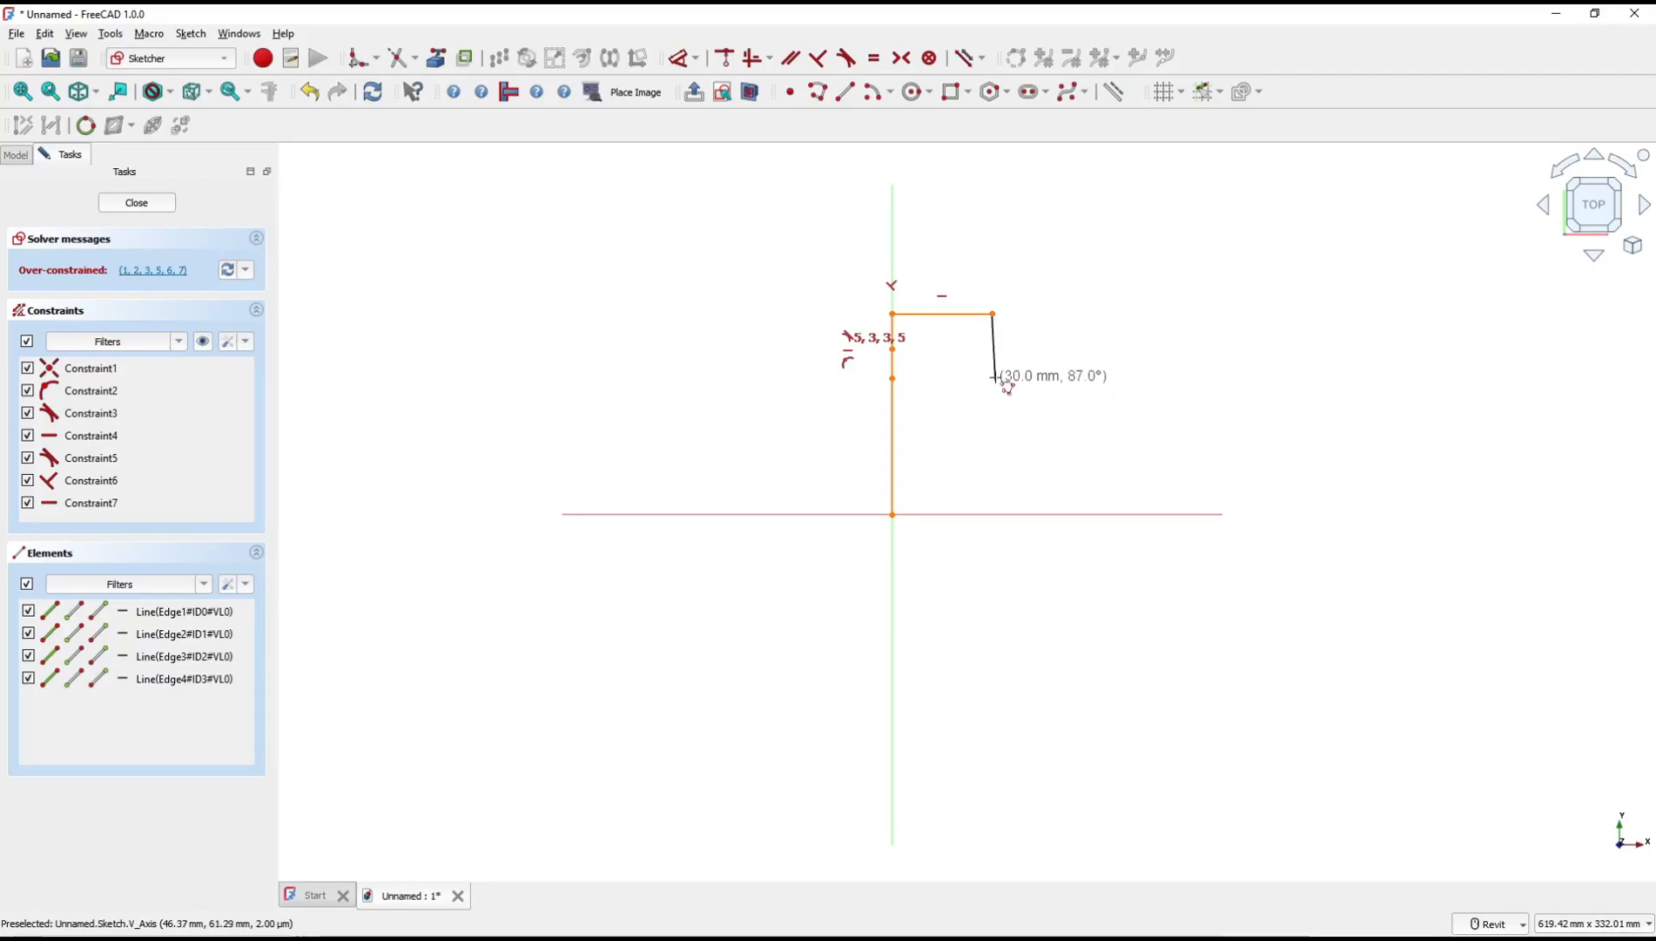
pyautogui.press('m')
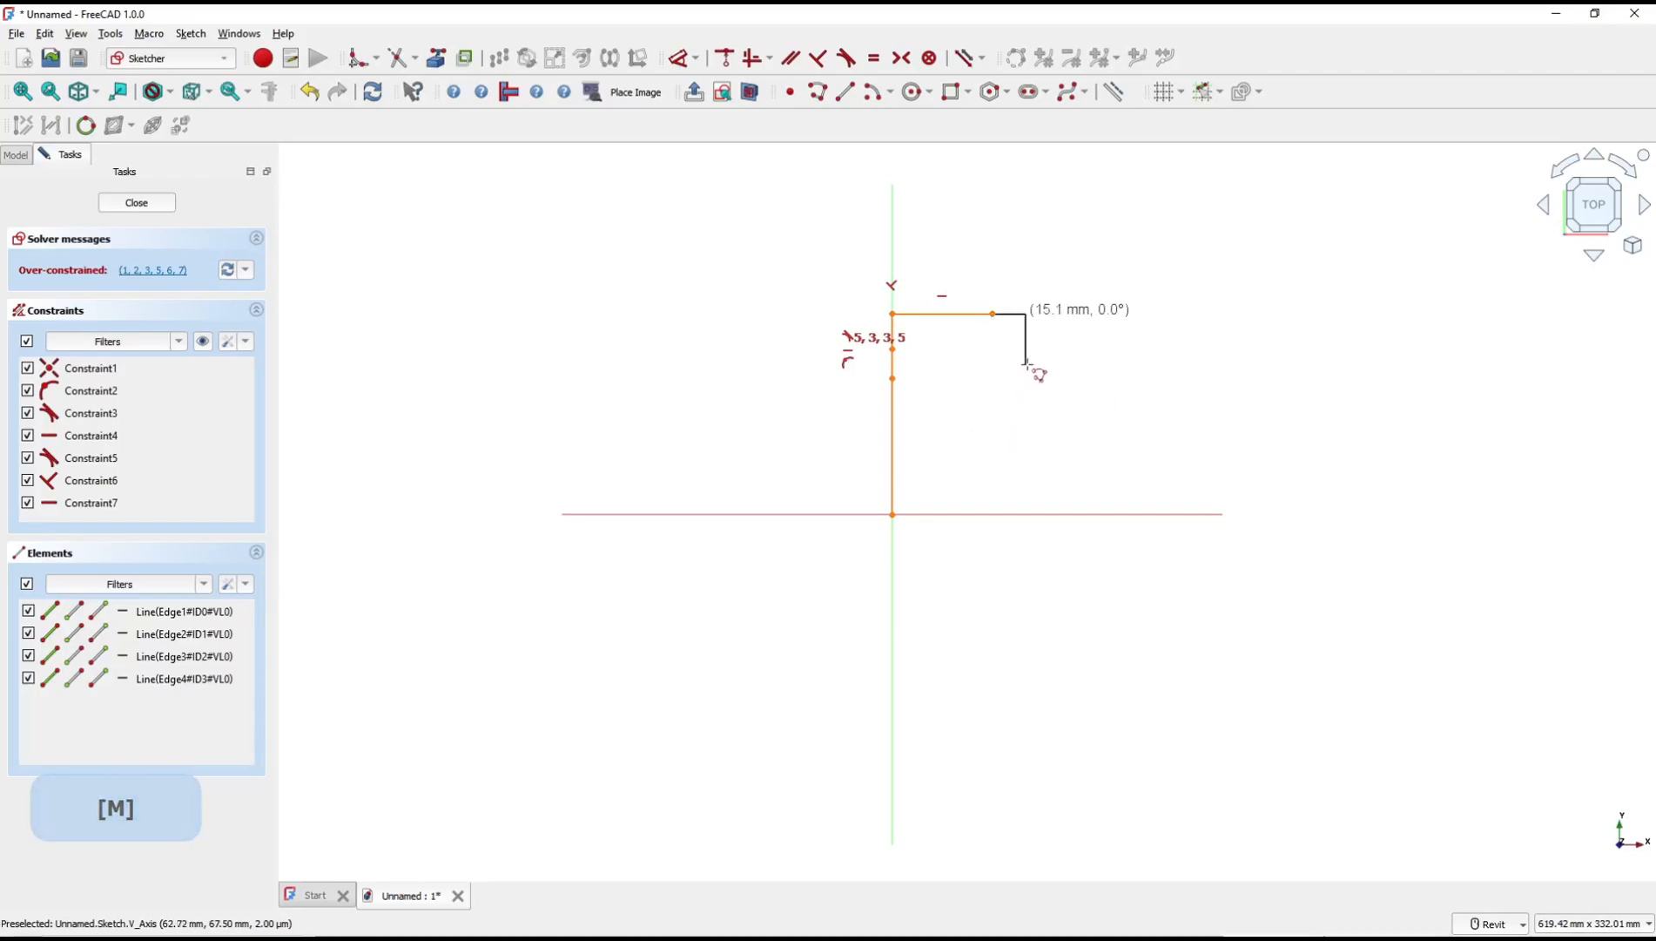
pyautogui.click(1028, 361)
pyautogui.press('m')
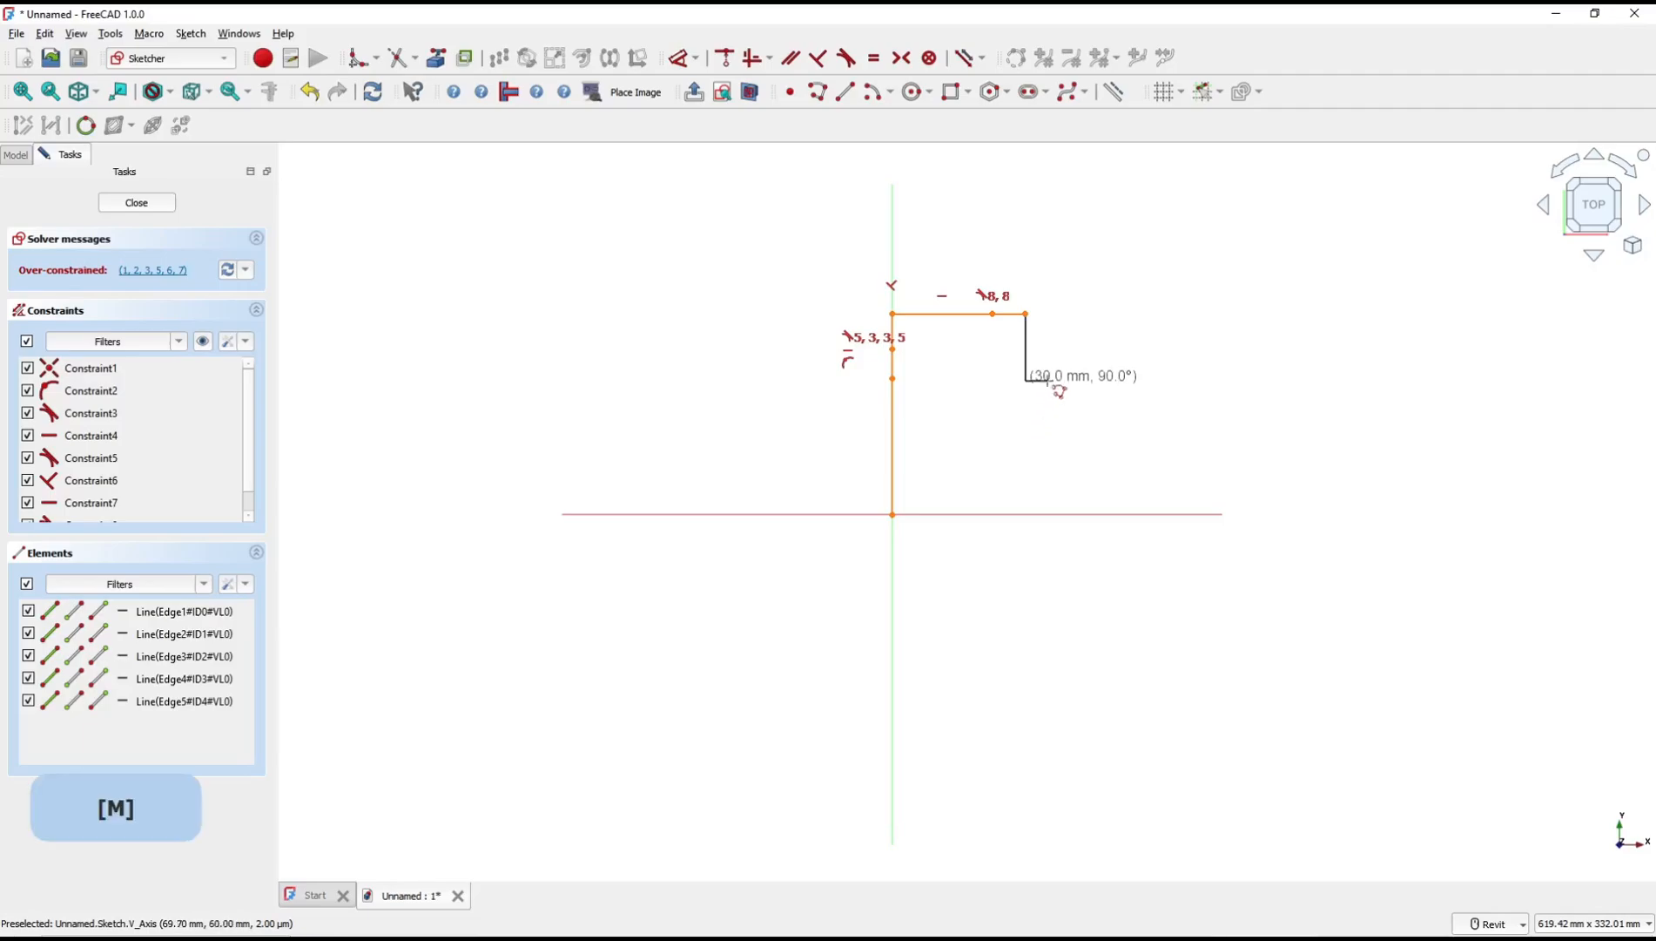
pyautogui.press('m')
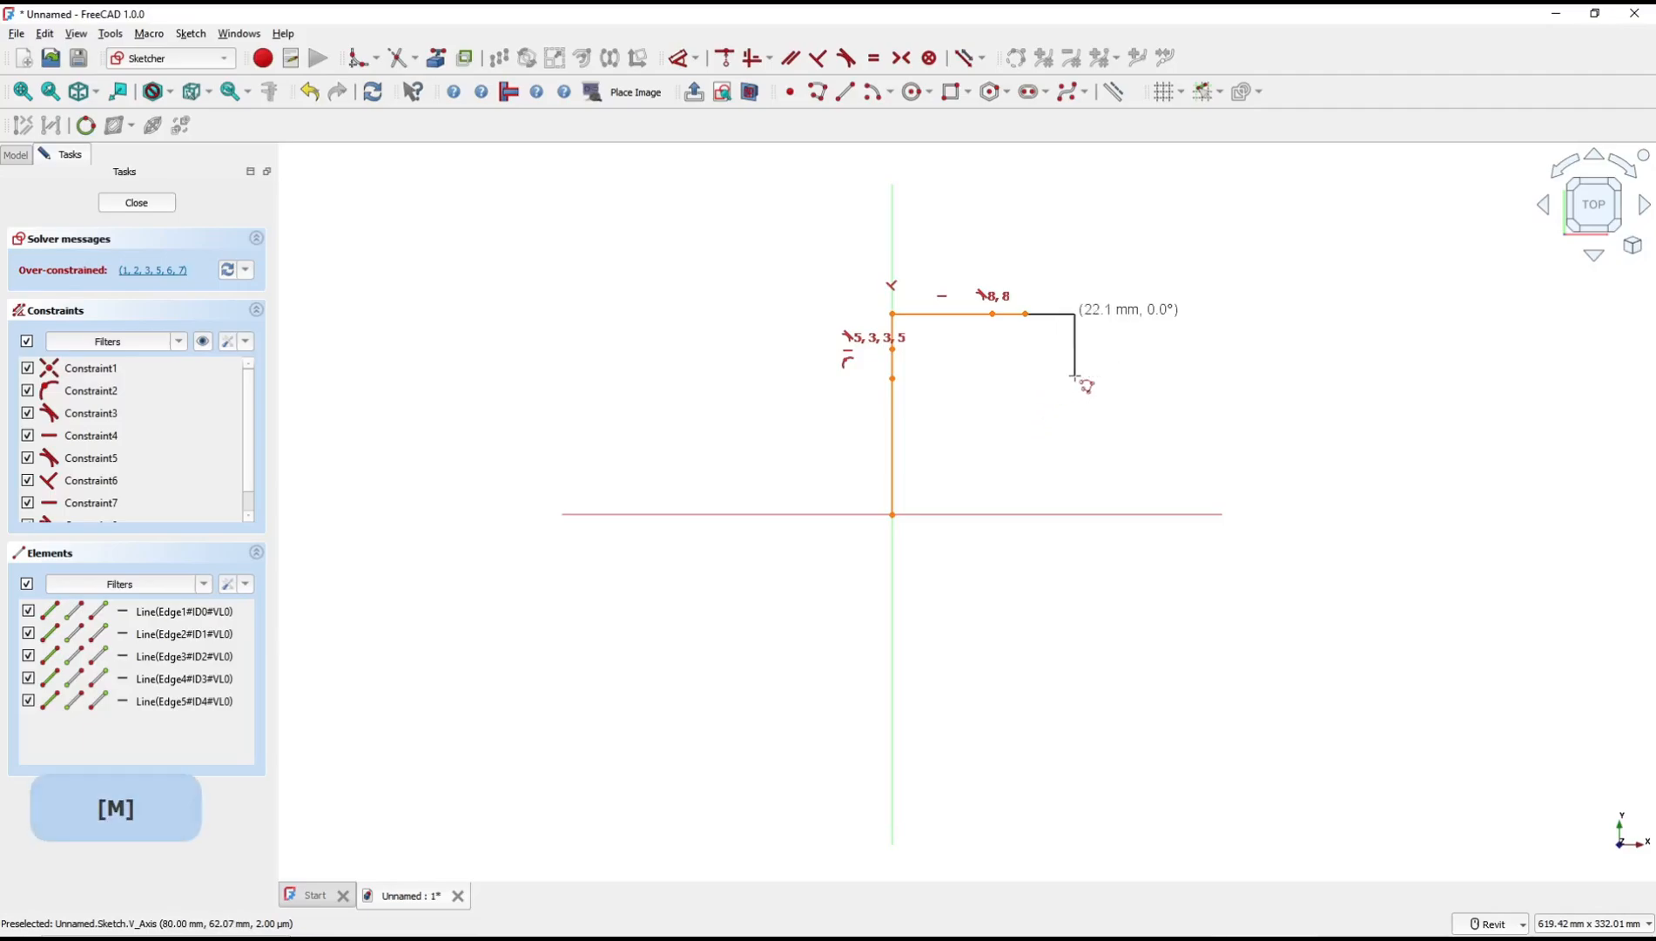
pyautogui.click(1063, 391)
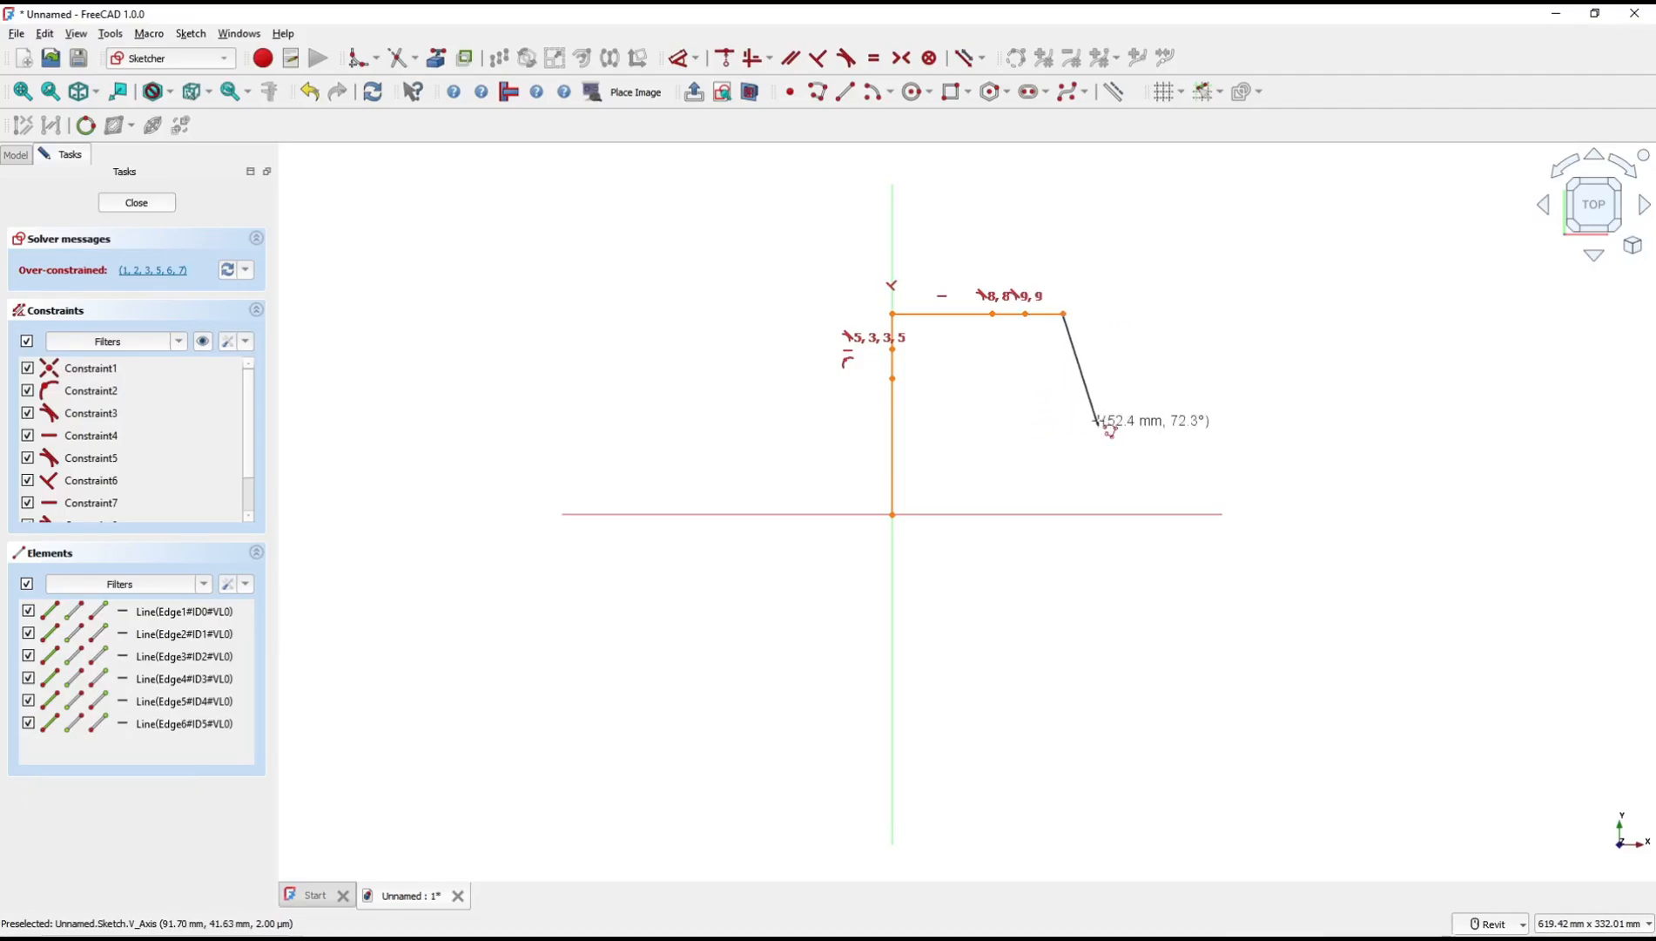
# End the polyline and delete all of its segments.
pyautogui.press('Escape')
pyautogui.moveTo(1110, 259)
pyautogui.mouseDown()
pyautogui.moveTo(962, 500)
pyautogui.moveTo(865, 565)
pyautogui.mouseUp()
pyautogui.press('Delete')
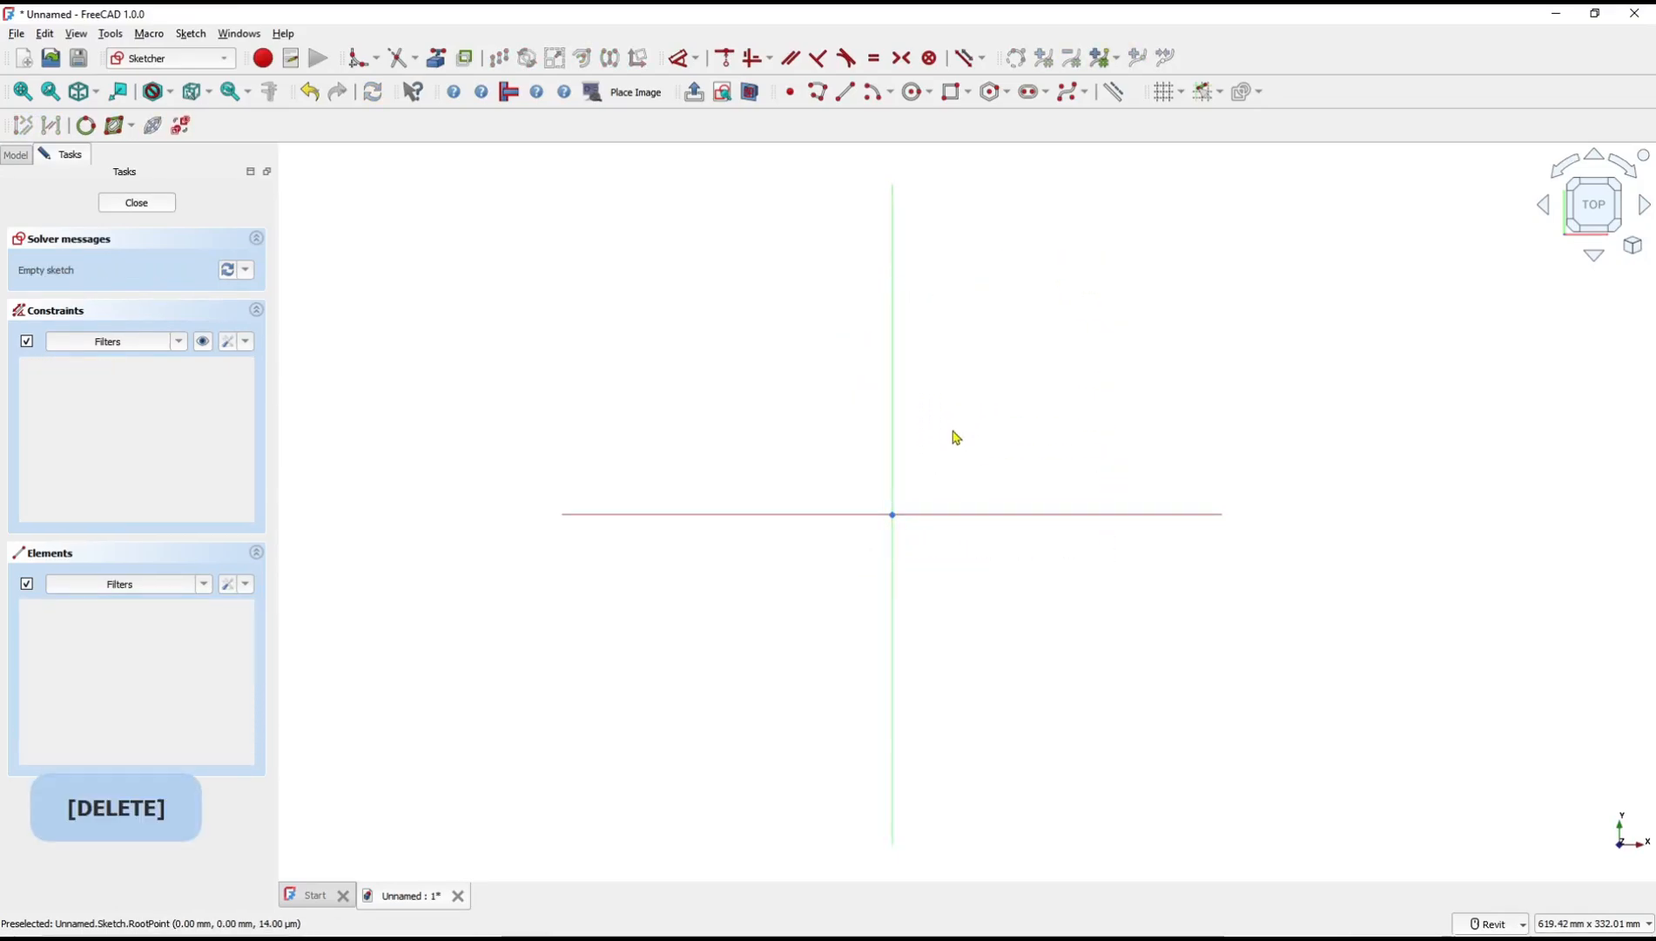
# Begin another polyline at the origin with a vertical segment about 63 mm long on the vertical axis.
pyautogui.press('g')
pyautogui.press('m')
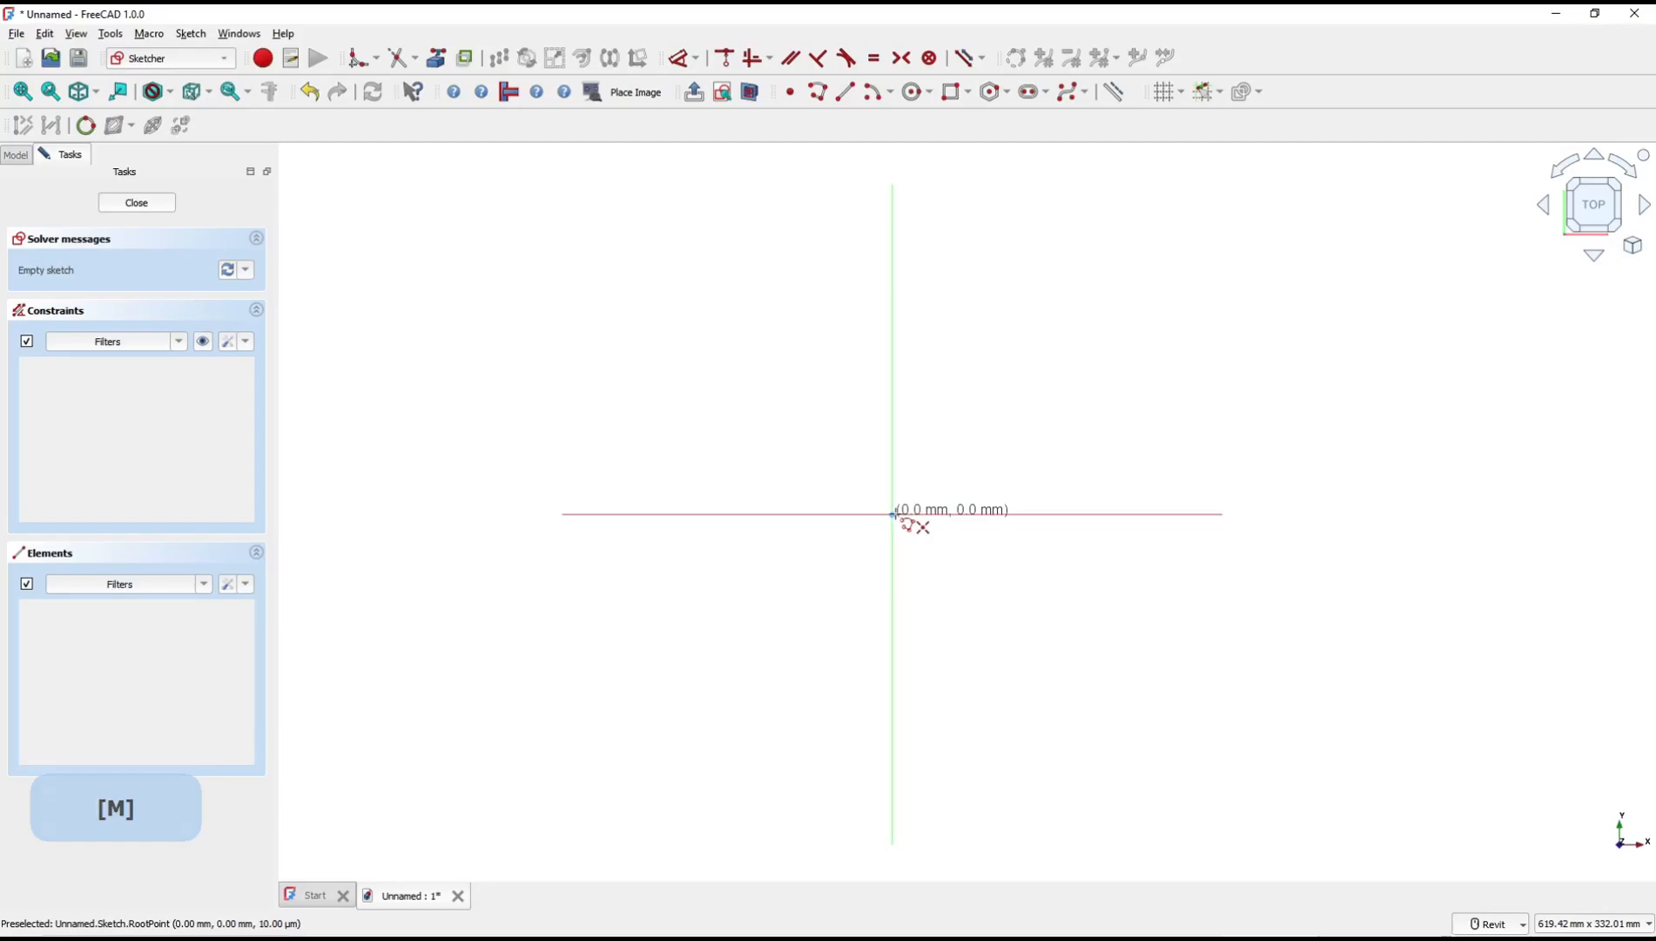
pyautogui.click(891, 514)
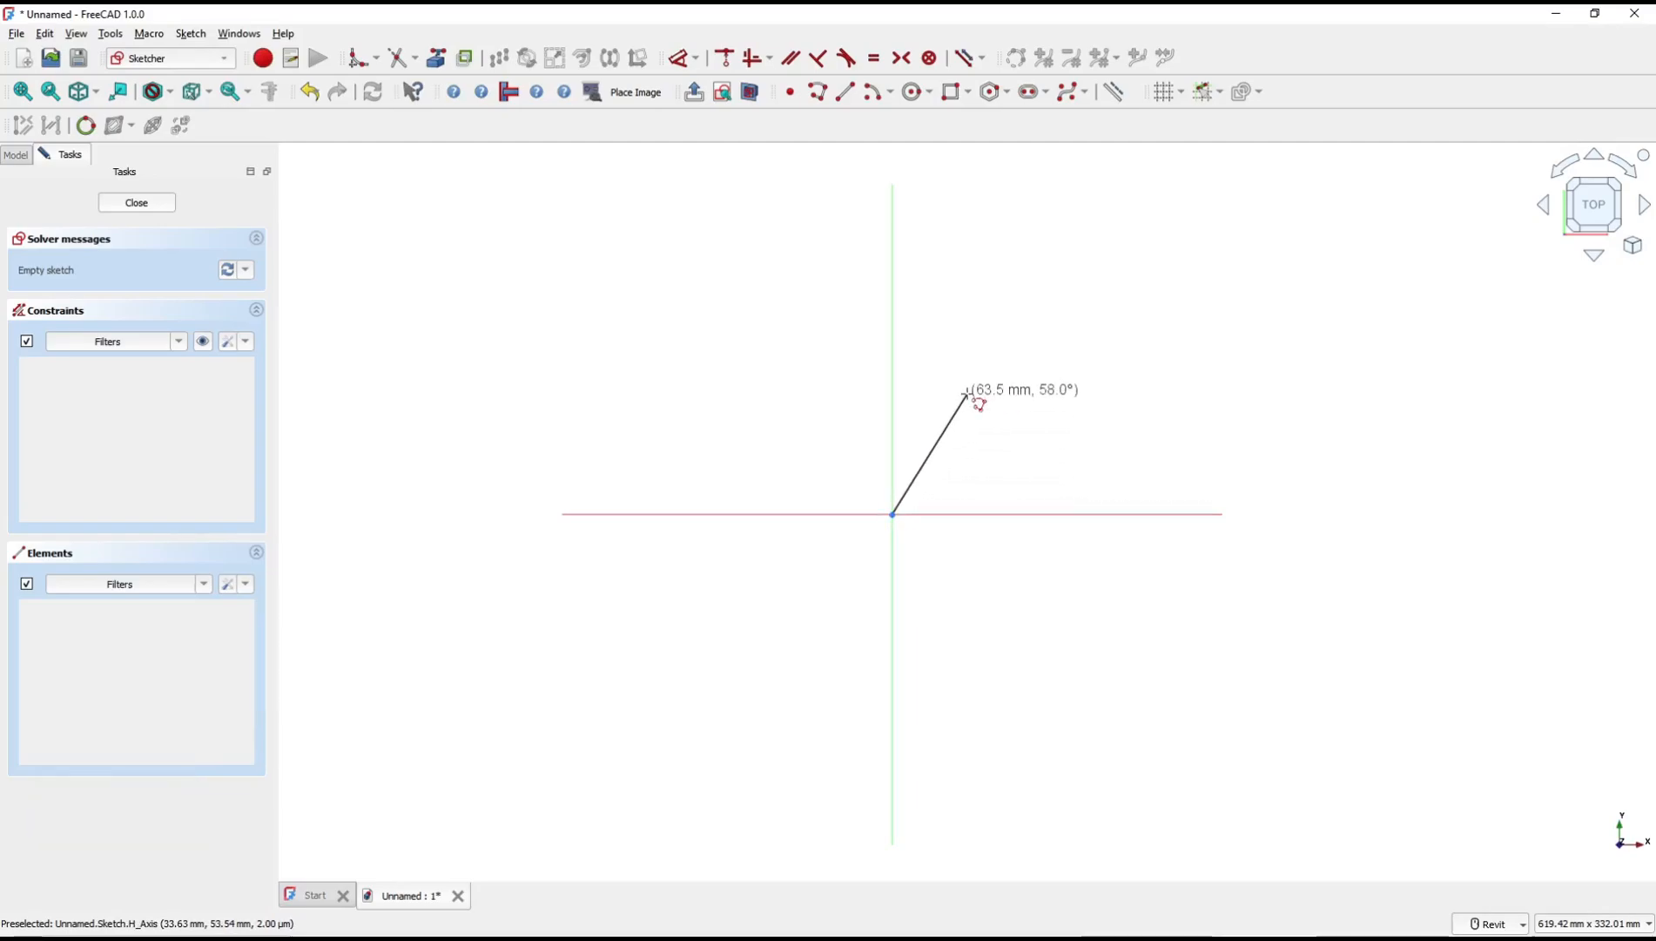
pyautogui.click(891, 375)
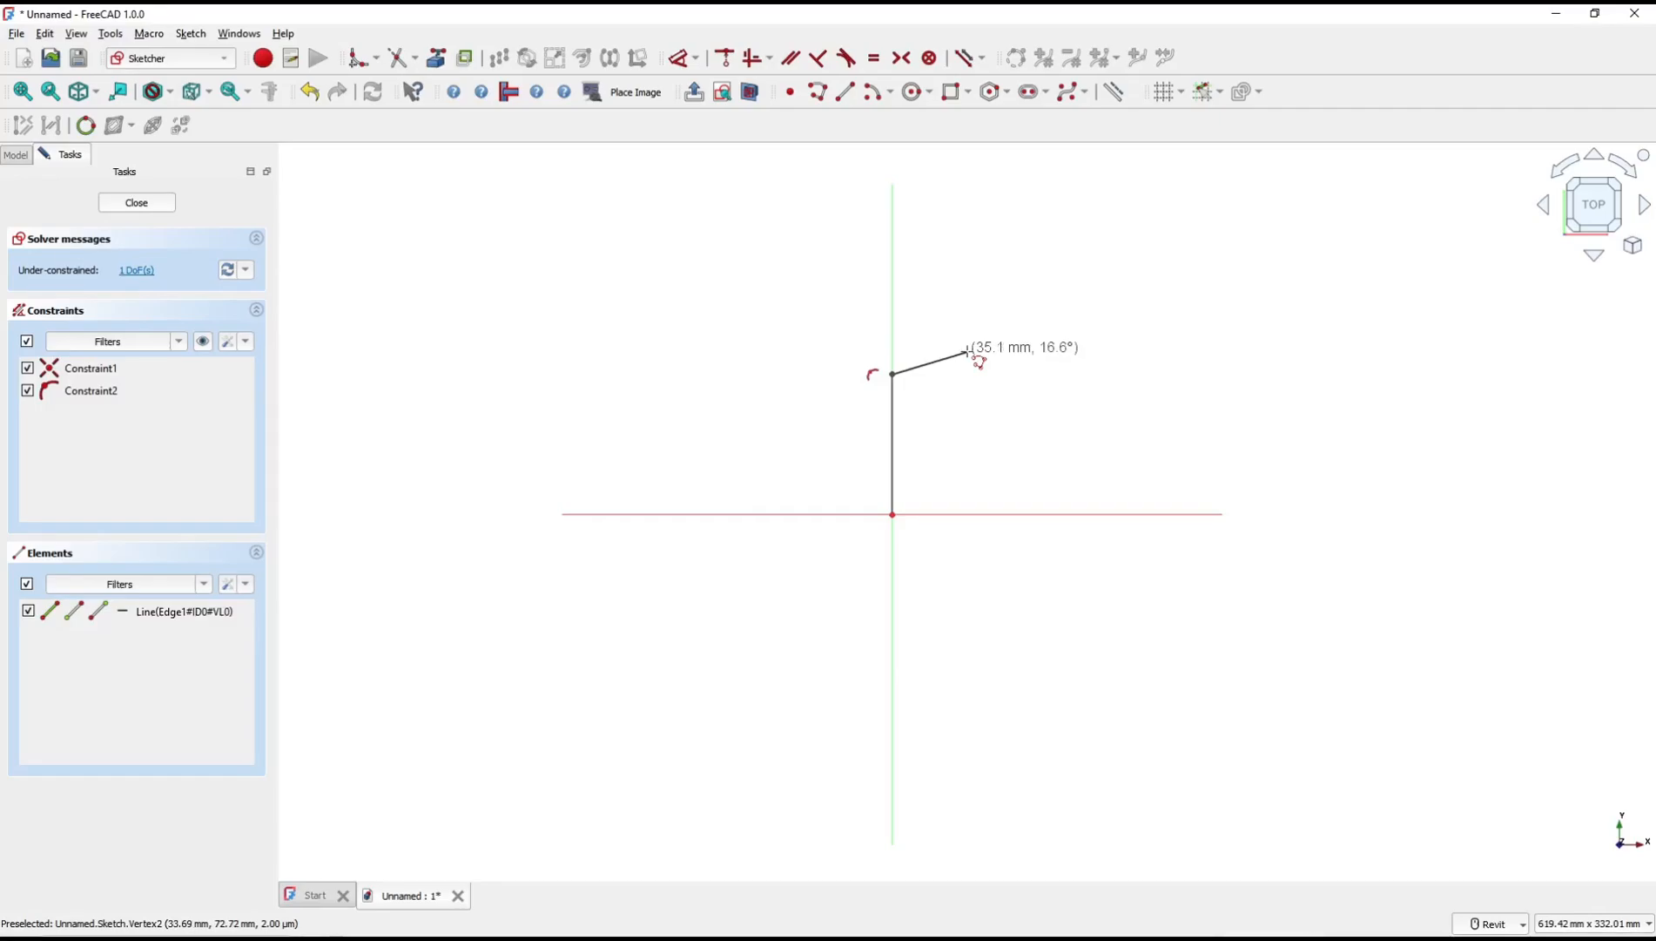
# Continue with a tangent arc of about 41 mm radius through about 88°, and a nearly horizontal tangent line from its end.
pyautogui.press('m')
pyautogui.press('m')
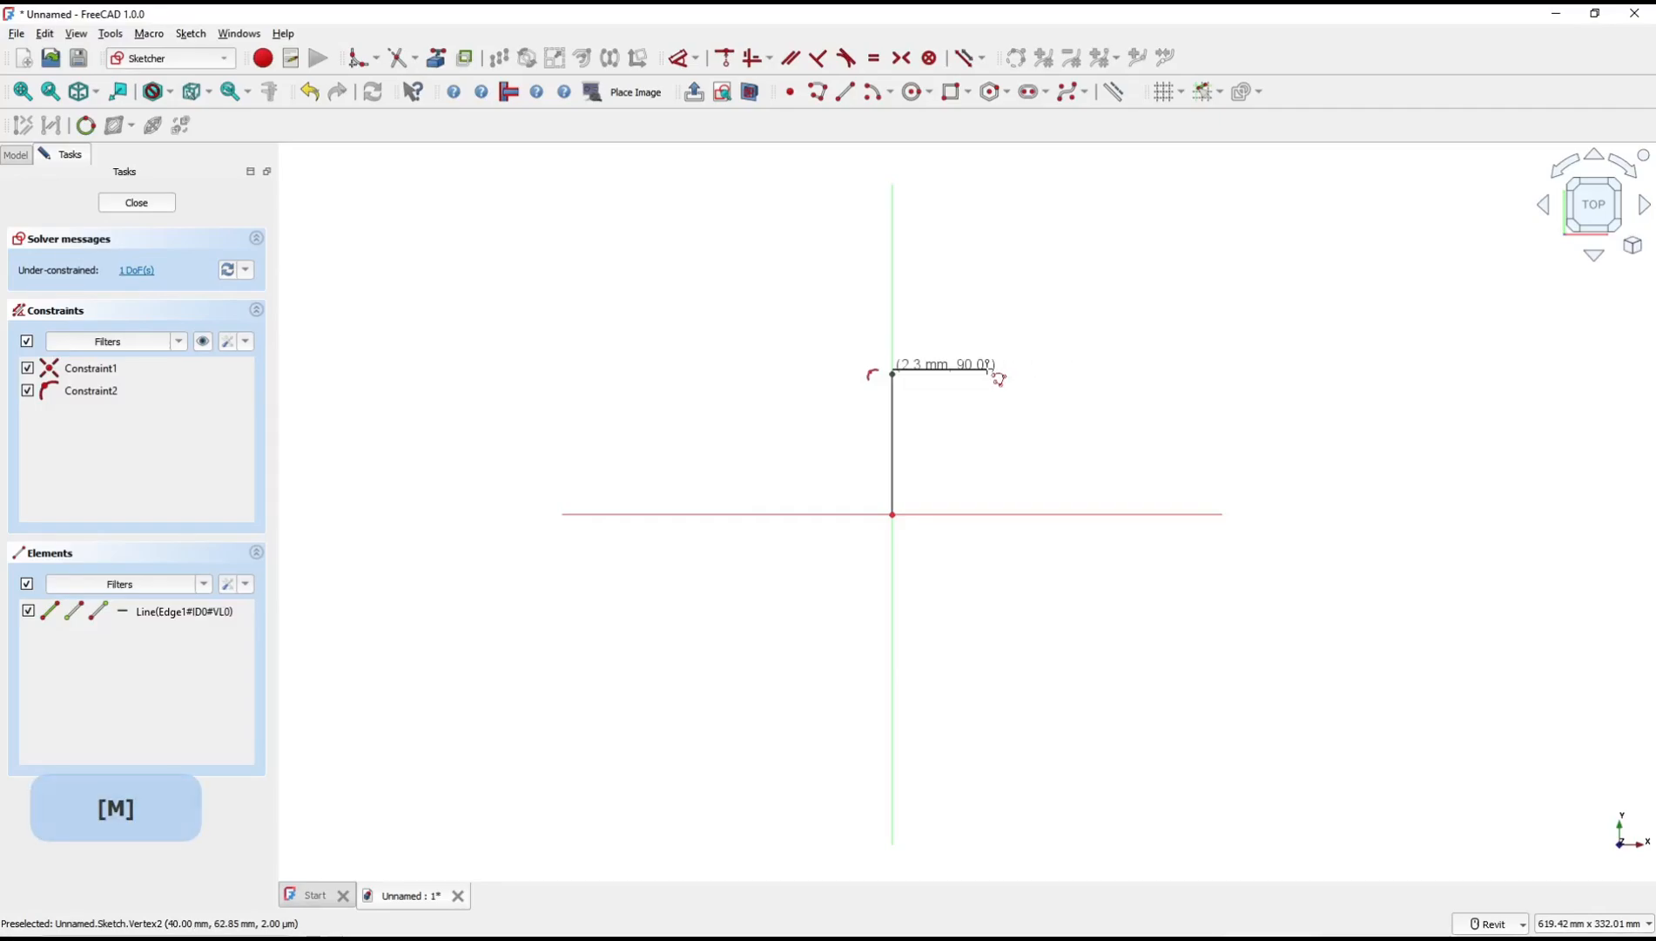
pyautogui.press('m')
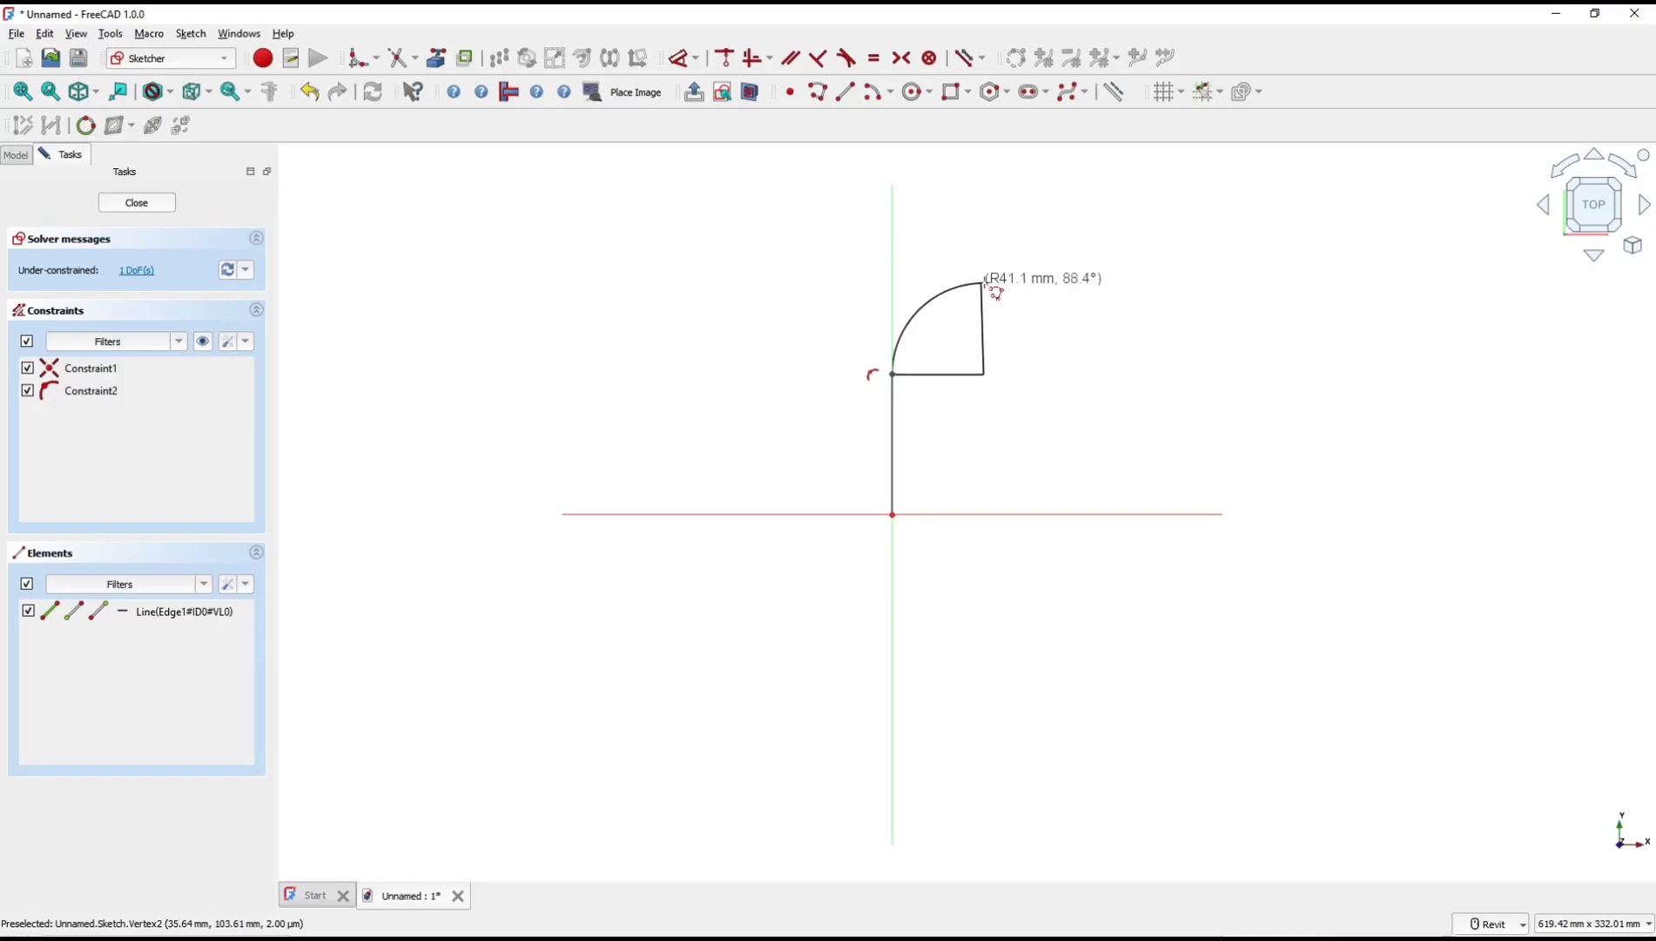
pyautogui.click(984, 285)
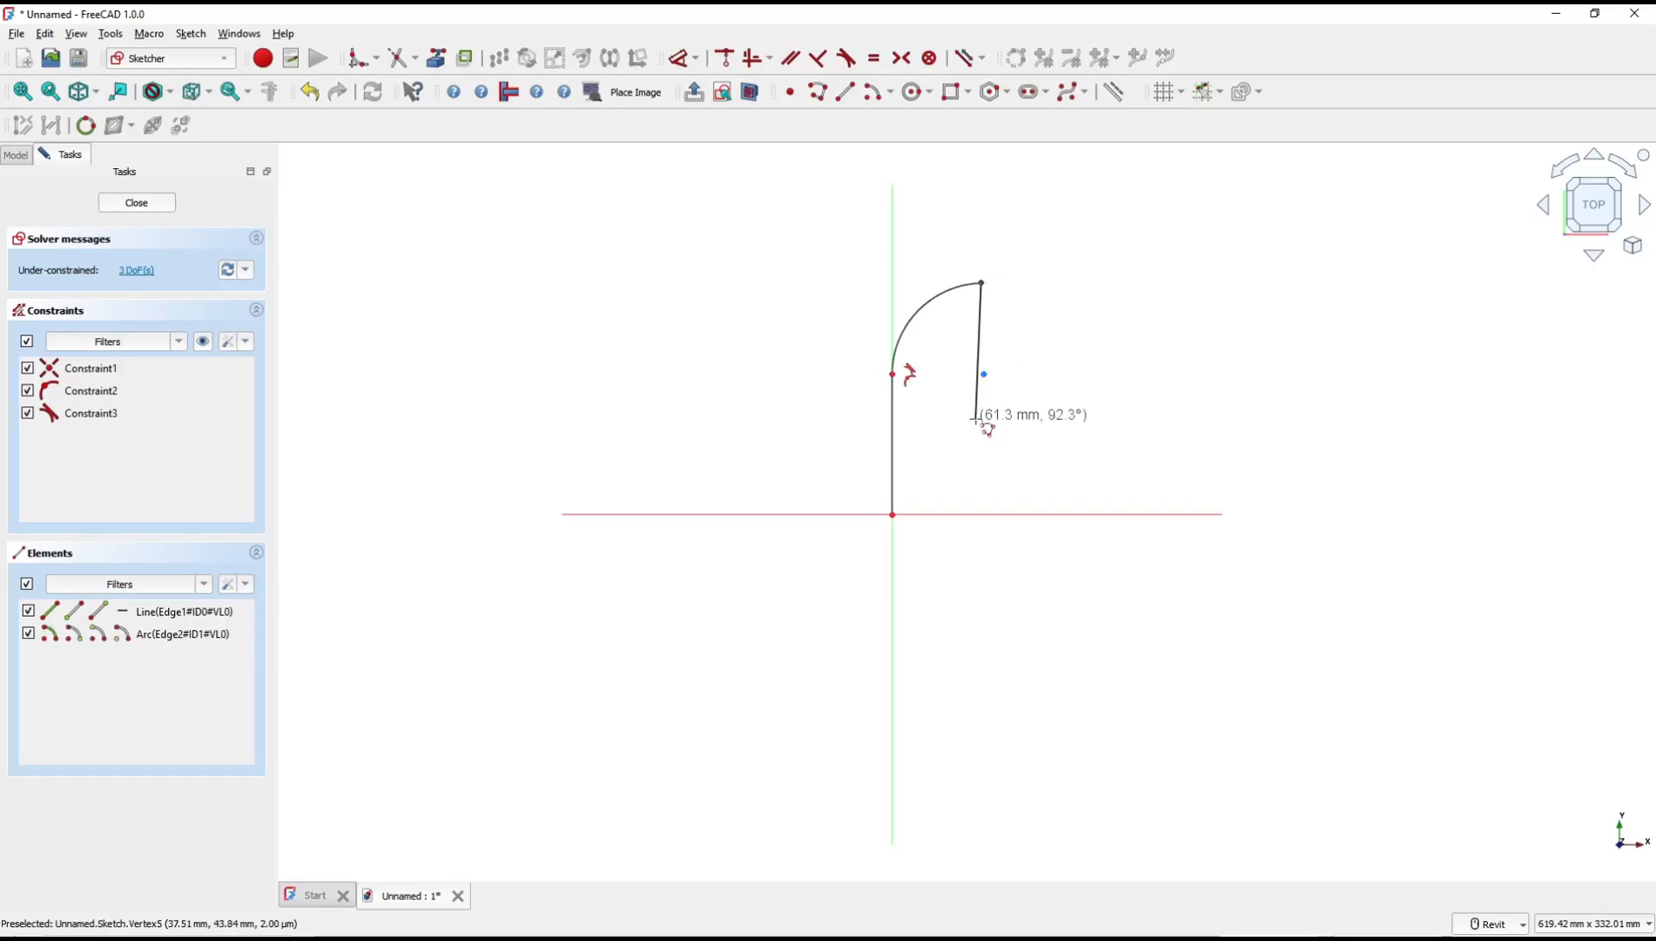
pyautogui.click(1158, 279)
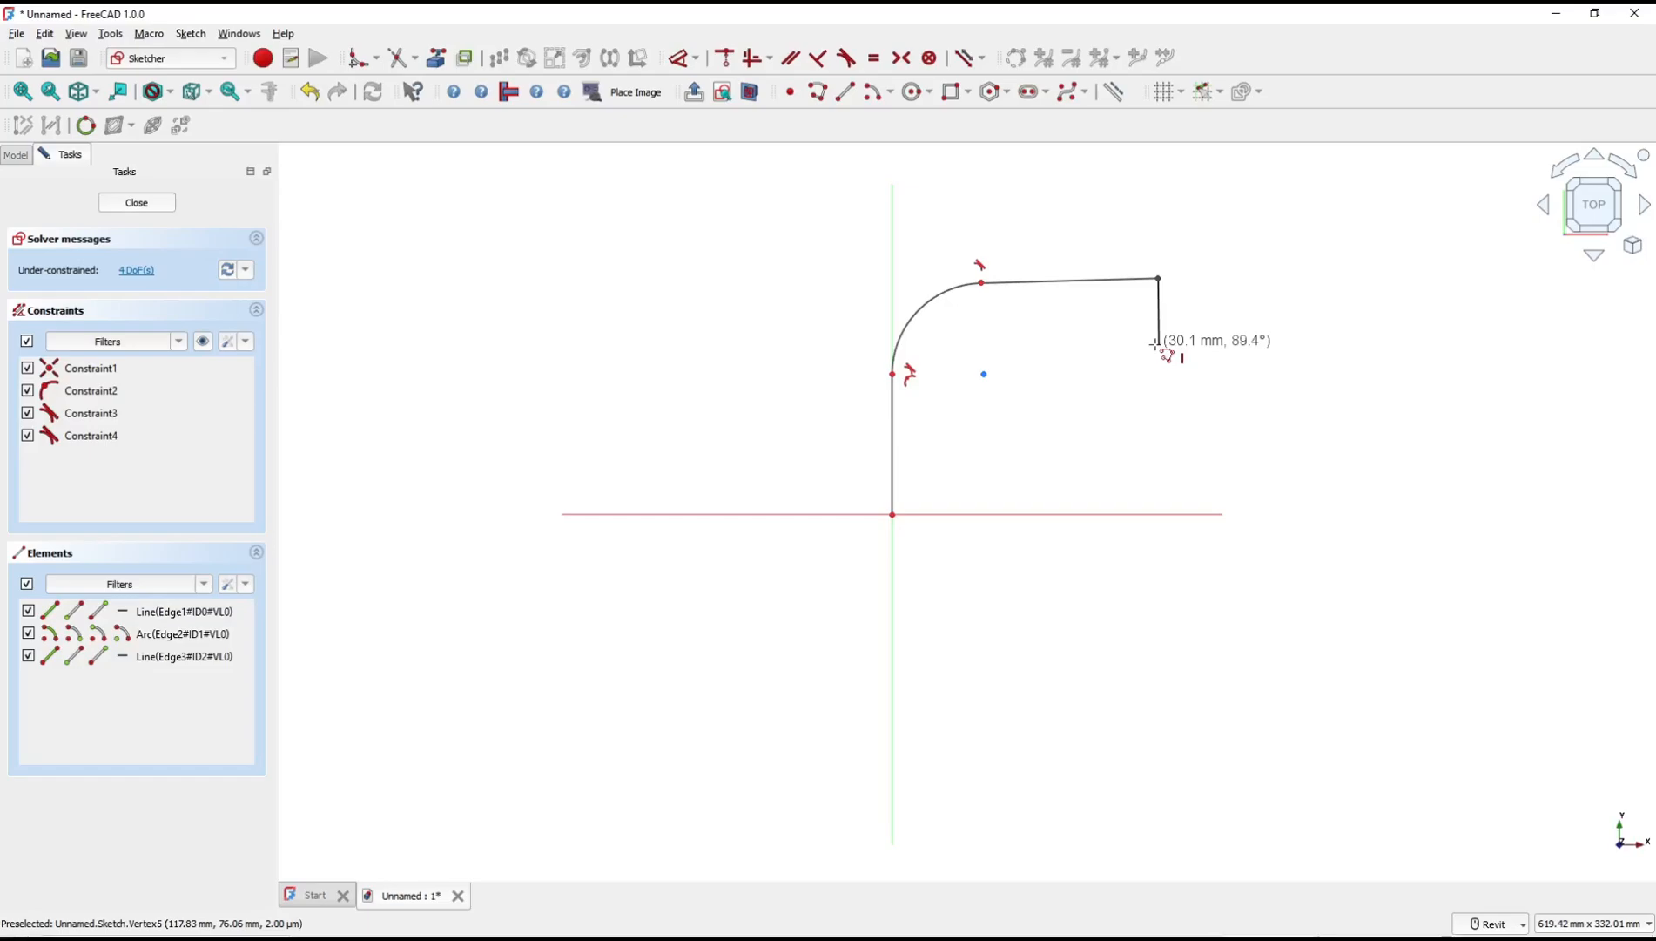
# Continue the polyline from the line's end with a clockwise tangent arc of about 32 mm radius.
pyautogui.press('m')
pyautogui.press('m')
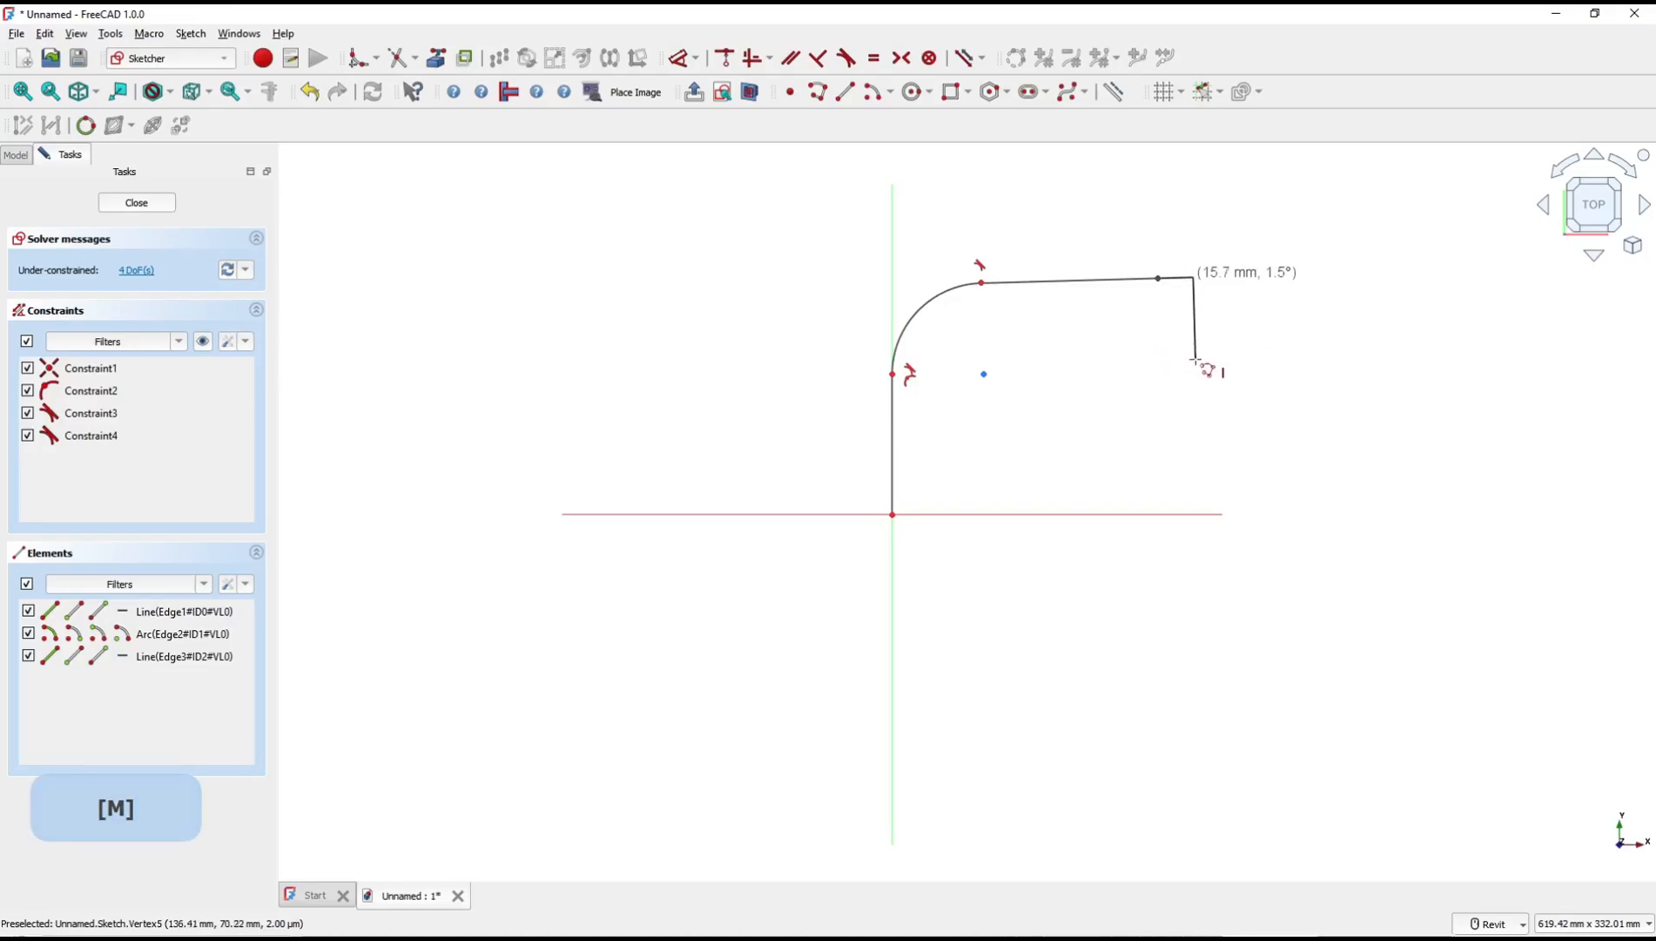
pyautogui.press('m')
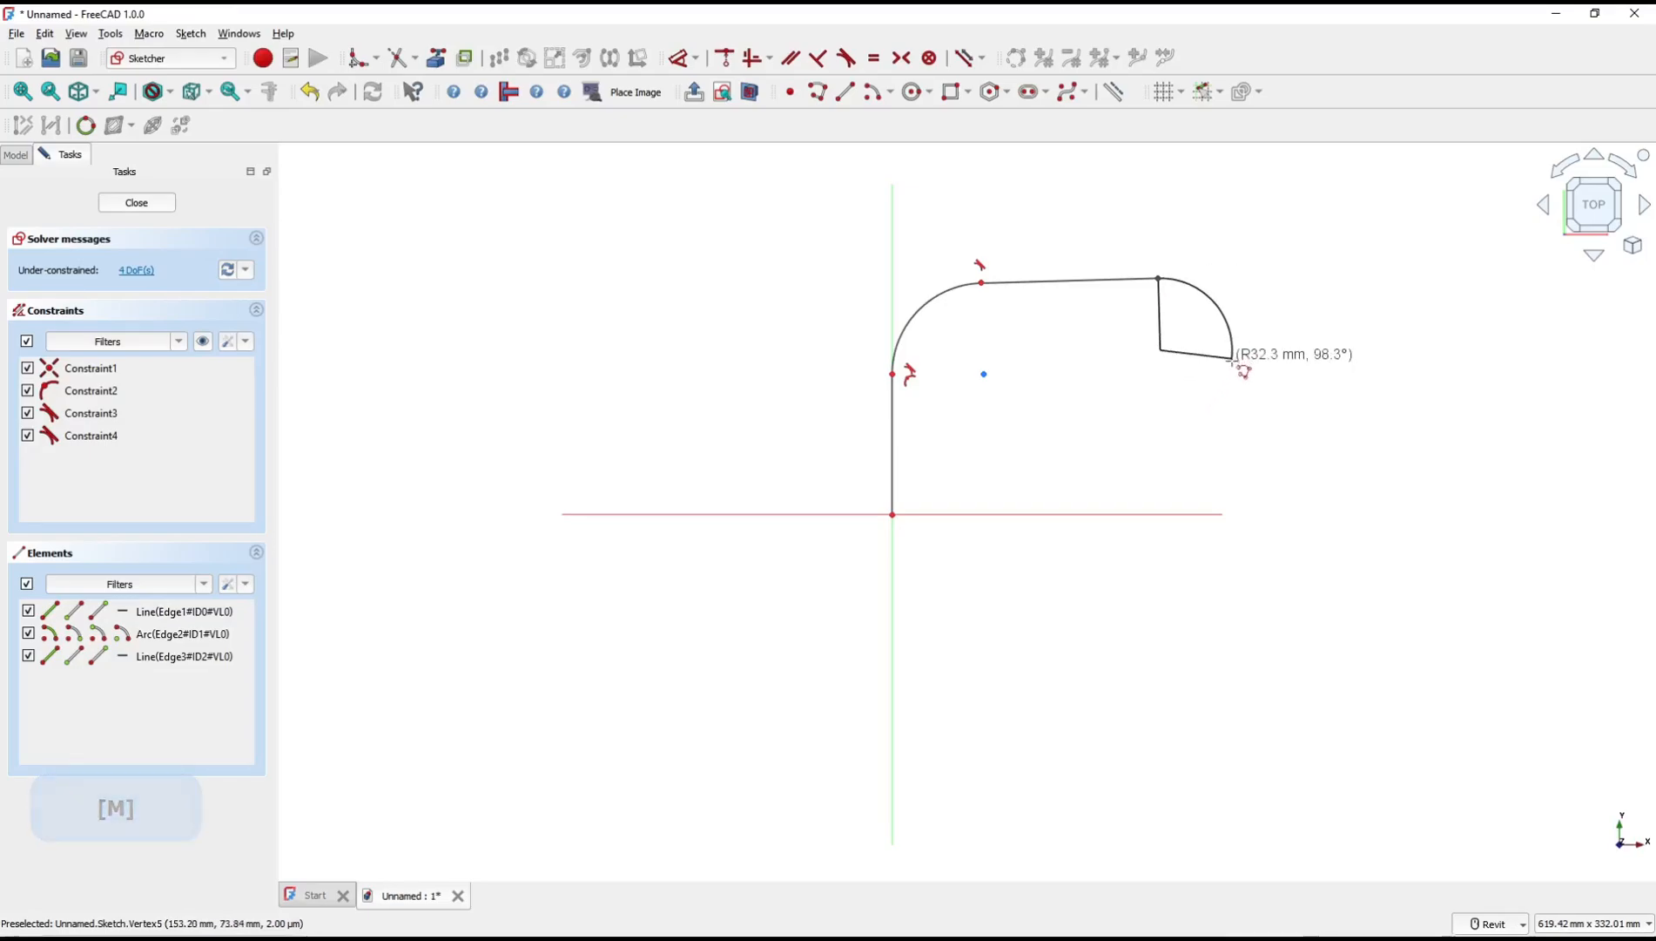
pyautogui.click(1232, 353)
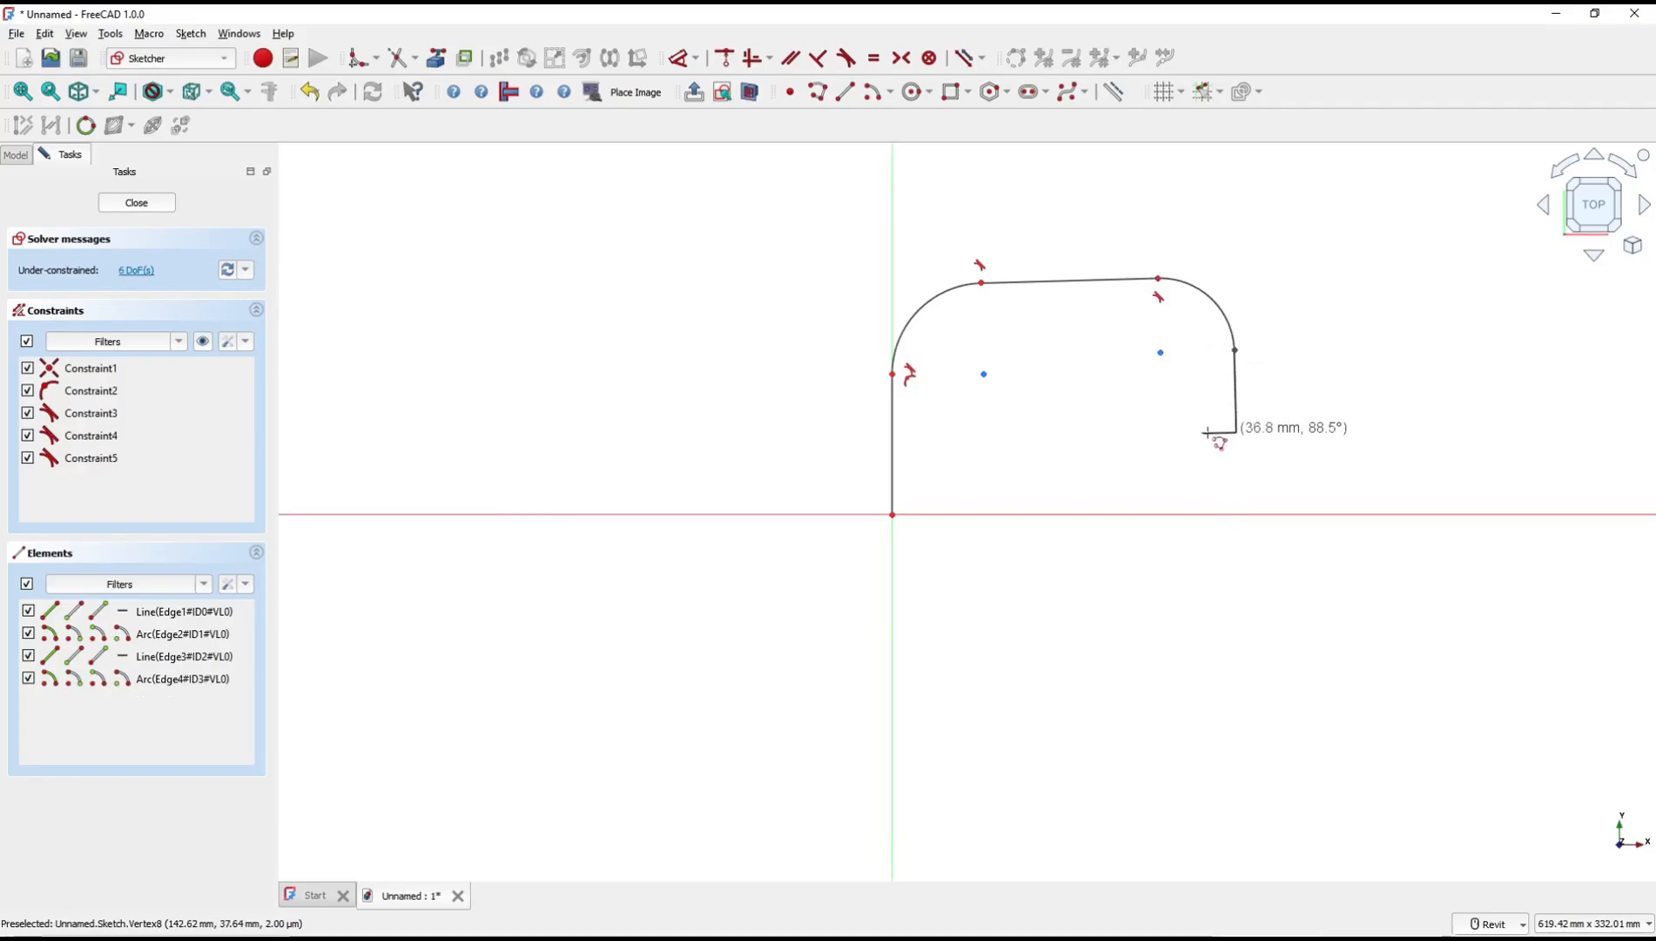
# End the polyline and delete all of its lines and arcs.
pyautogui.press('Escape')
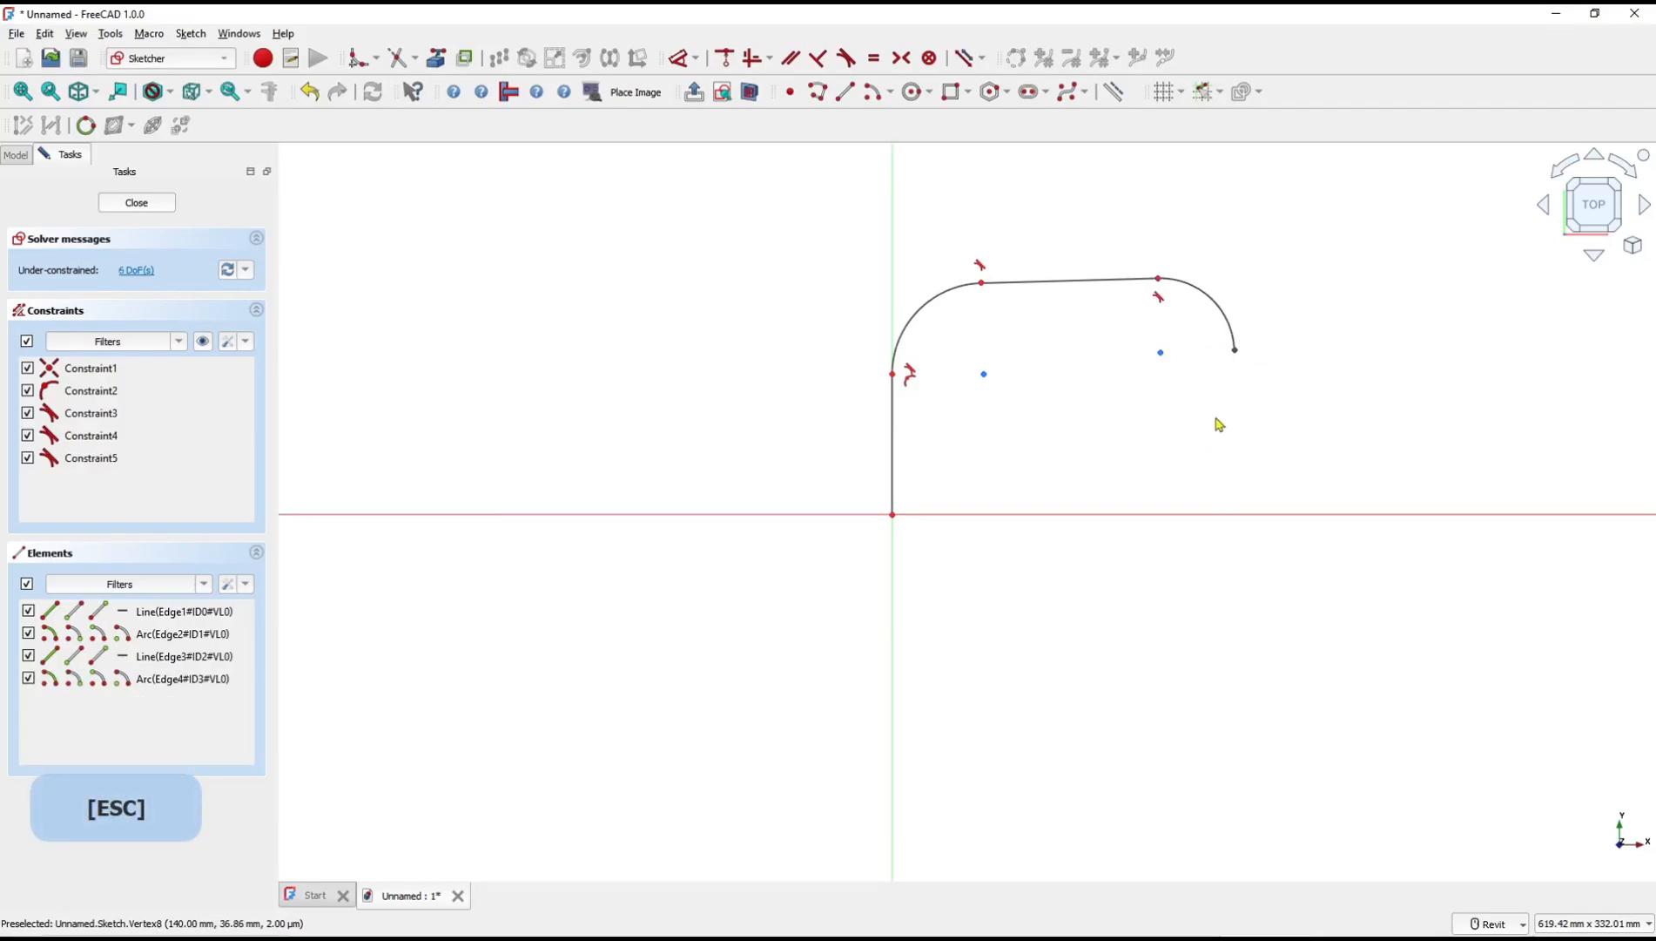
pyautogui.moveTo(1279, 243)
pyautogui.mouseDown()
pyautogui.moveTo(894, 555)
pyautogui.moveTo(836, 570)
pyautogui.mouseUp()
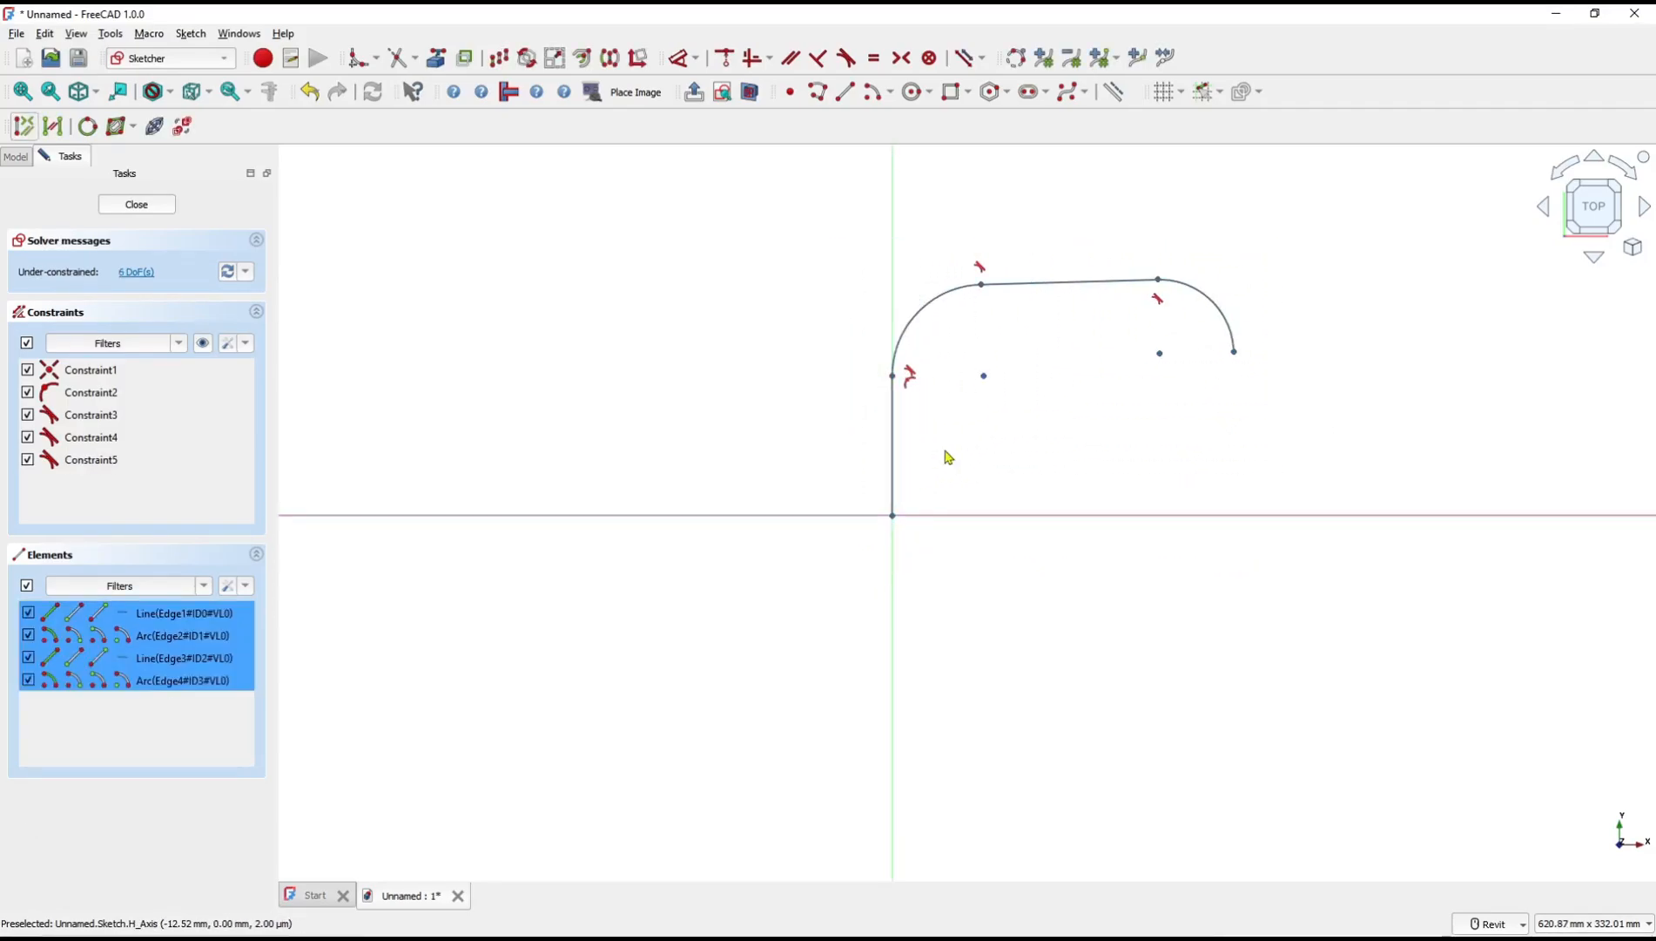
pyautogui.press('Delete')
# Start a new polyline at the origin with a segment about 72 mm long up the vertical axis.
pyautogui.press('g')
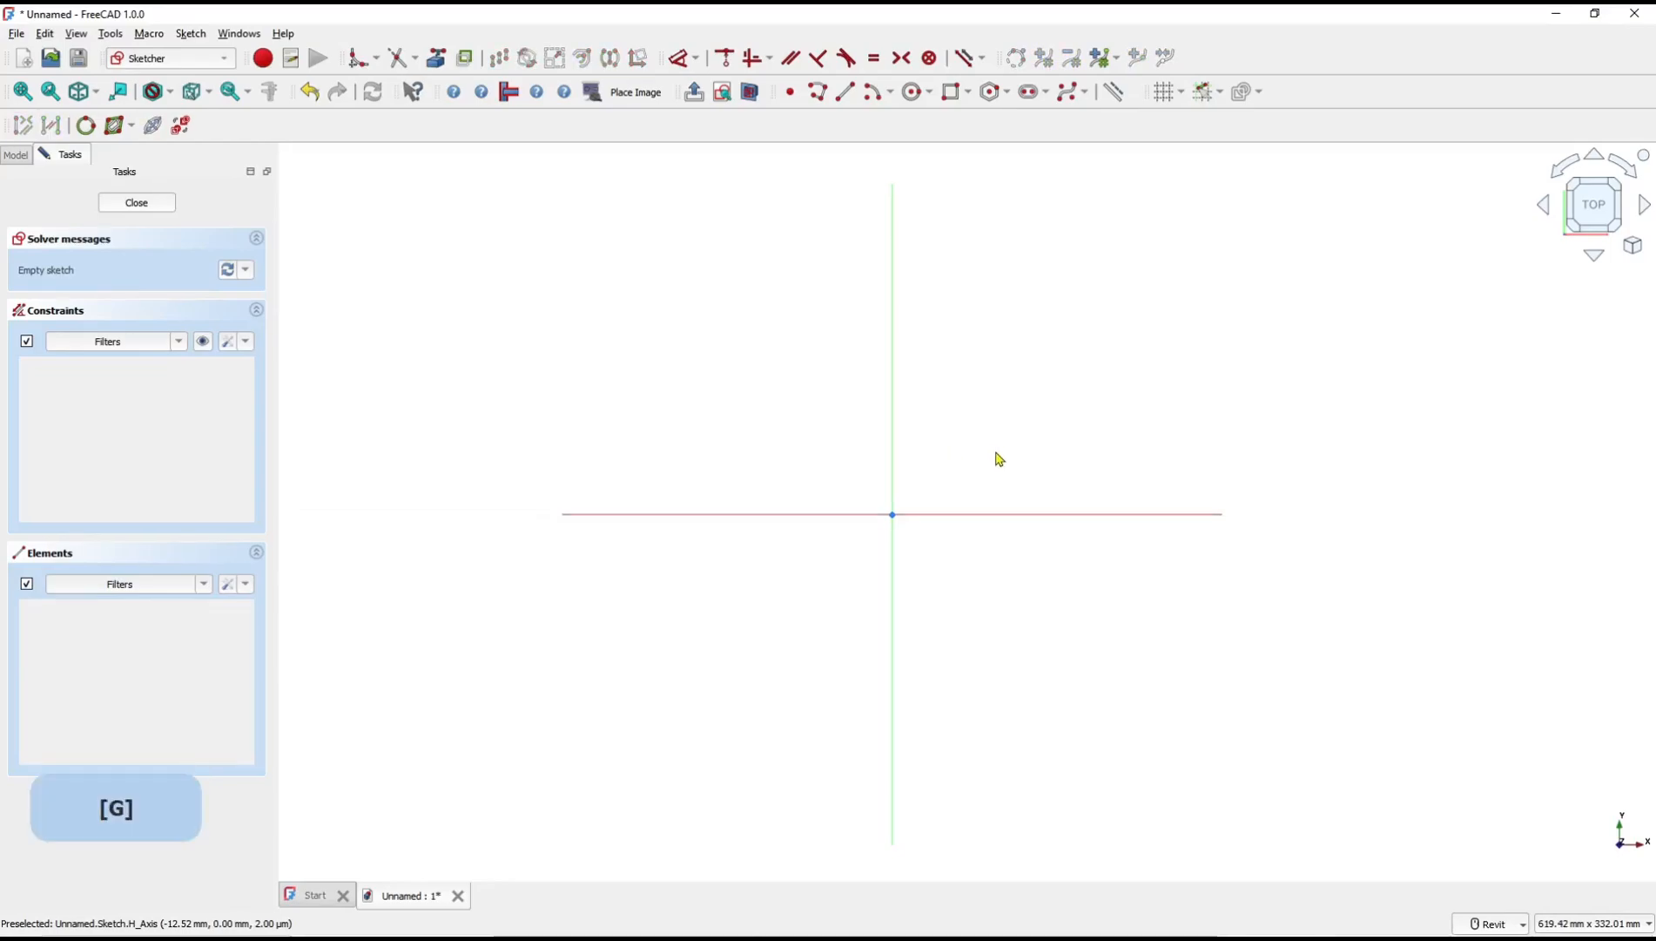
pyautogui.press('m')
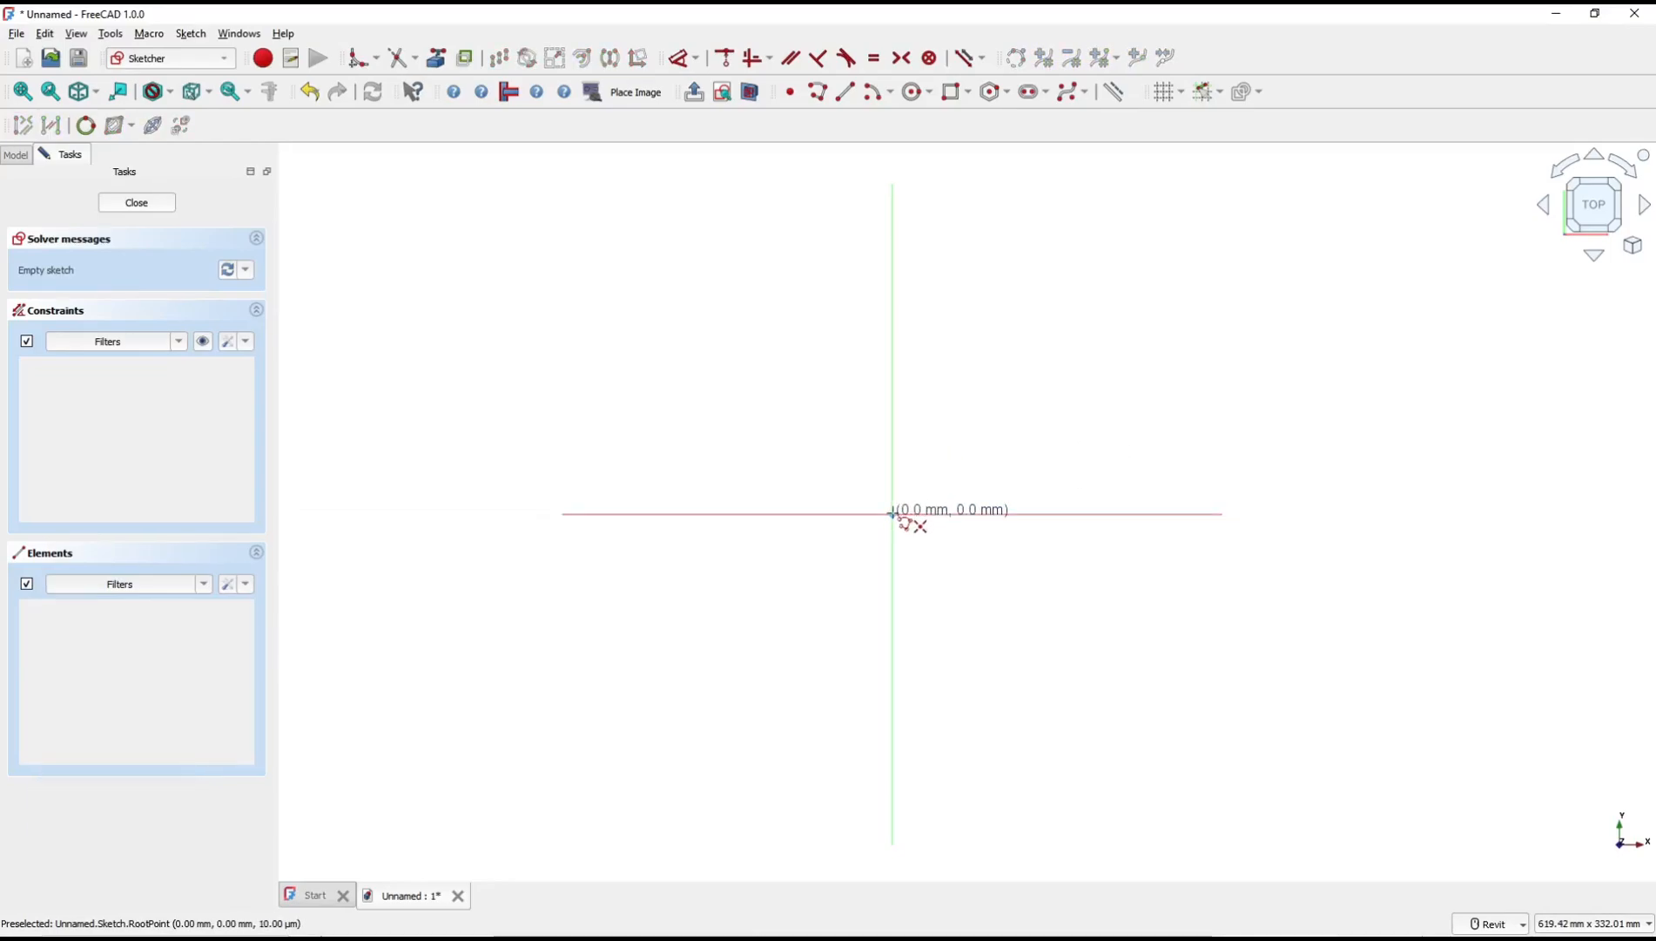
pyautogui.click(893, 513)
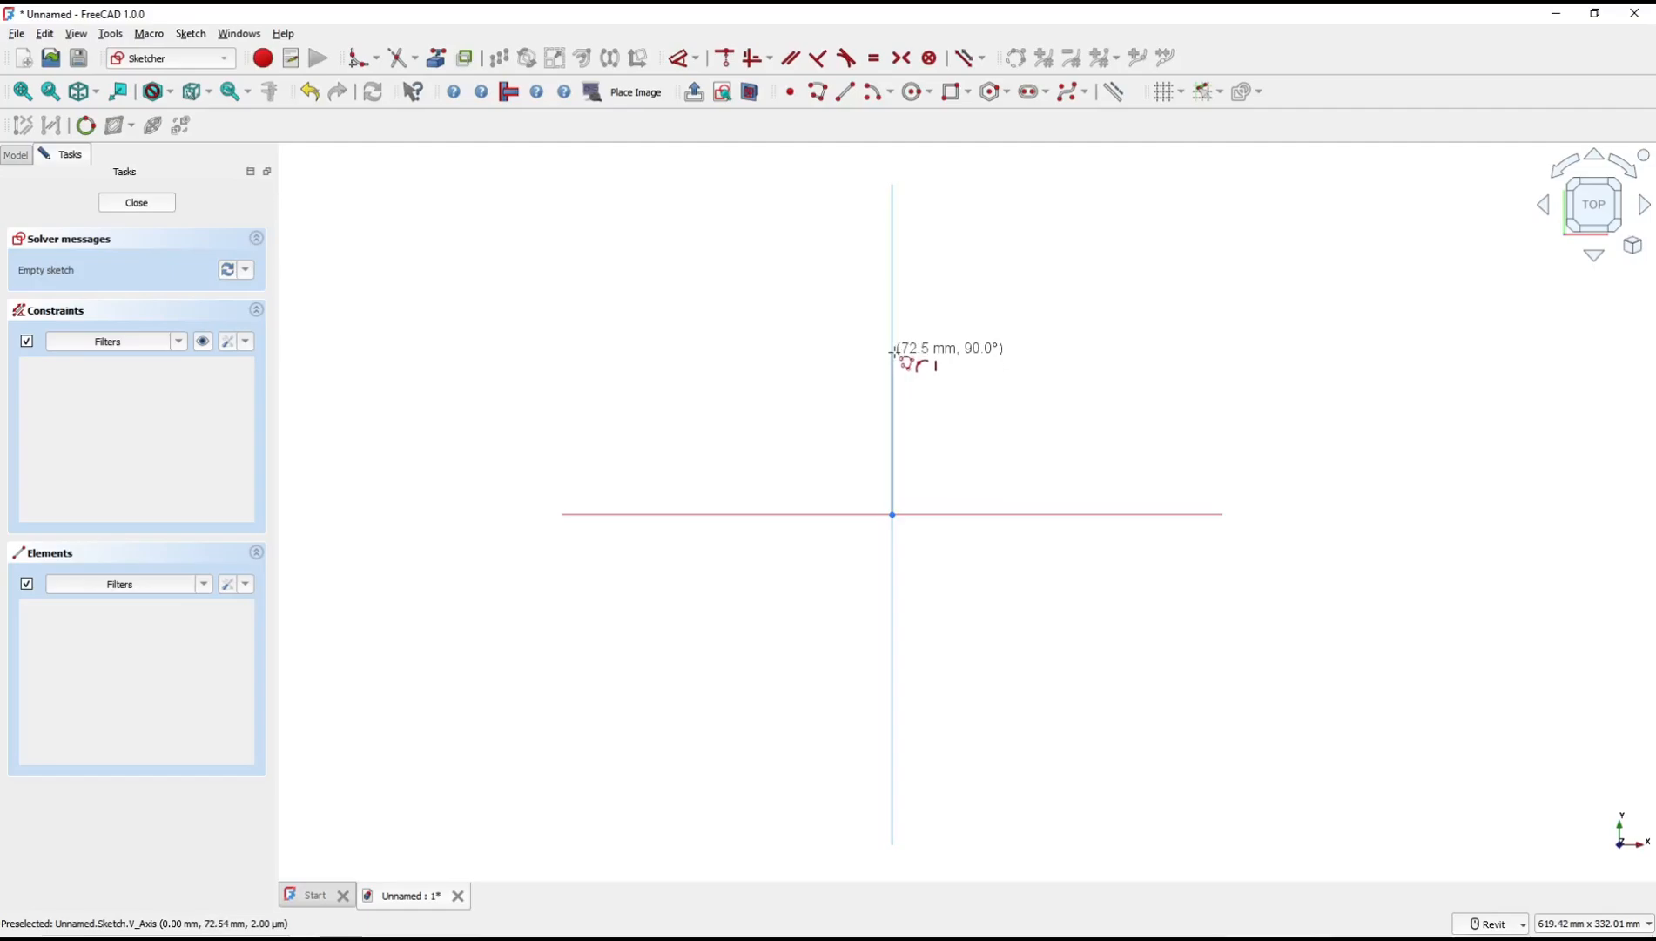
pyautogui.click(892, 354)
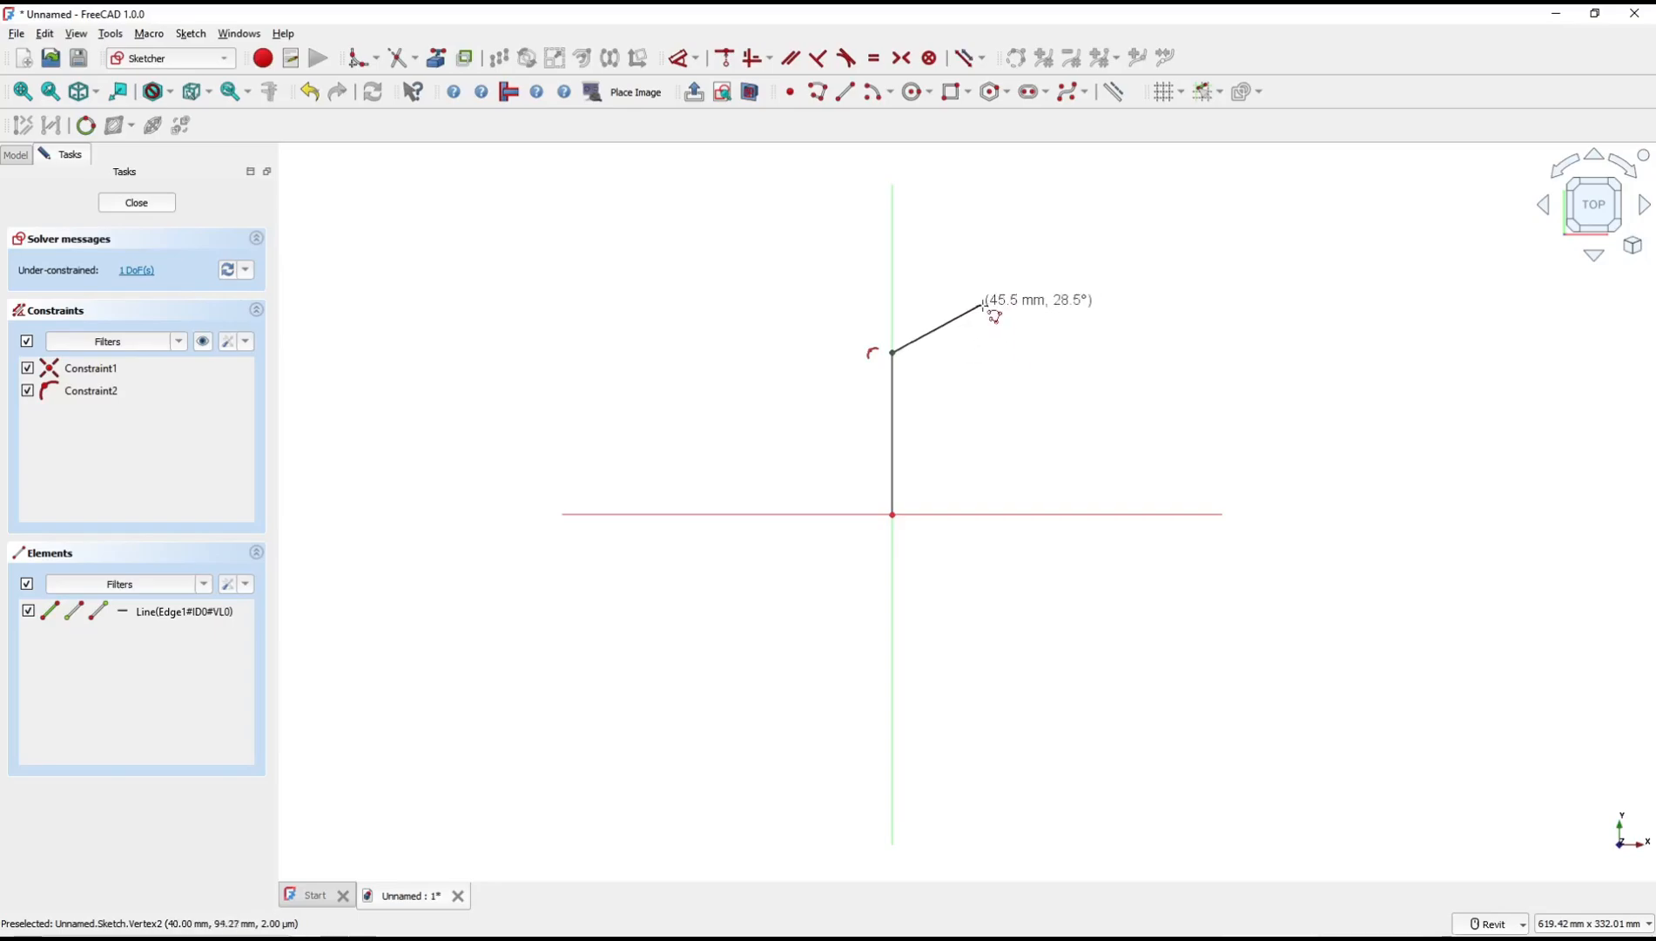
# Add a 180° arc of about 12 mm radius perpendicular to the vertical segment, bulging away to its right and ending on the vertical axis.
pyautogui.press('m')
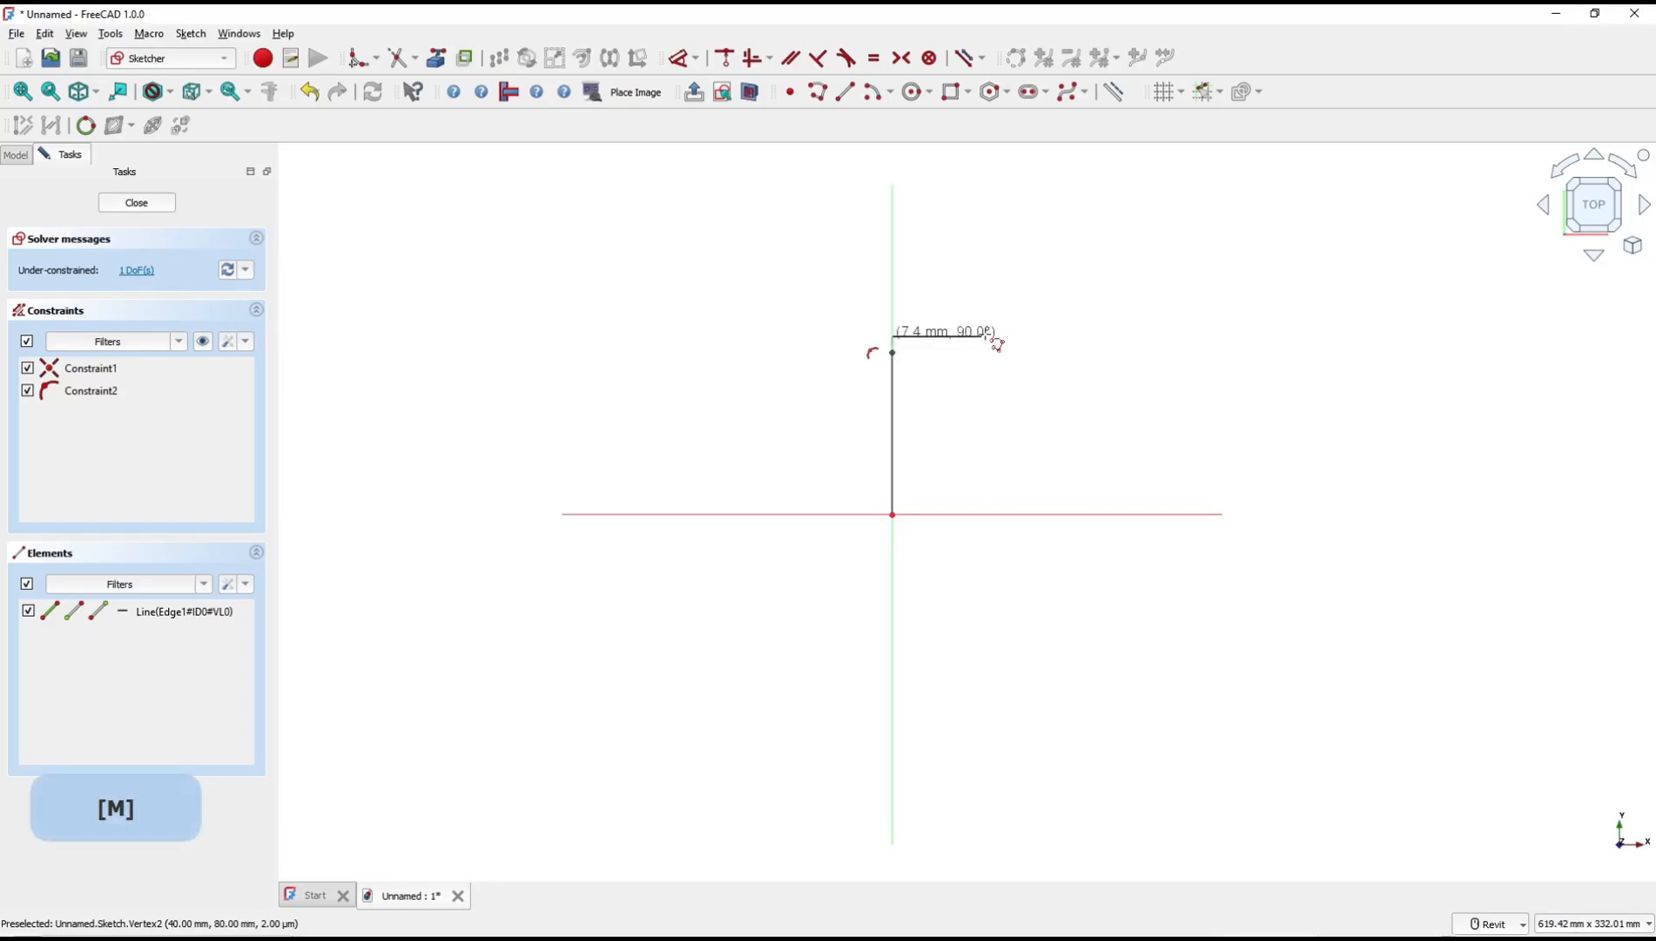
pyautogui.press('m')
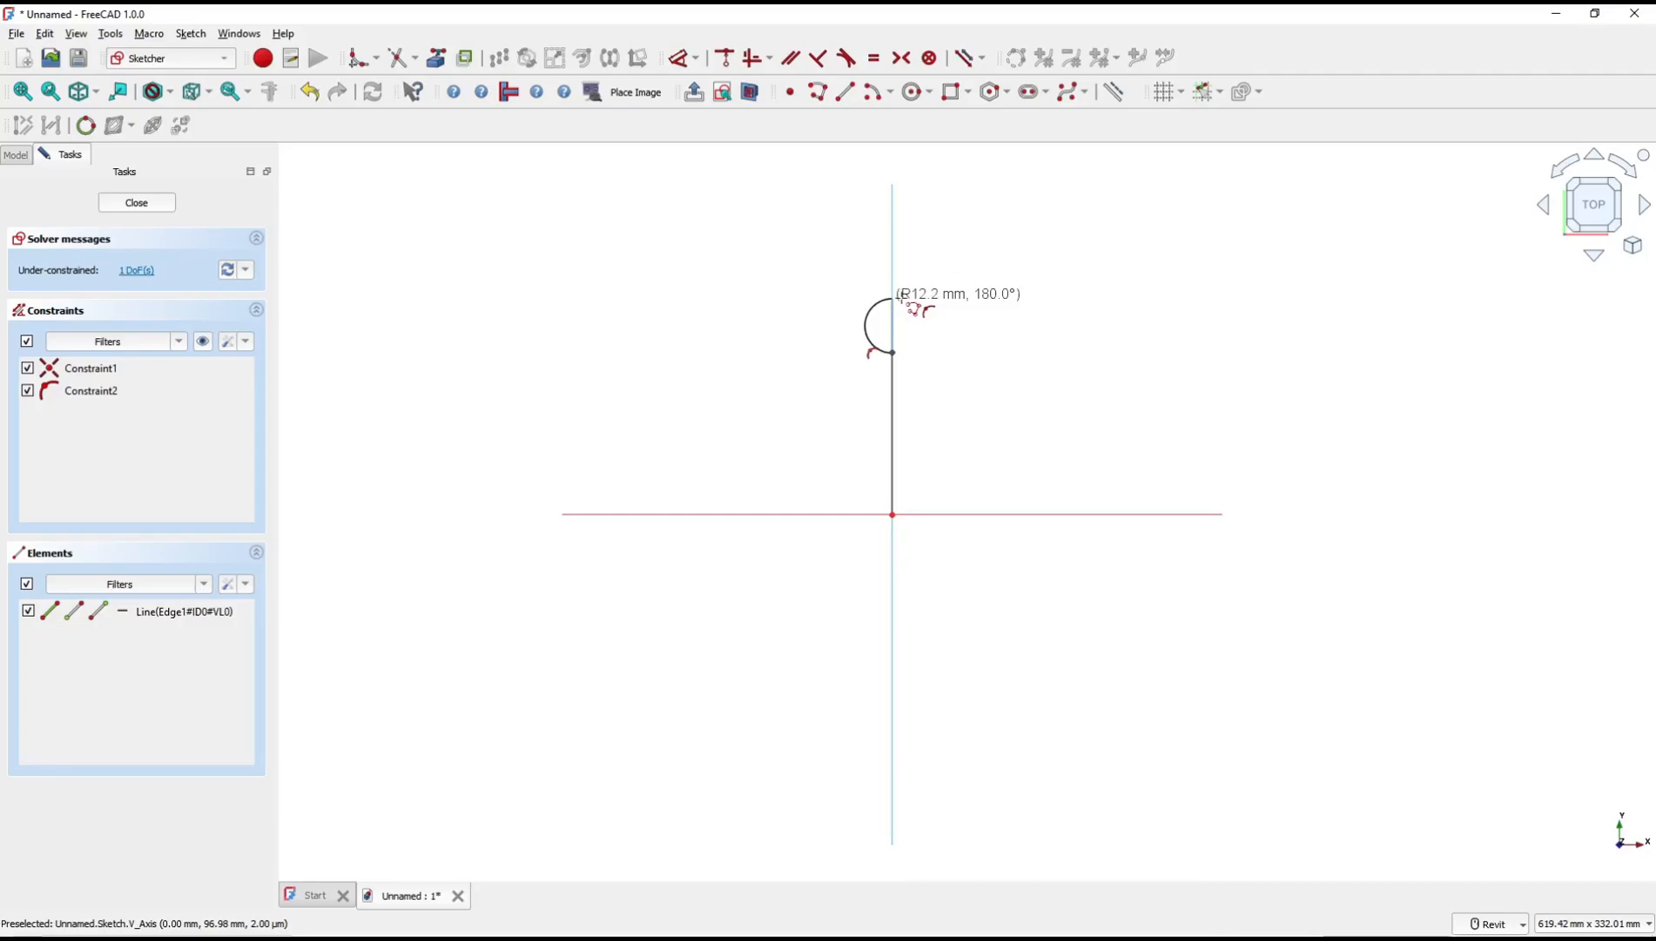
pyautogui.press('m')
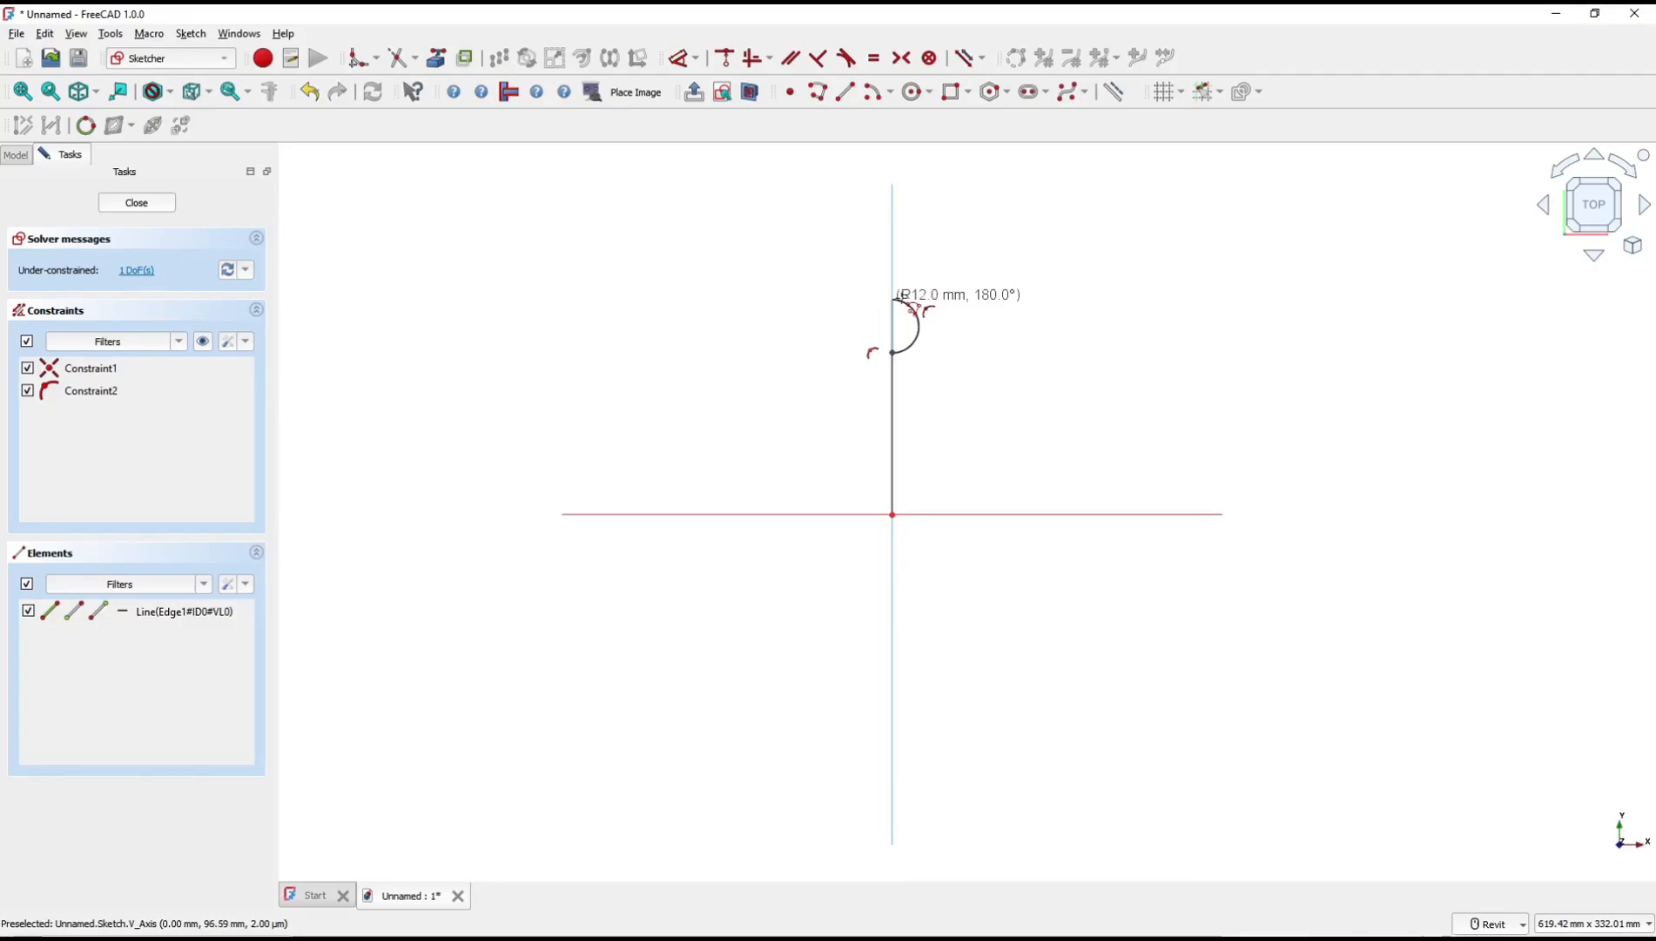
pyautogui.click(893, 299)
pyautogui.press('Escape')
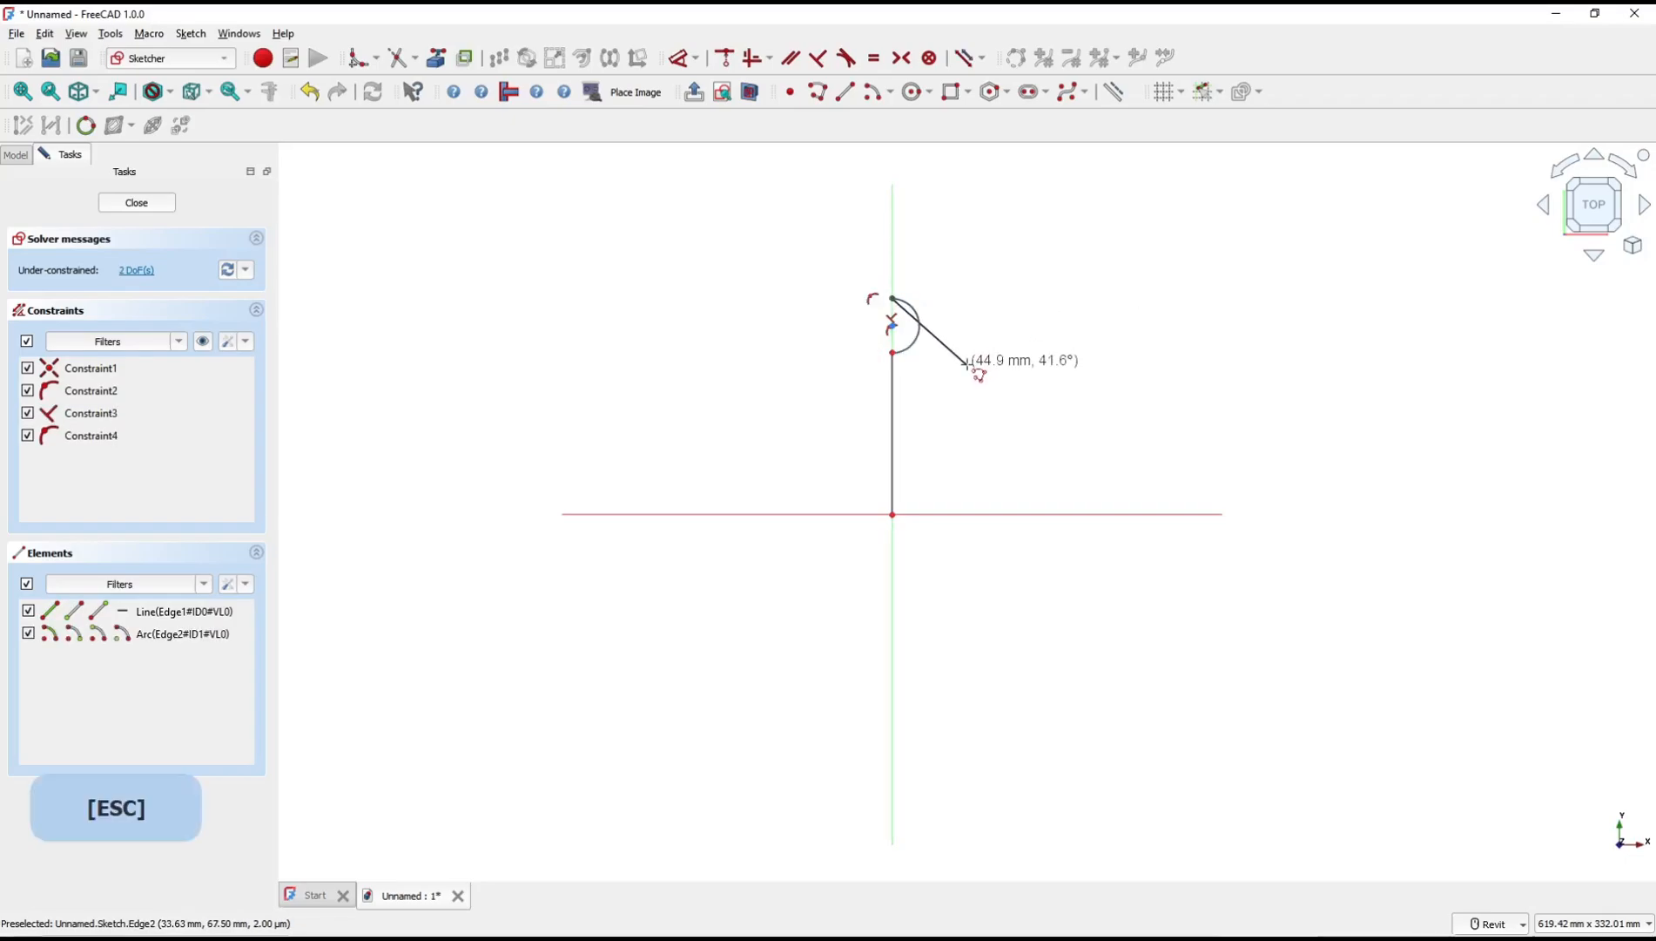
# Draw a closed rectangular polyline about 72 mm wide and 53 mm high, to the right of the vertical axis.
pyautogui.click(1038, 496)
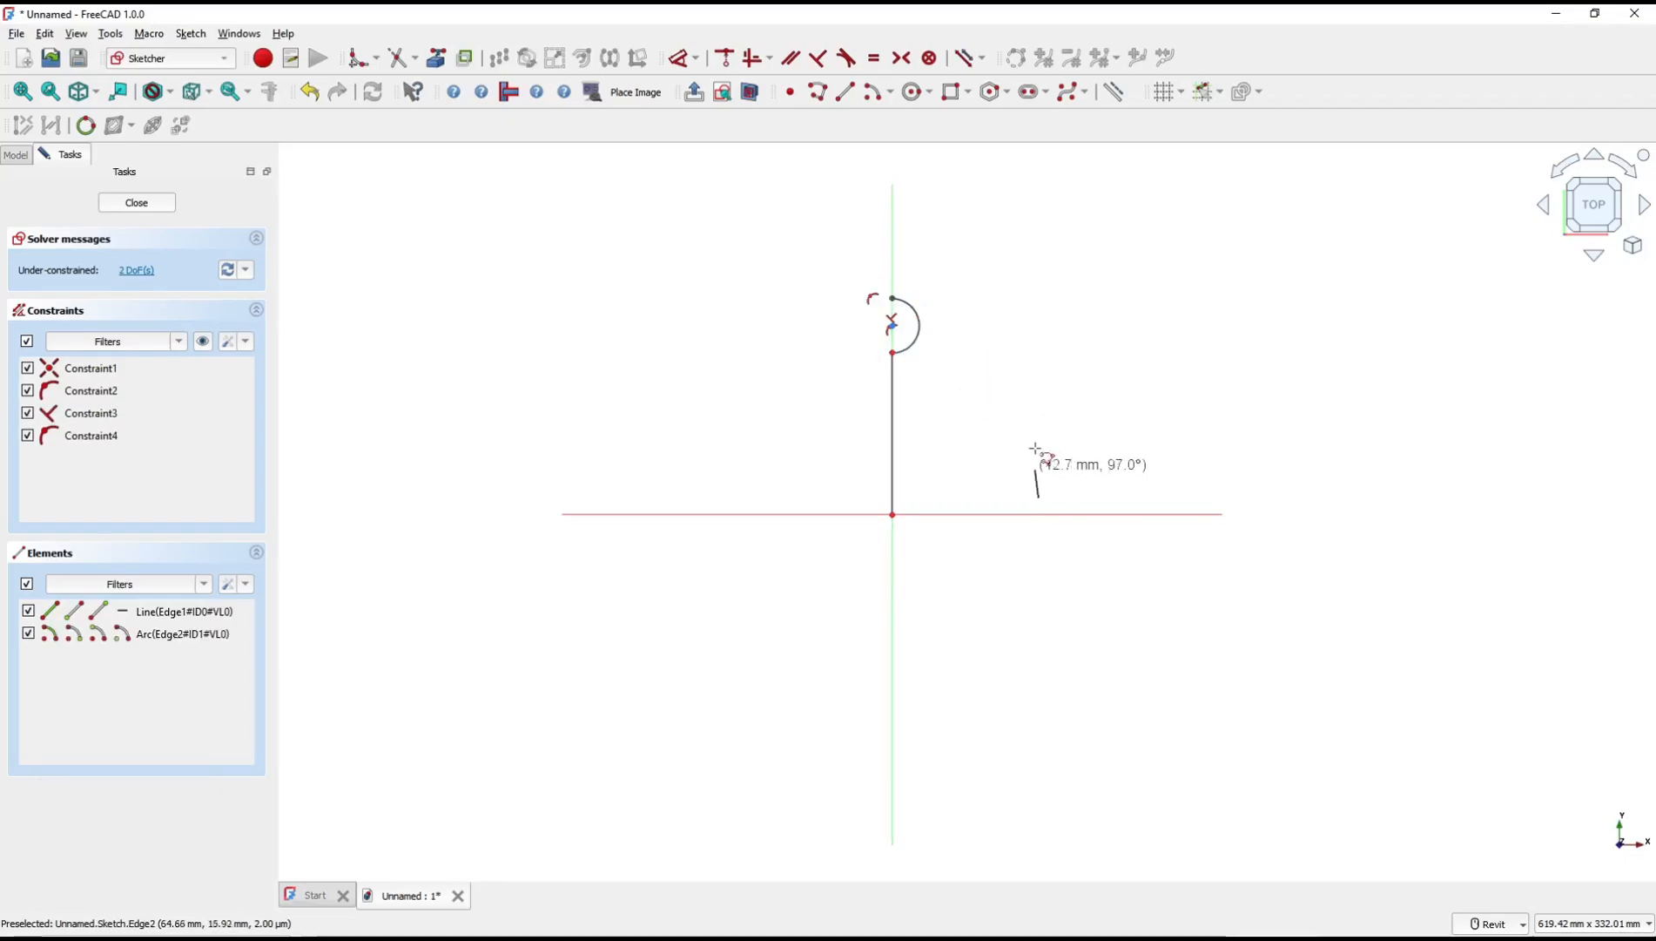
pyautogui.click(1039, 381)
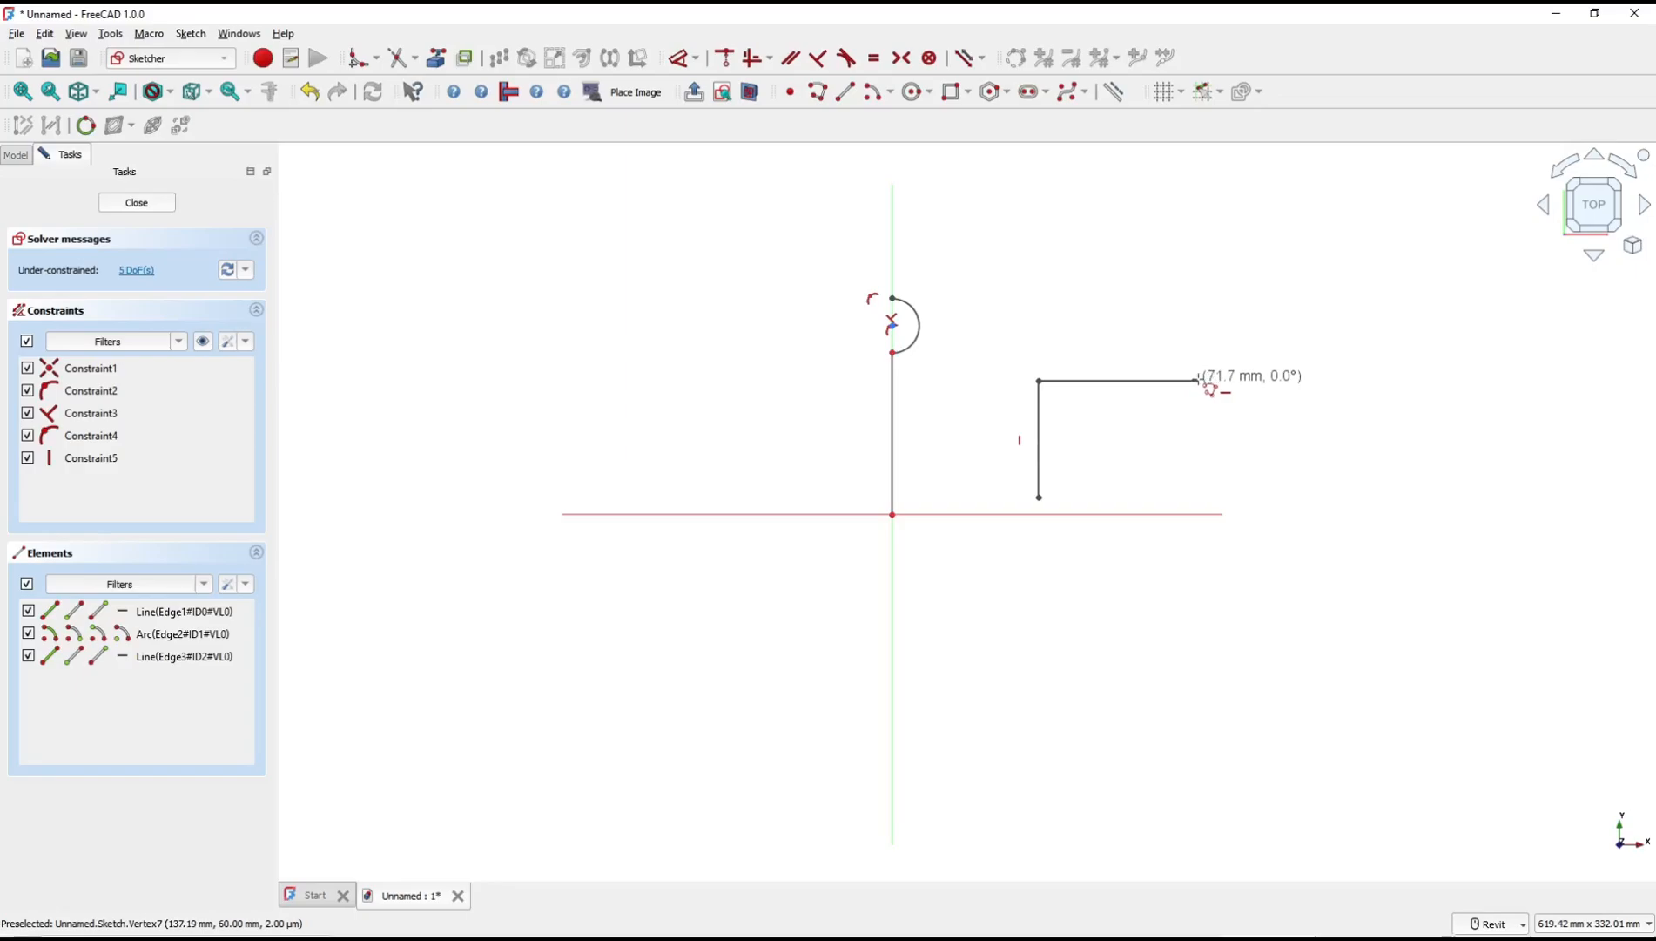
pyautogui.click(1199, 380)
pyautogui.click(1199, 497)
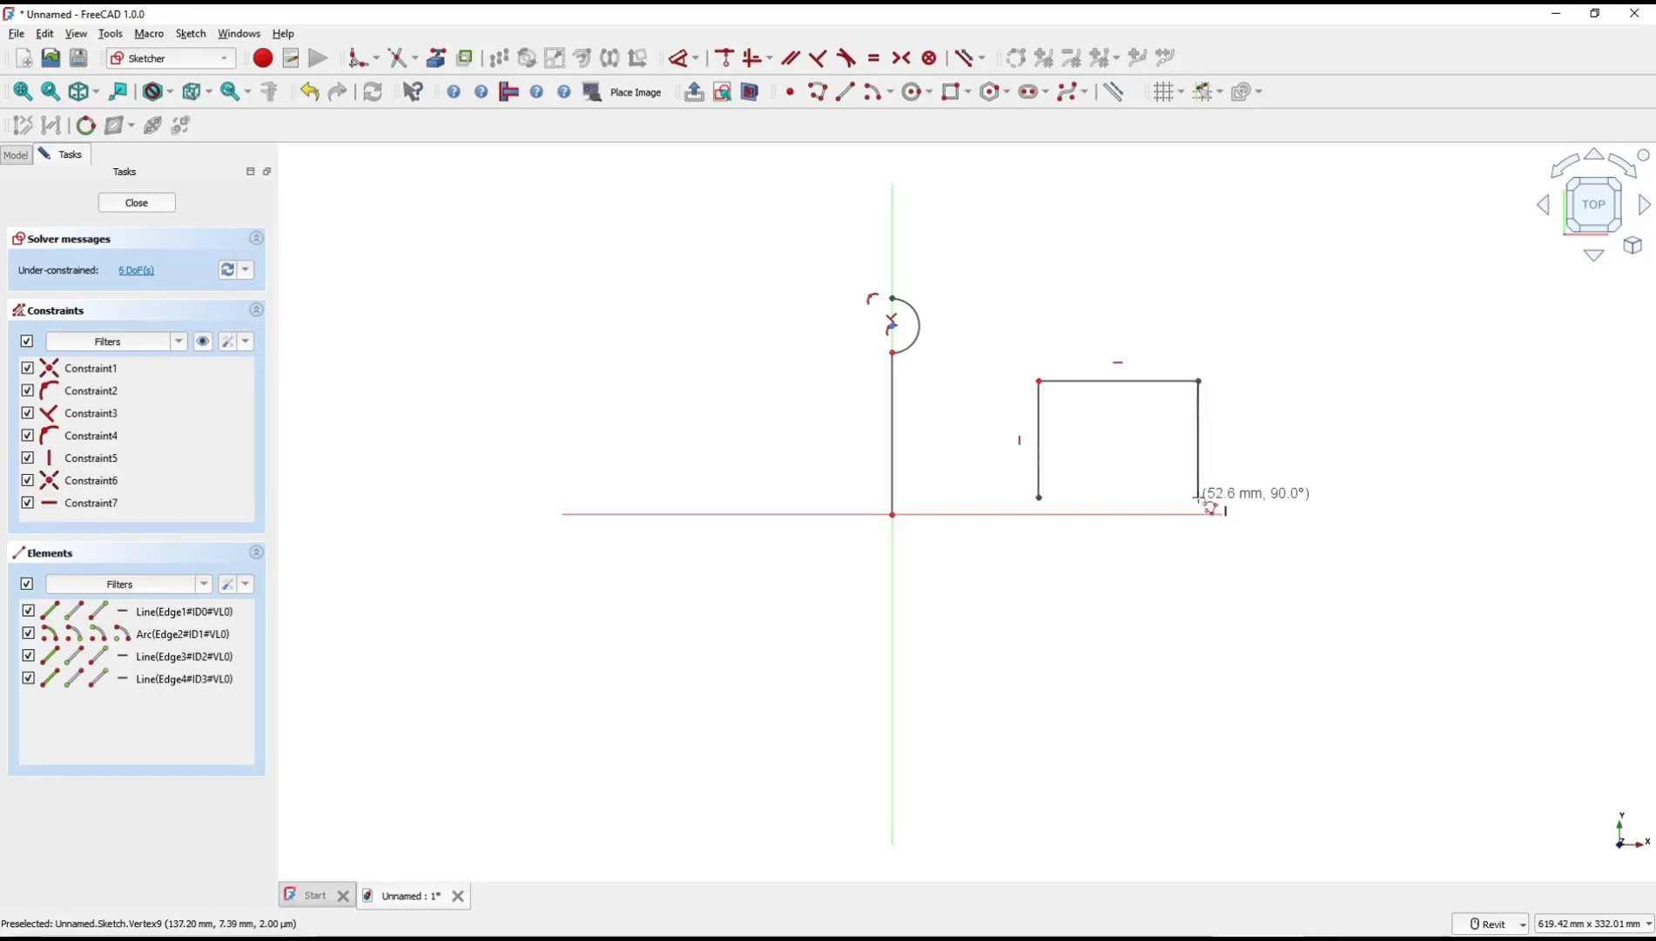
pyautogui.click(1038, 497)
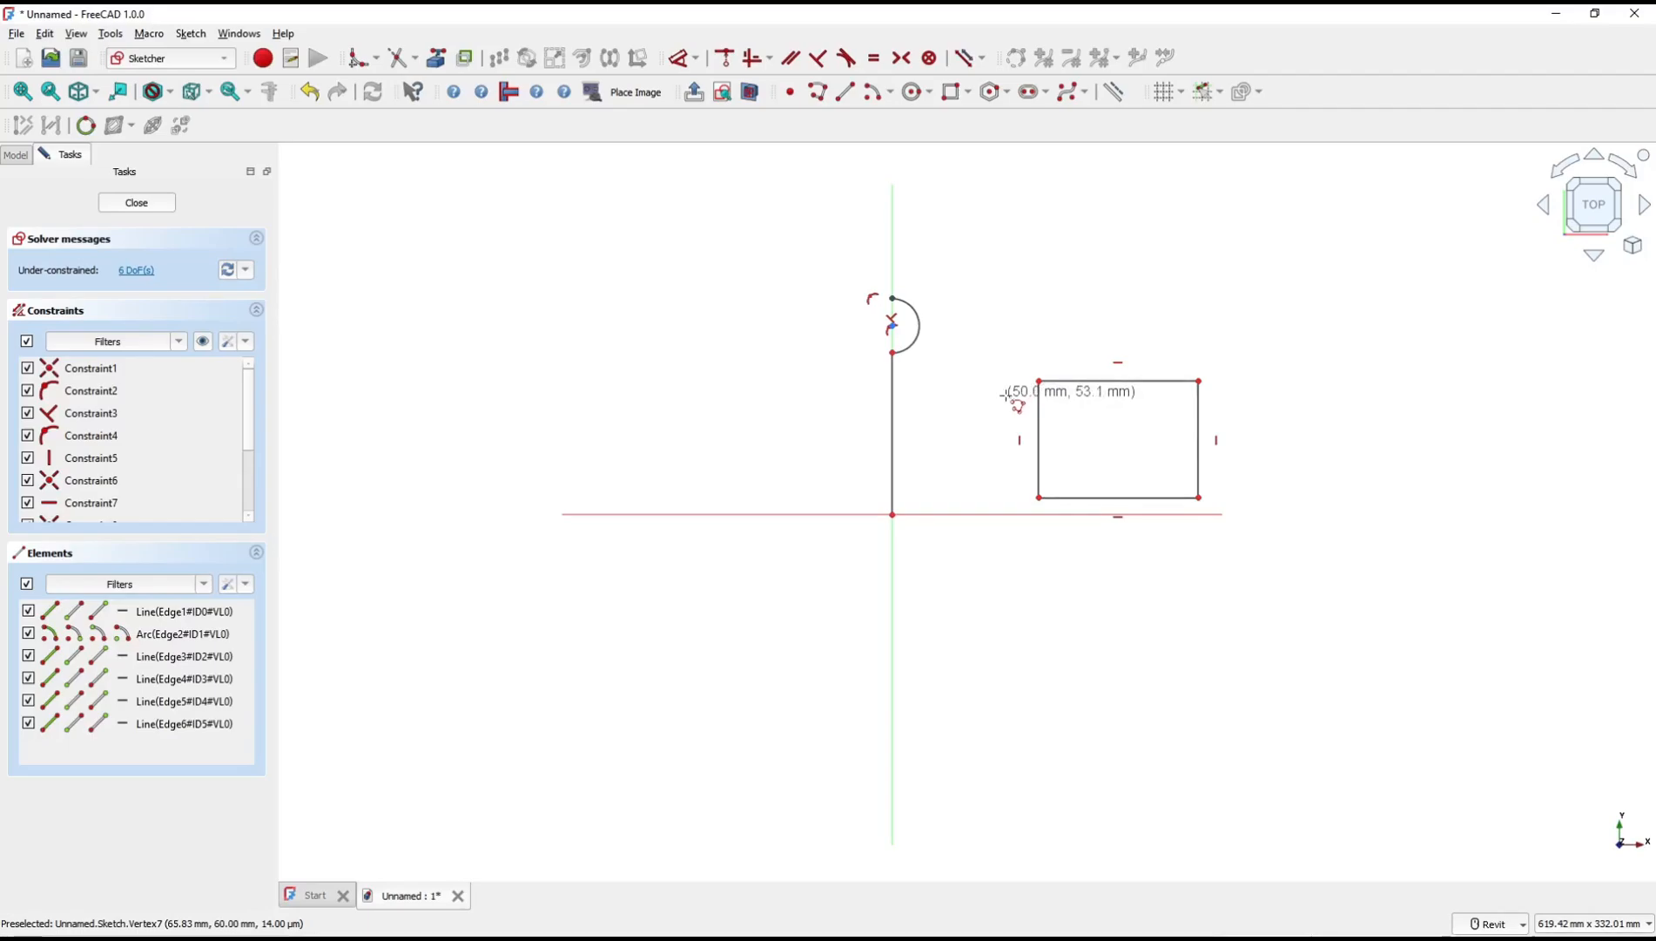
# Add an outward 180° polyline arc of about 26 mm radius joining the rectangle's two left corners.
pyautogui.click(1034, 493)
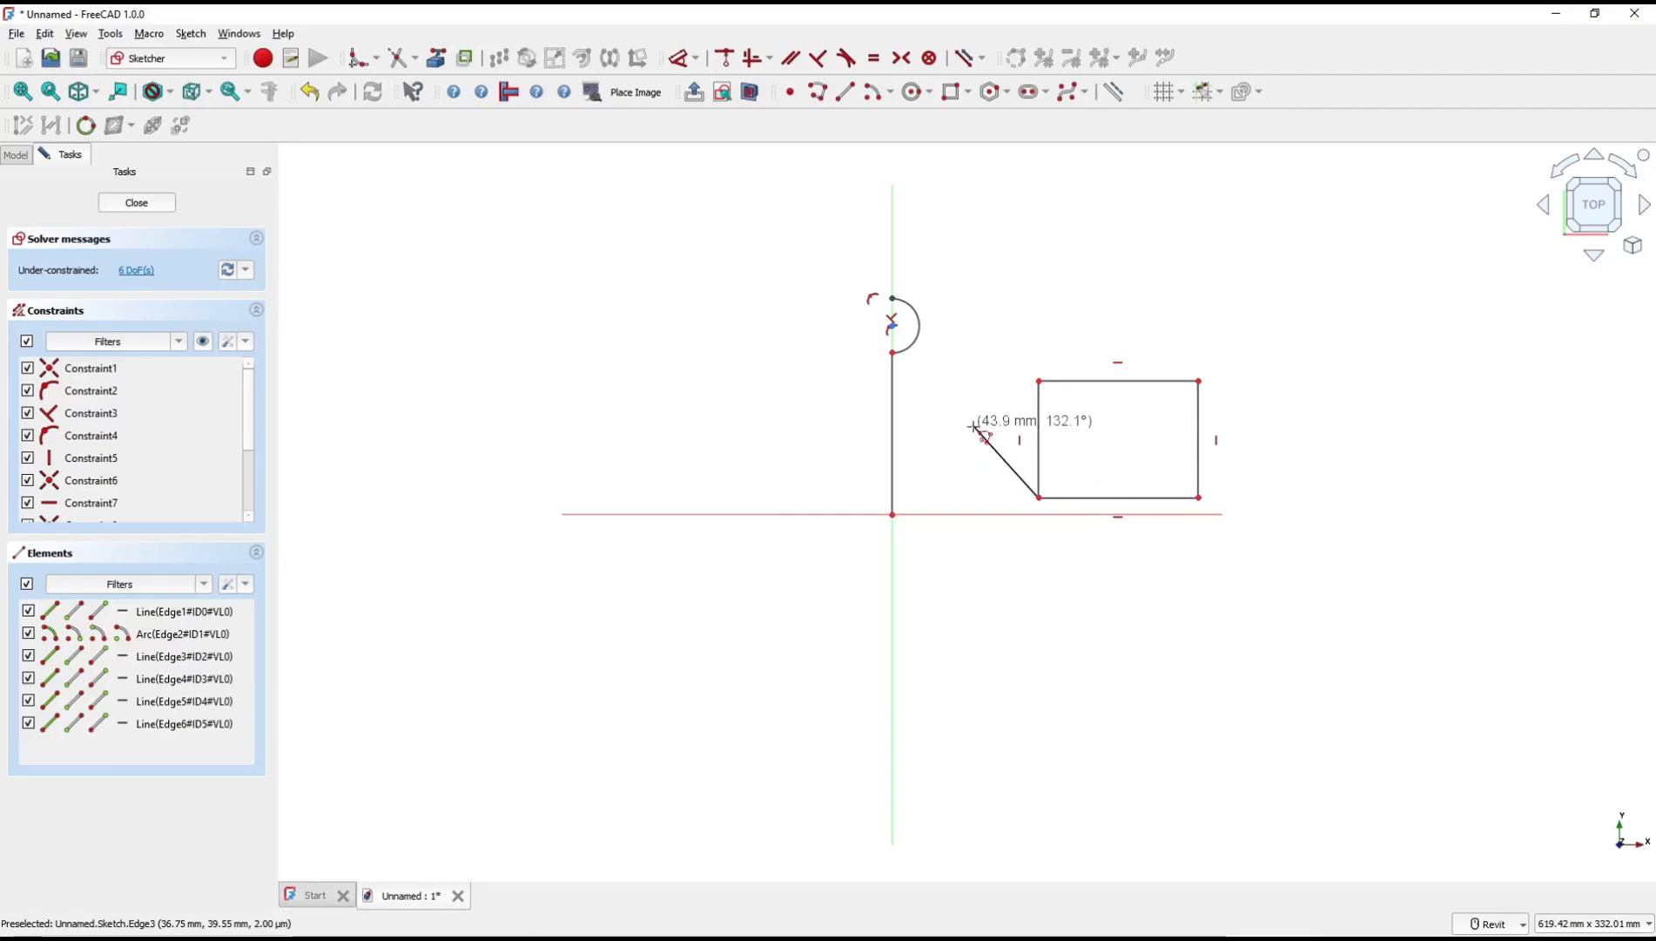
pyautogui.press('m')
pyautogui.press('m')
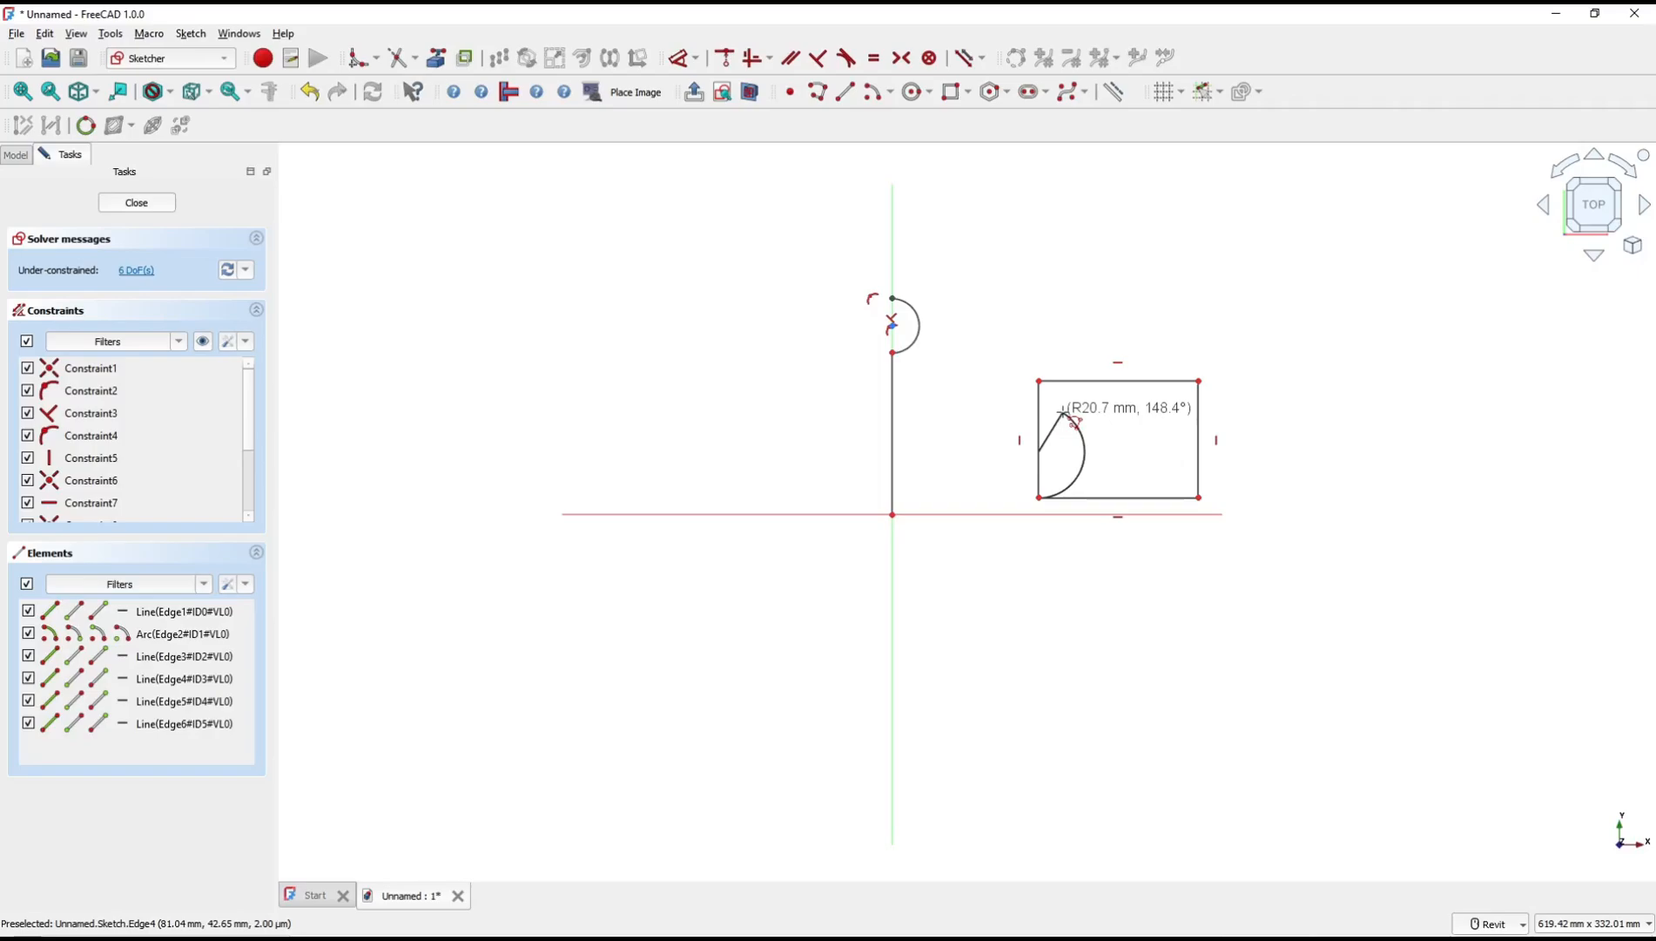
pyautogui.press('m')
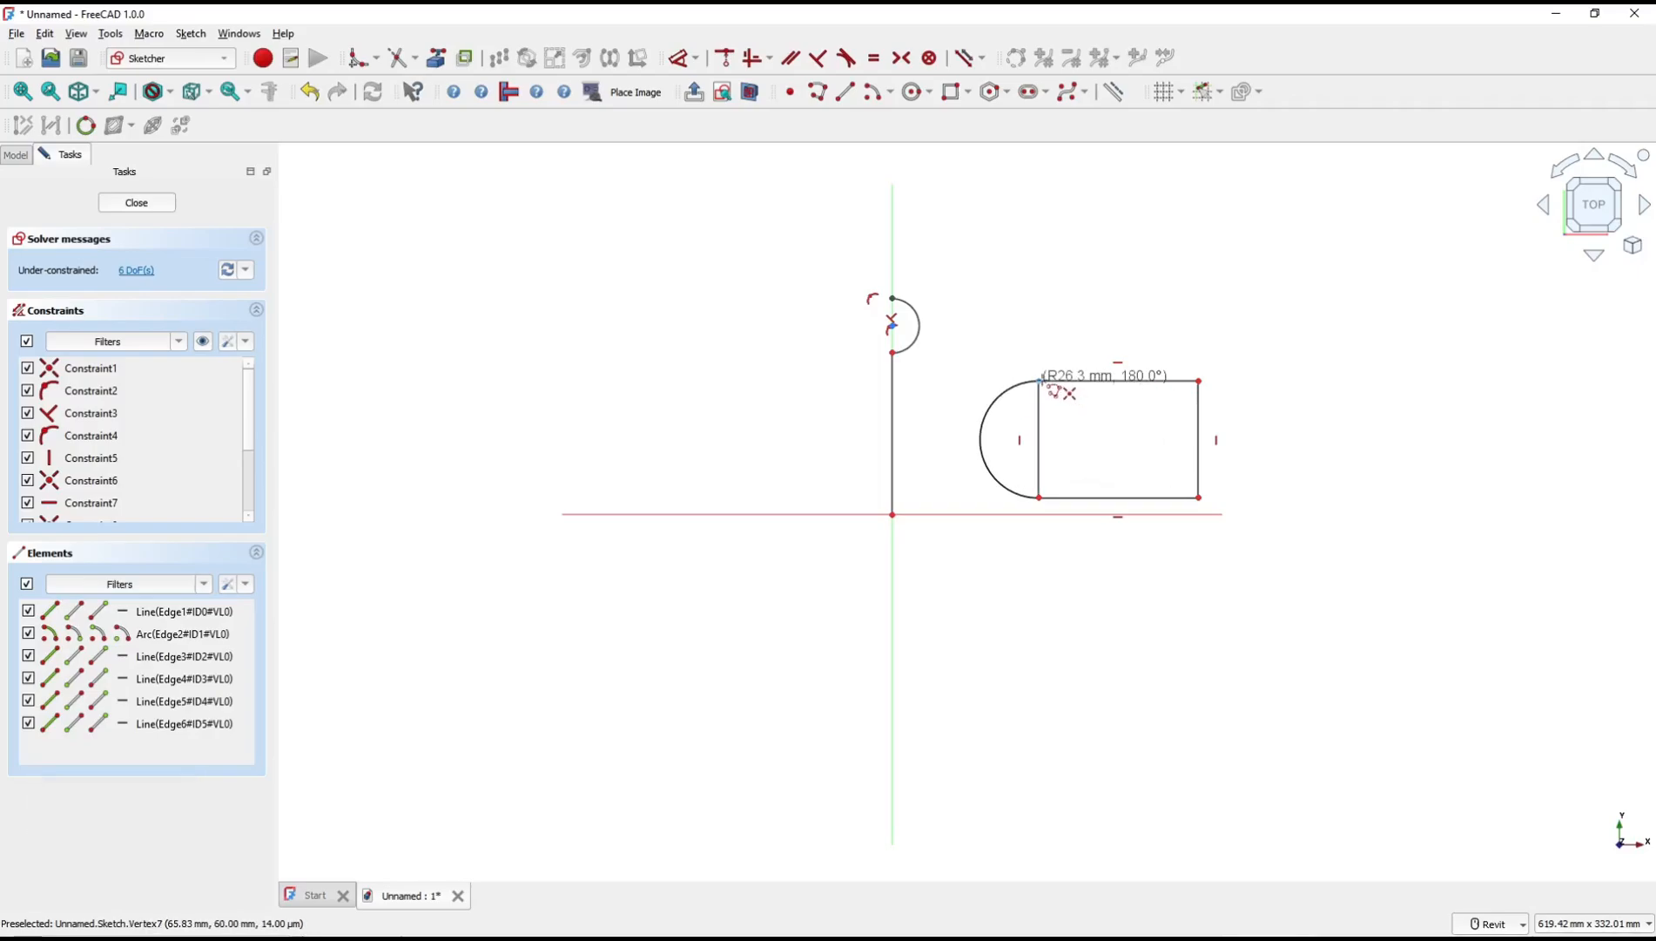
pyautogui.click(1041, 381)
pyautogui.press('Escape')
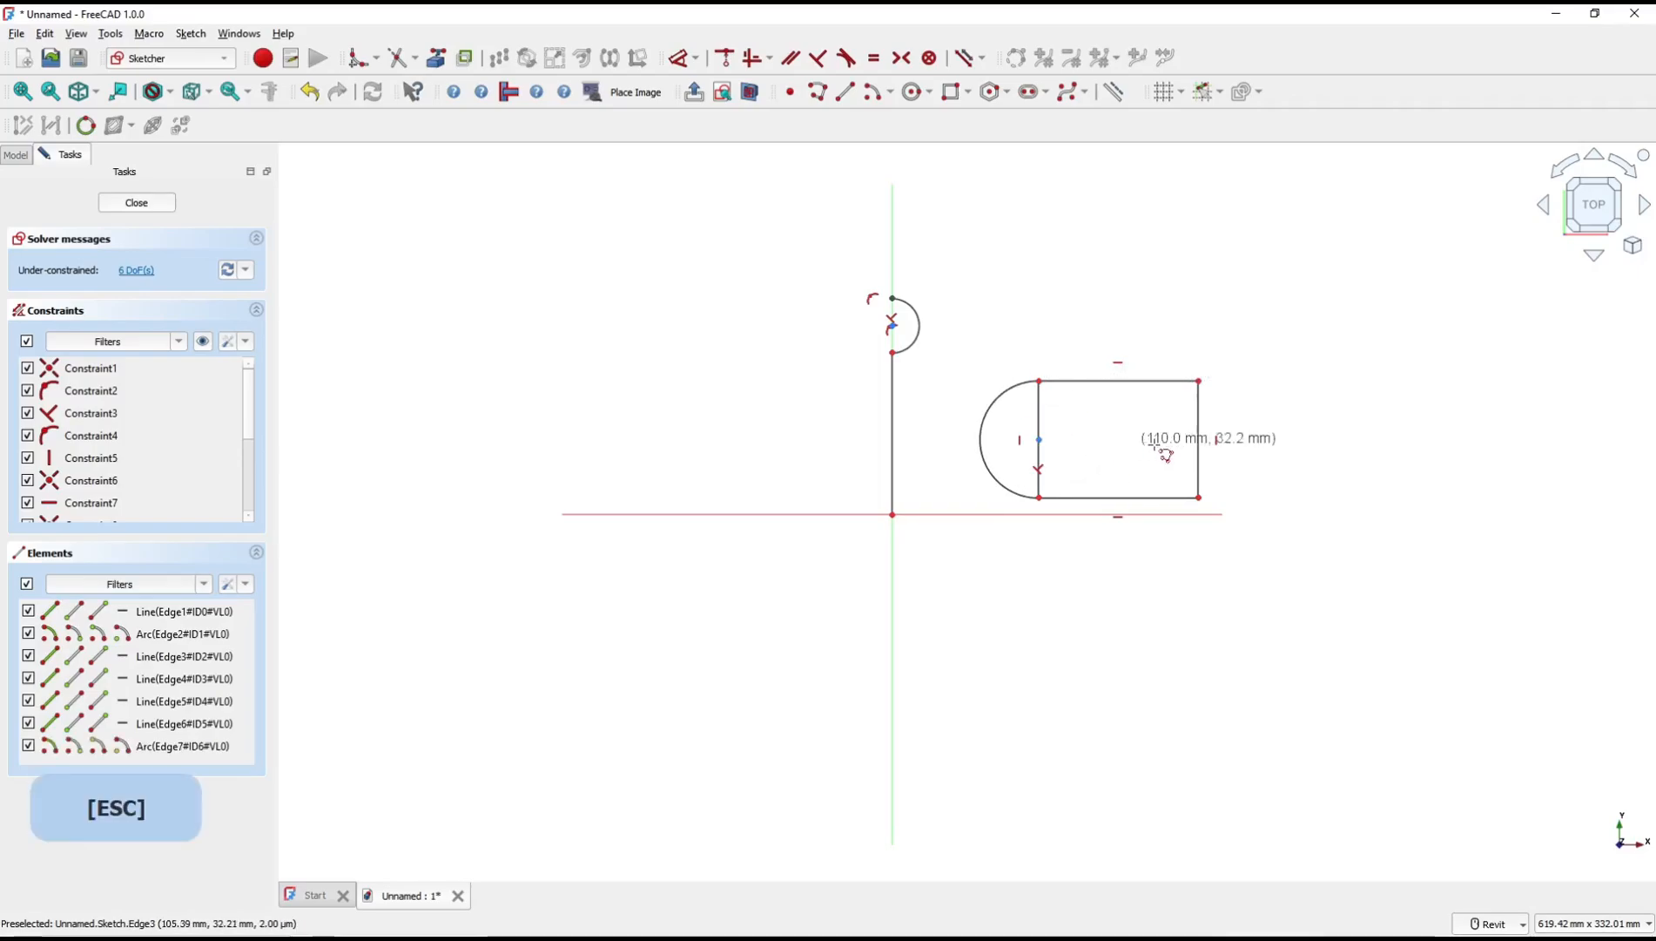
# Add an outward 180° polyline arc of about 26 mm radius joining the rectangle's two right corners.
pyautogui.click(1199, 497)
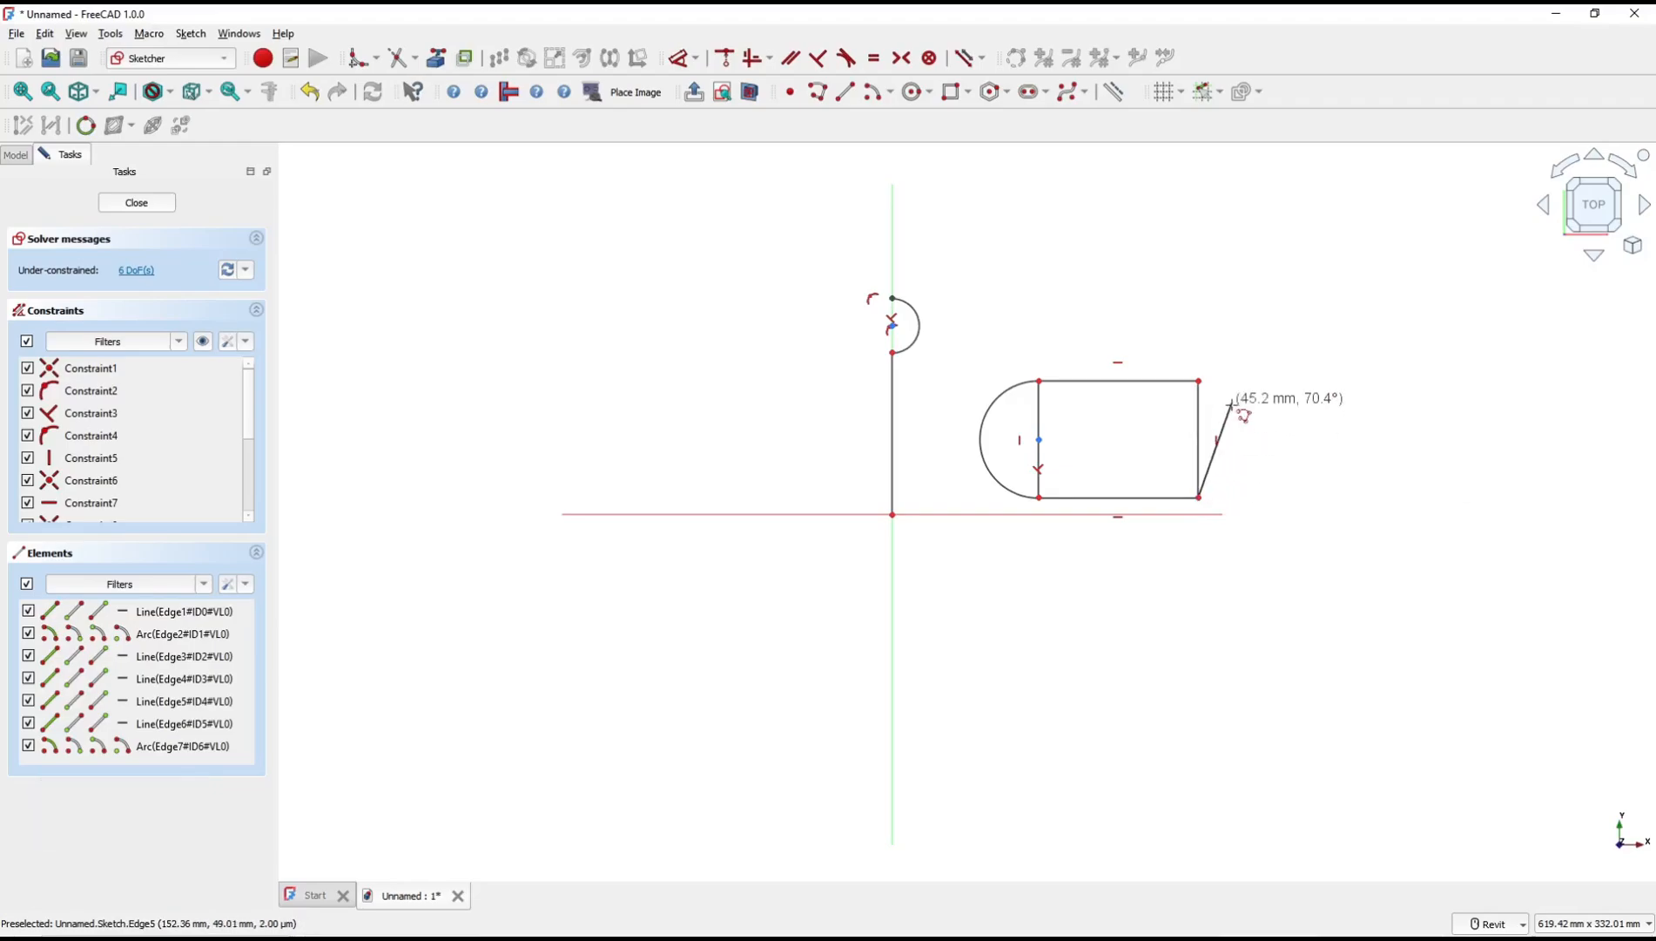
pyautogui.press('m')
pyautogui.press('m')
pyautogui.press('m')
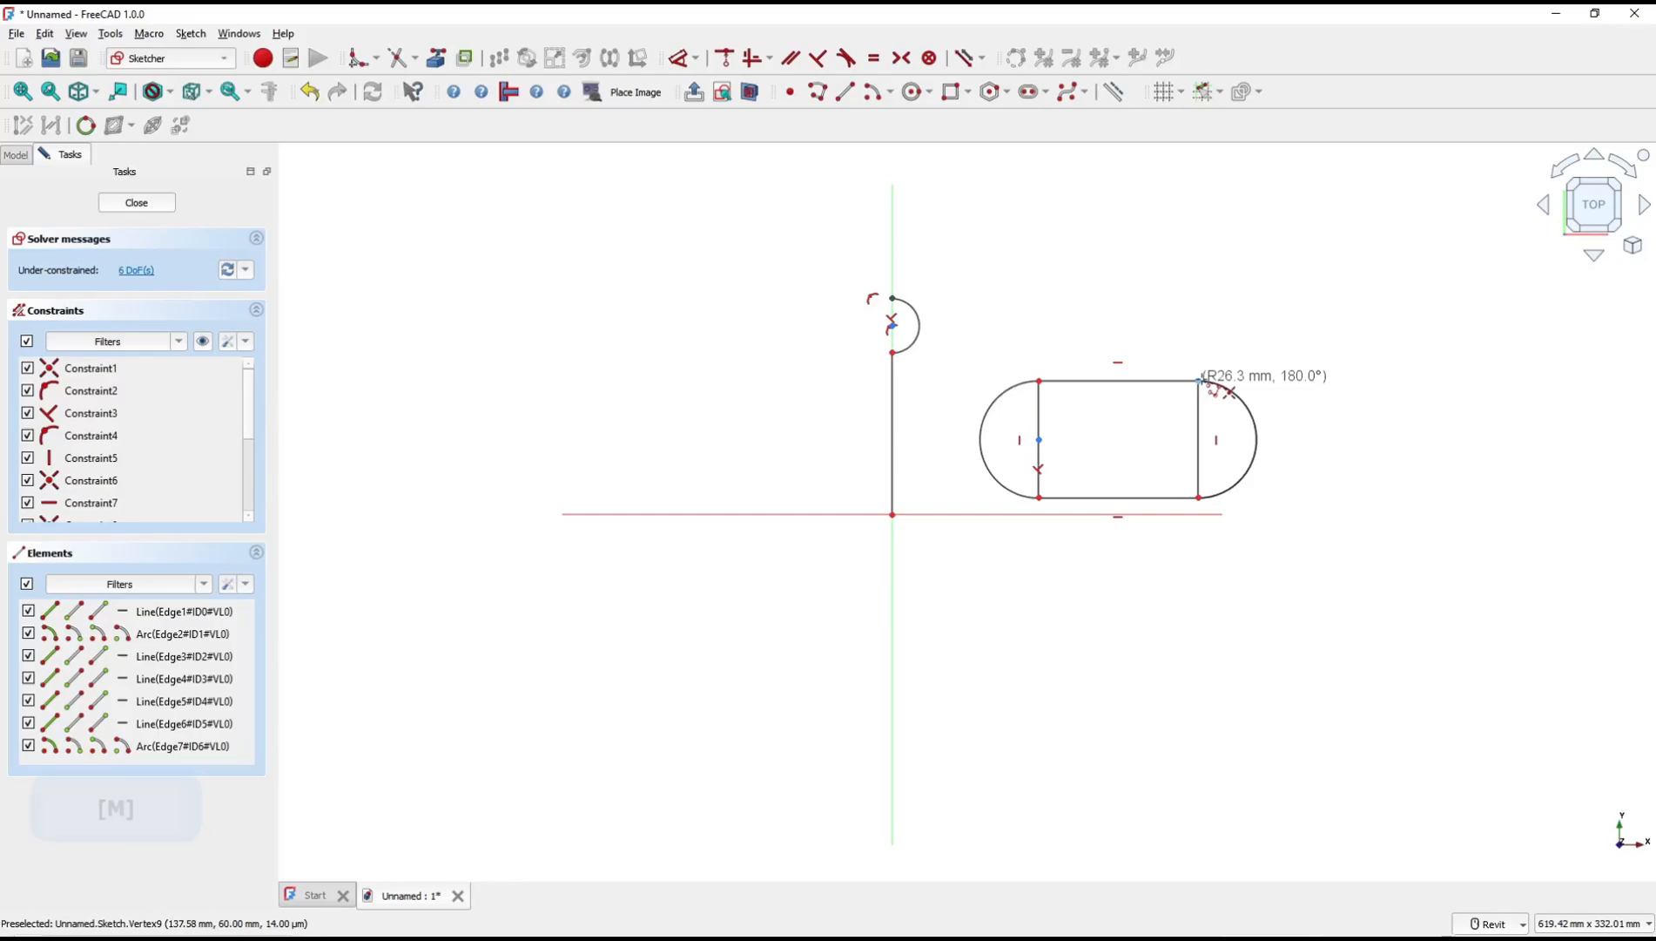
pyautogui.click(1201, 381)
pyautogui.press('Escape')
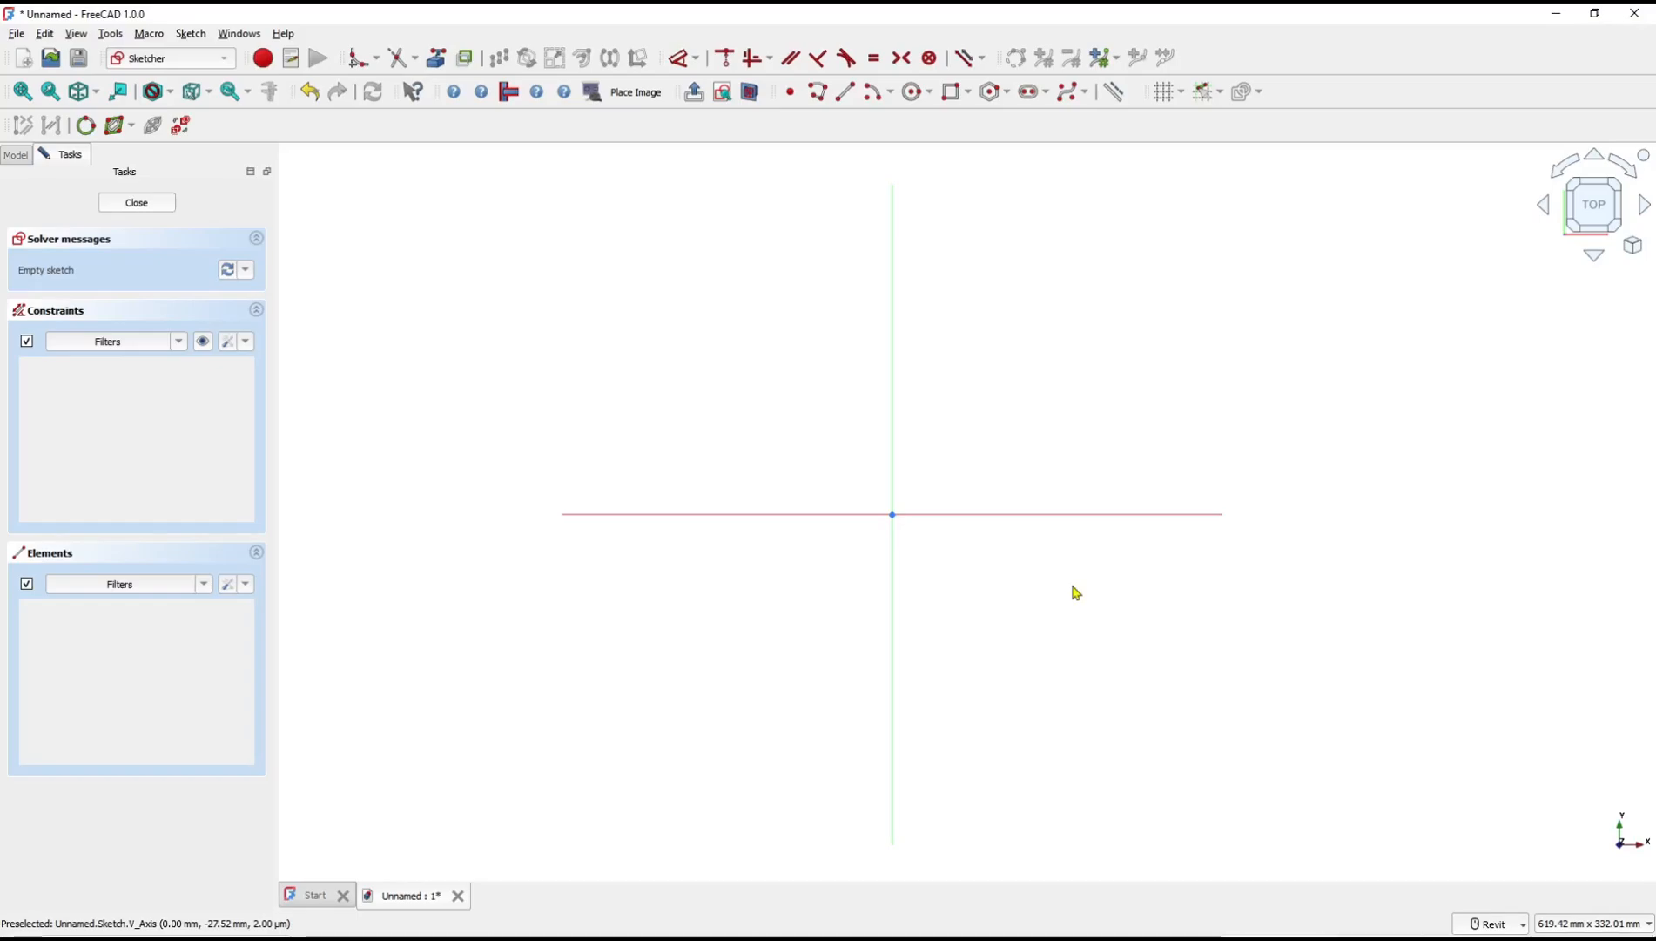
# Draw a closed four-sided polyline from the origin, with its first side on the vertical axis and the other three sides slanted.
pyautogui.press('g')
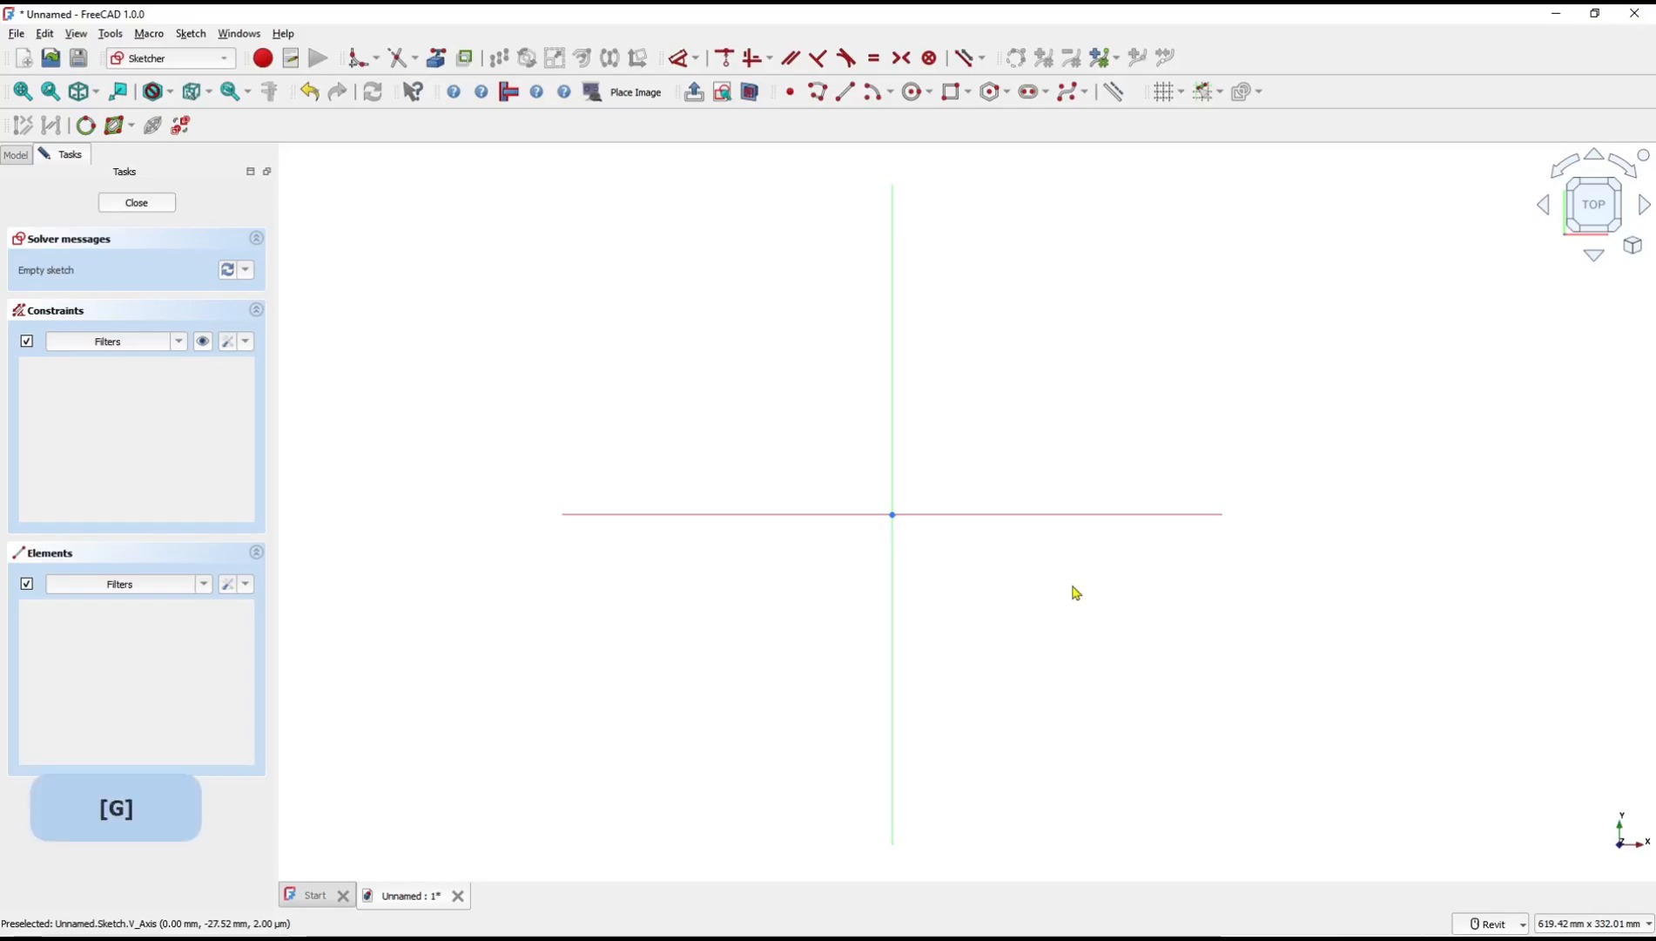
pyautogui.press('m')
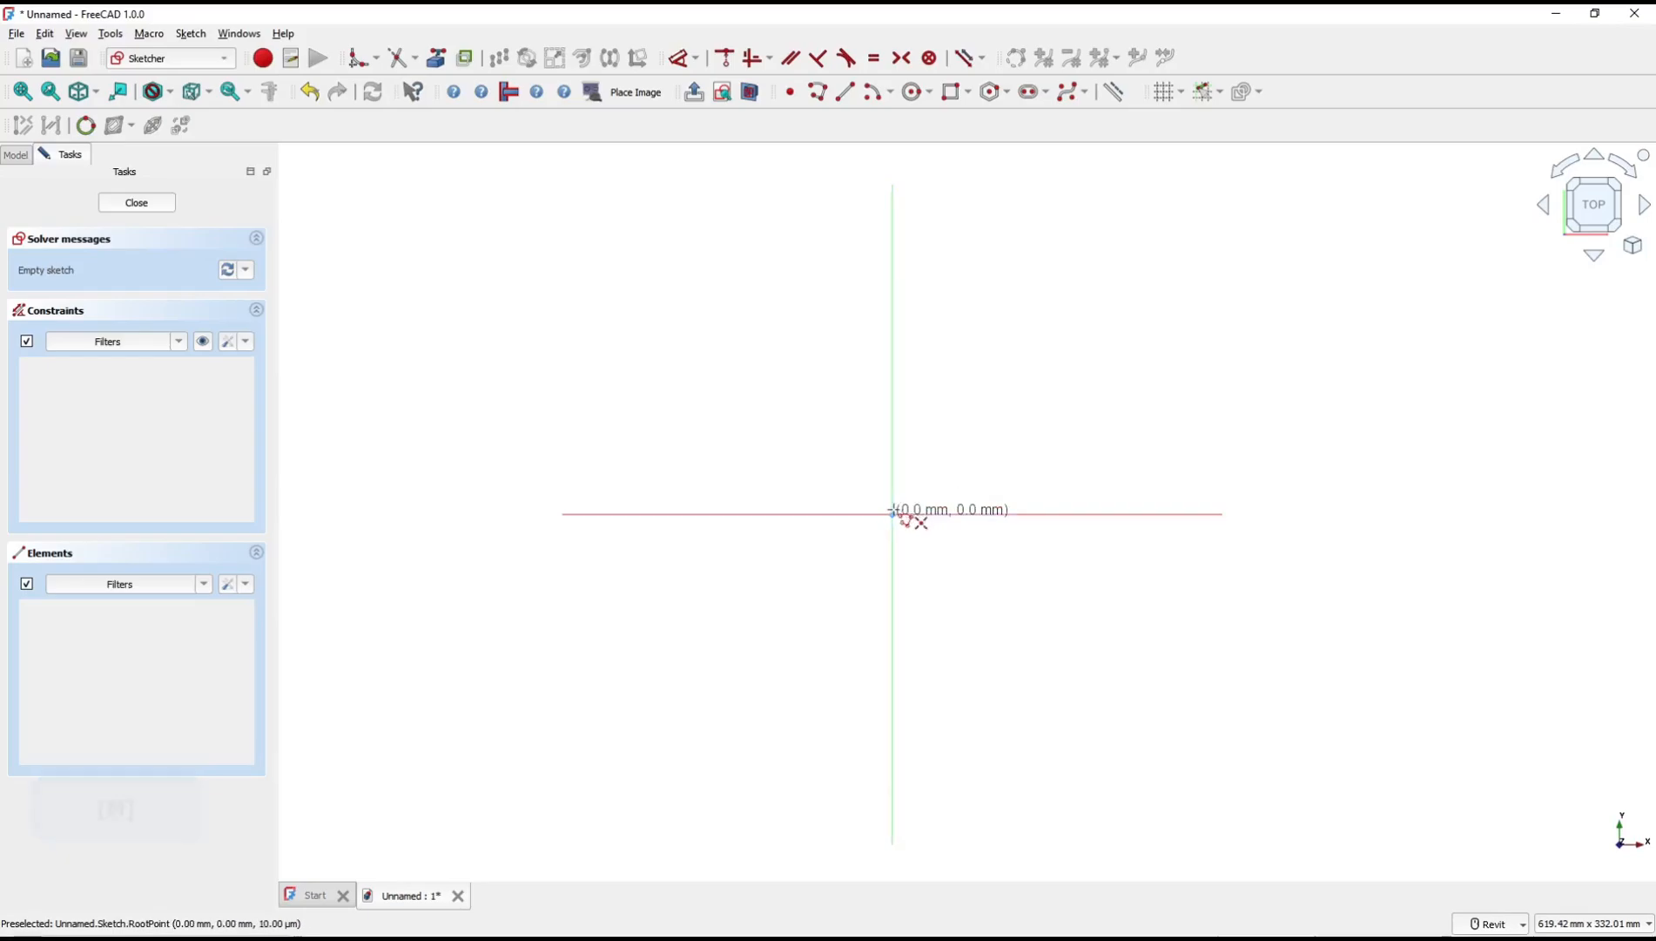
pyautogui.click(892, 515)
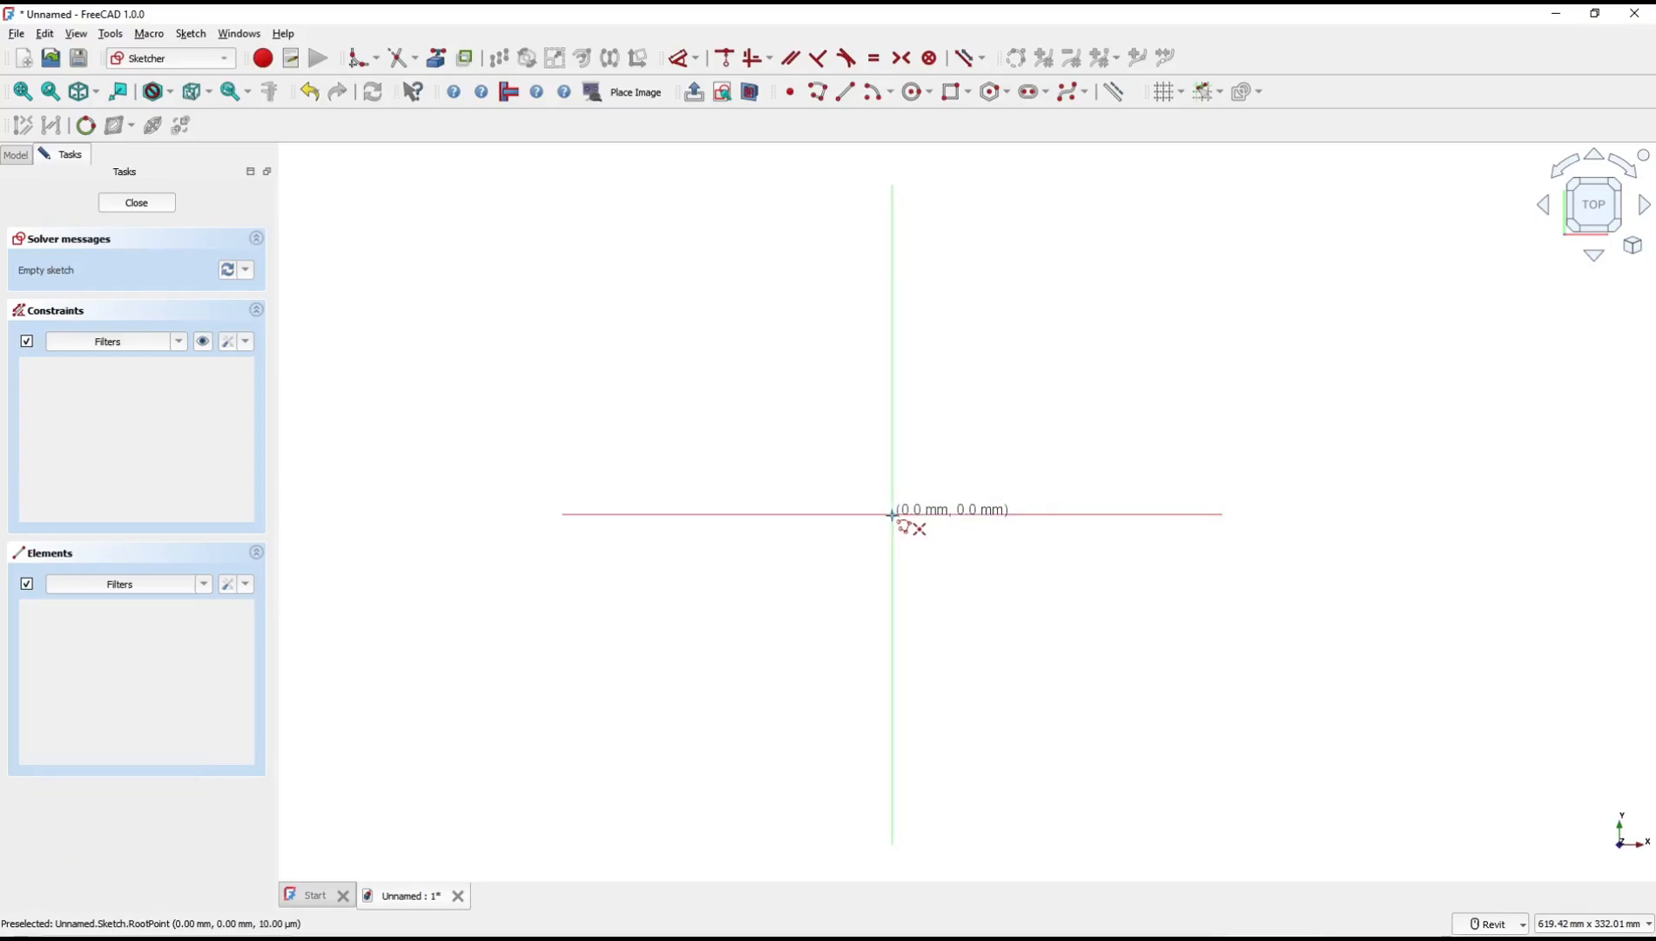
pyautogui.click(892, 347)
pyautogui.click(1159, 293)
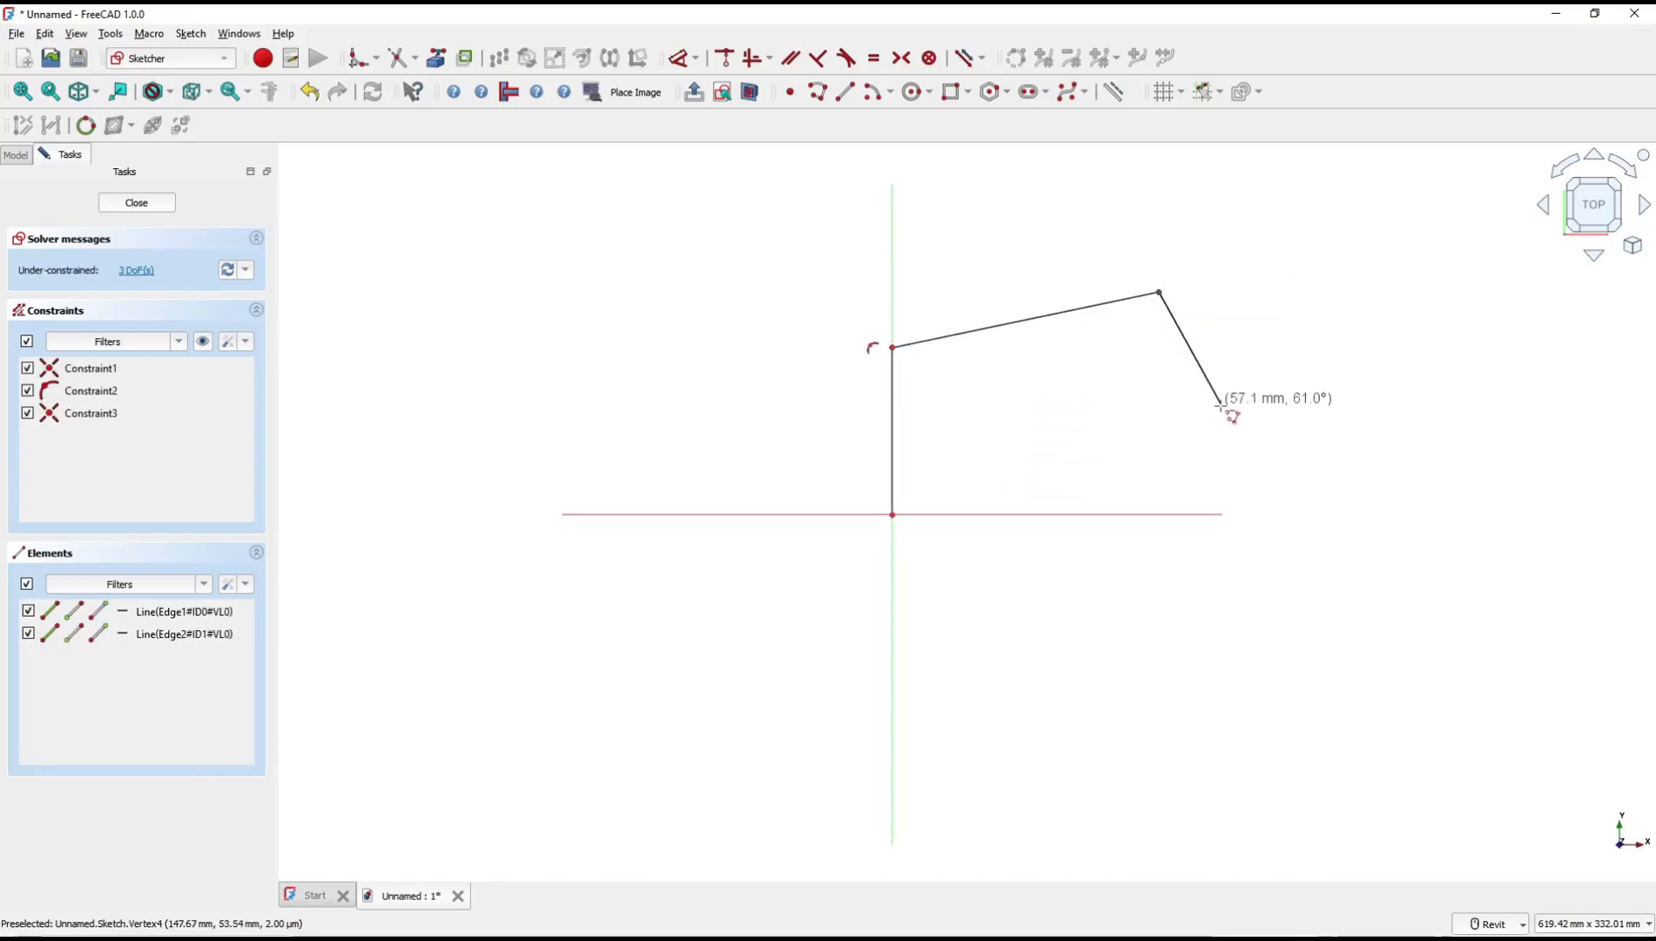
pyautogui.click(1248, 432)
pyautogui.click(892, 514)
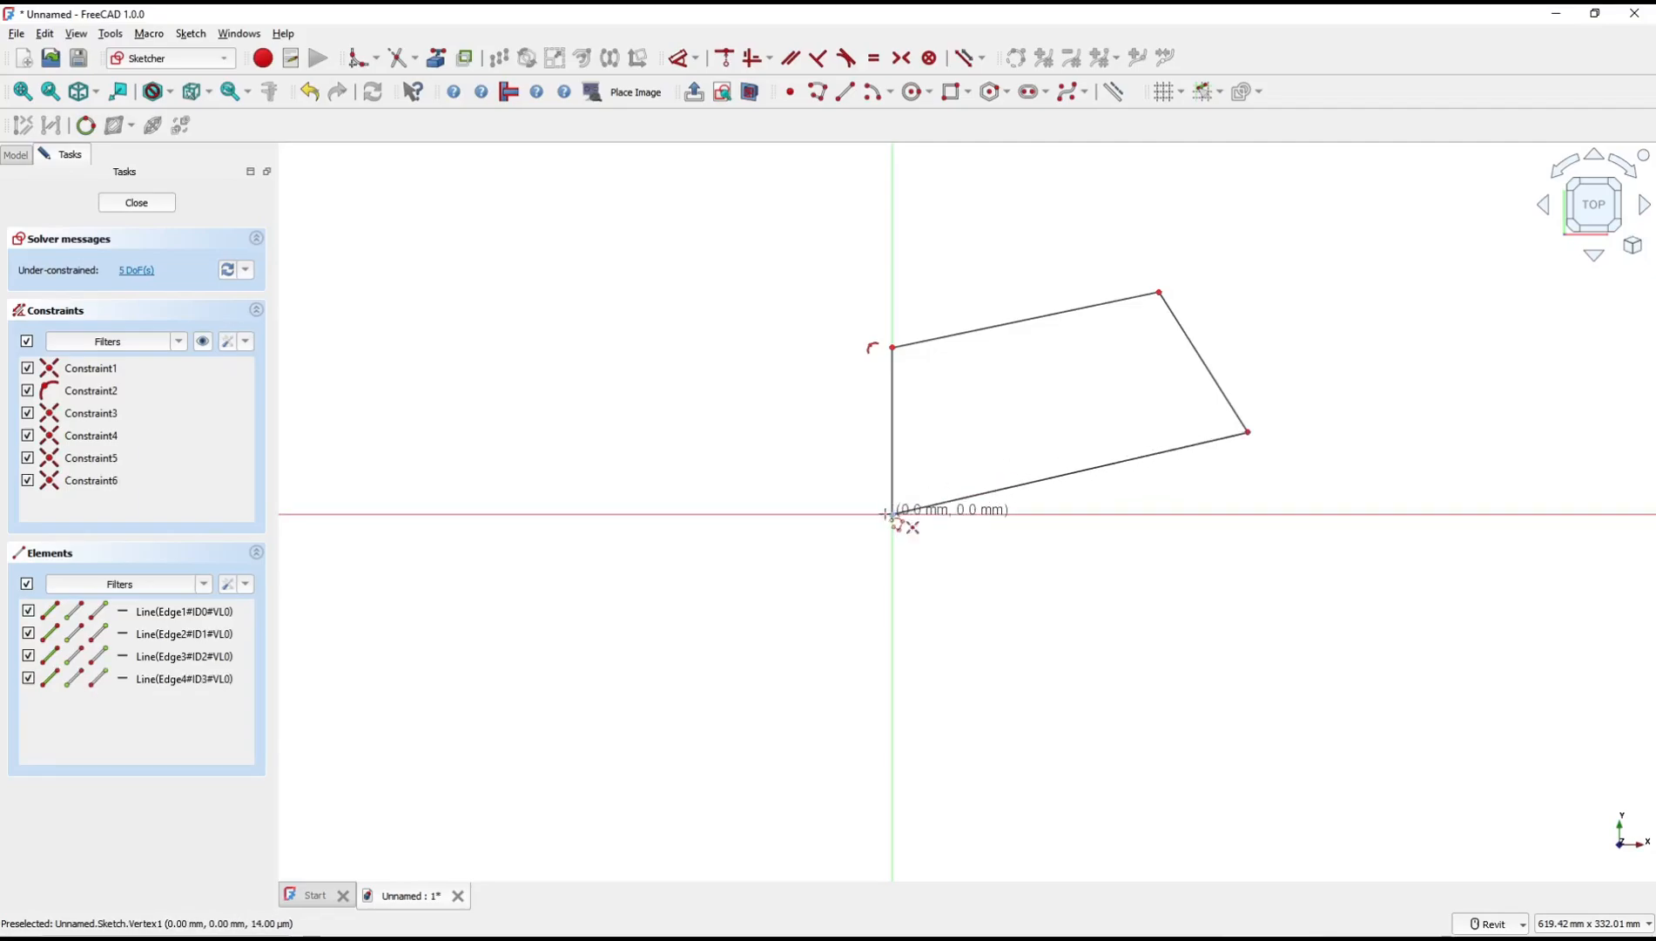
pyautogui.press('Escape')
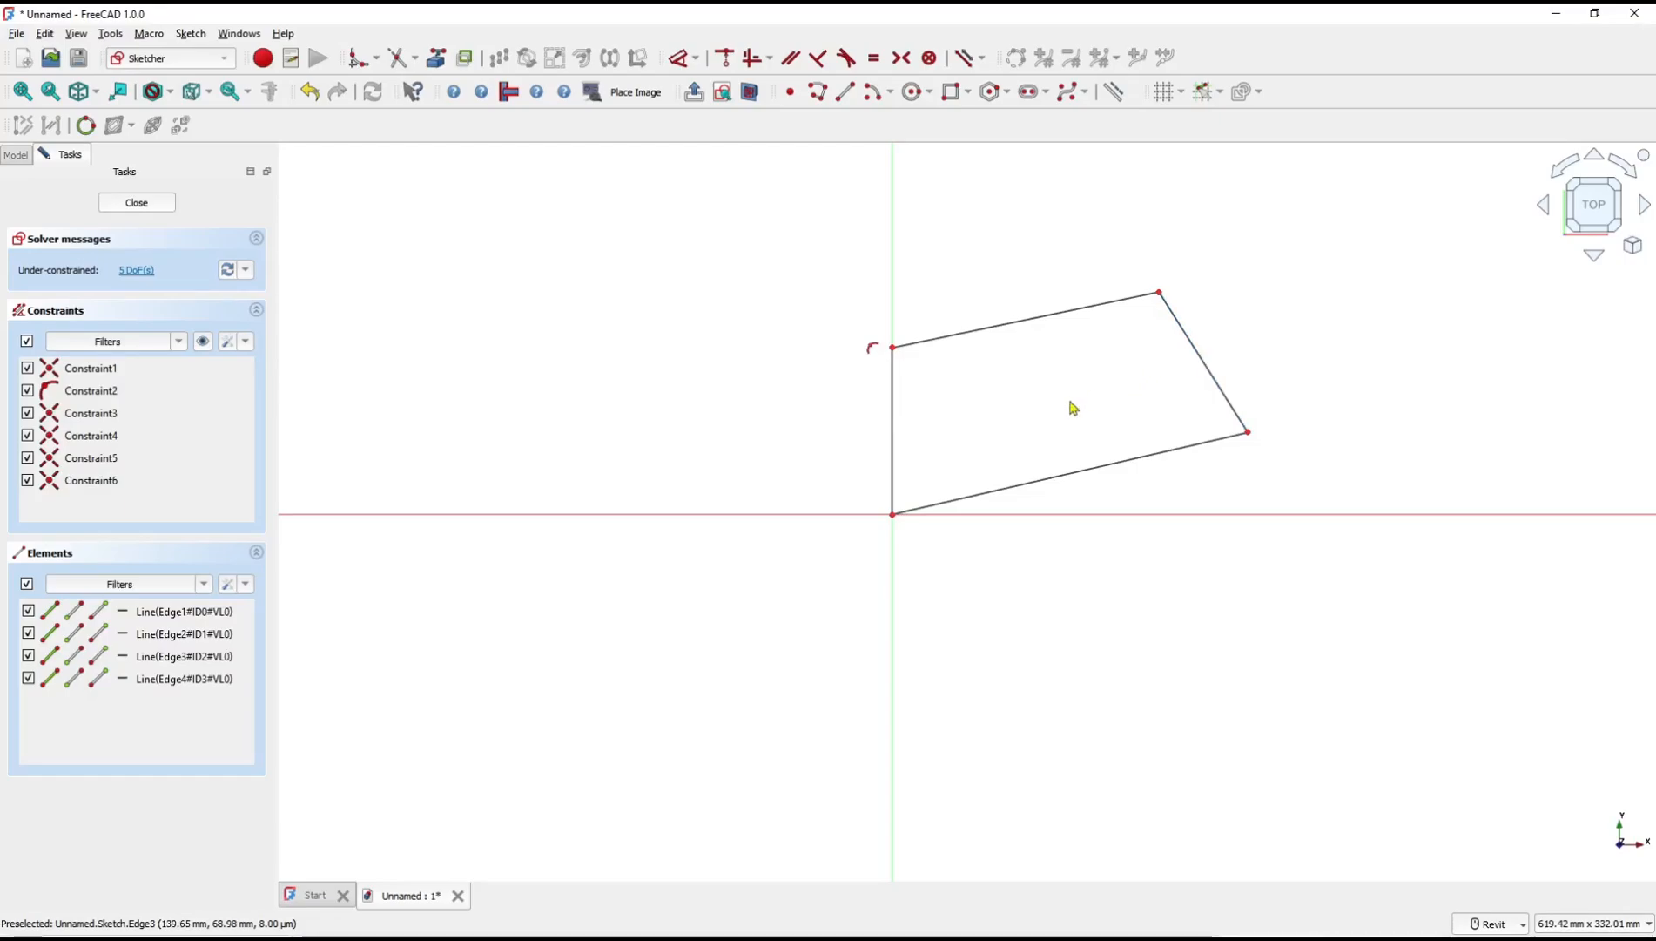
# Constrain the upper and lower slanted sides of the four-sided profile to be horizontal.
pyautogui.click(771, 59)
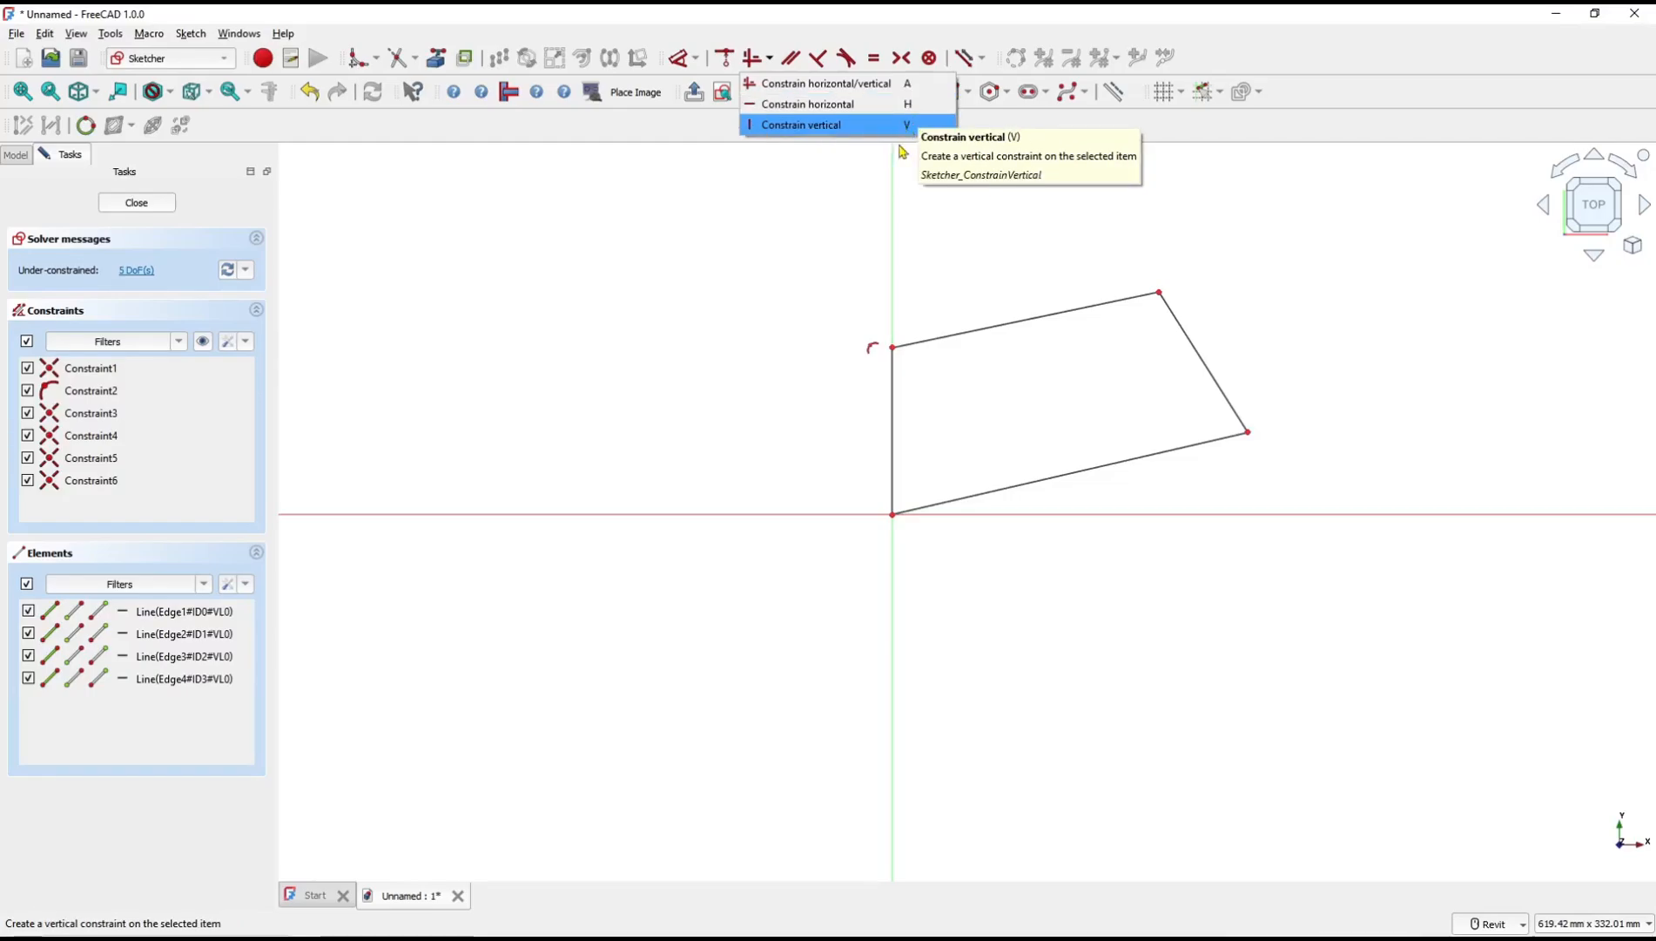
pyautogui.click(976, 292)
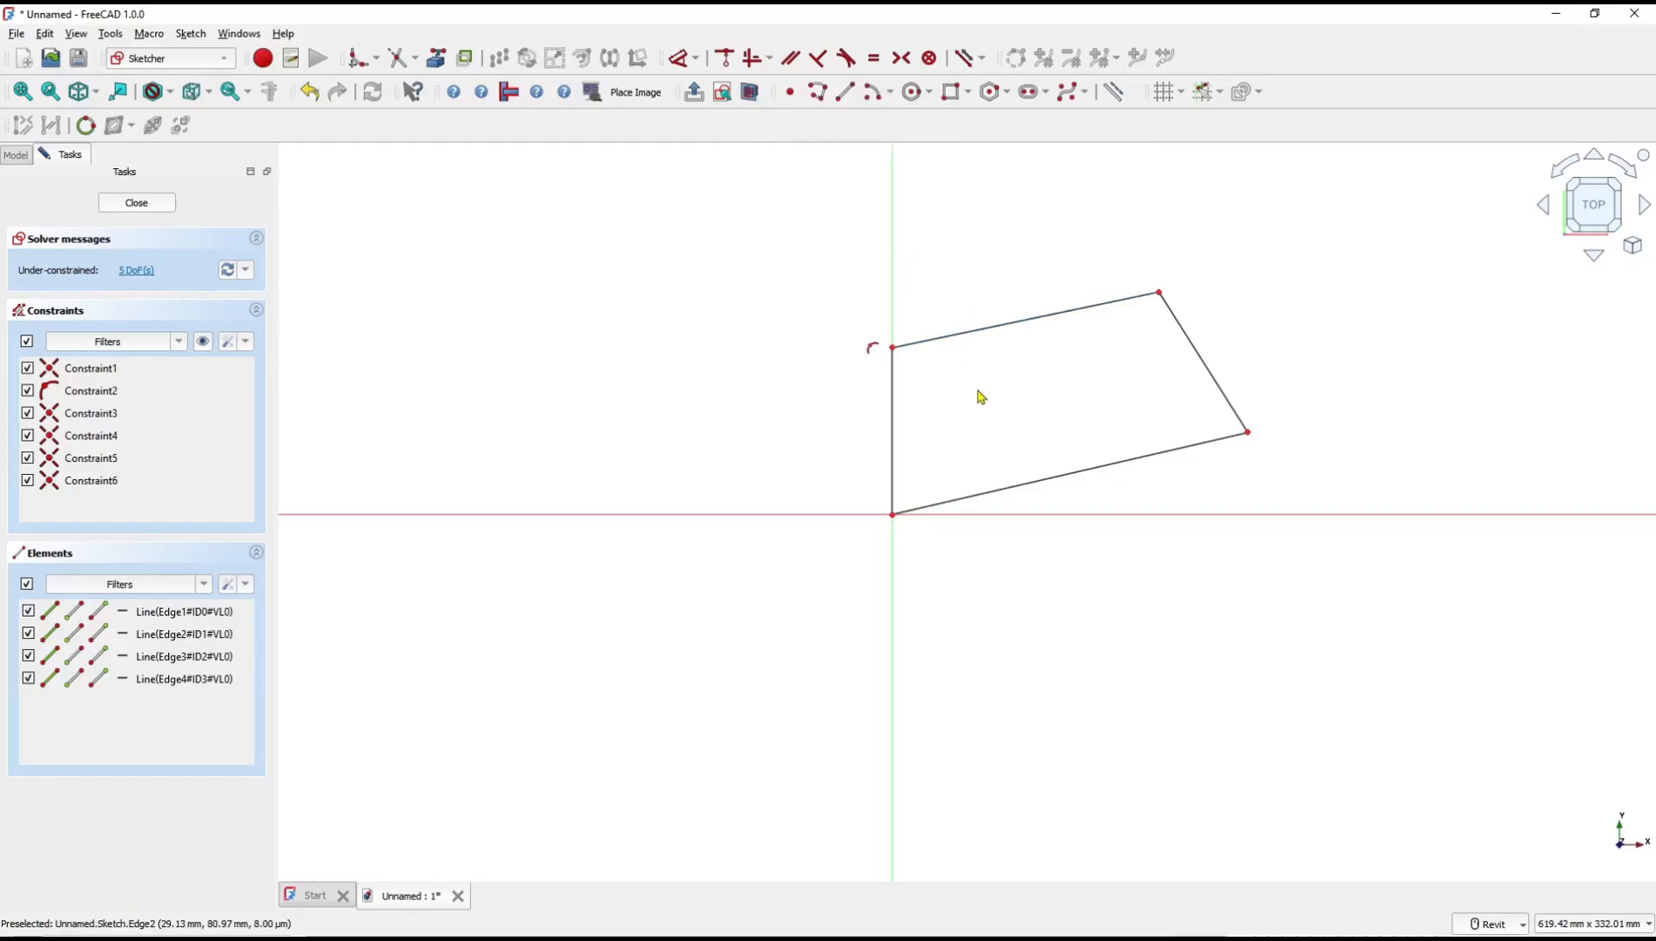
pyautogui.press('h')
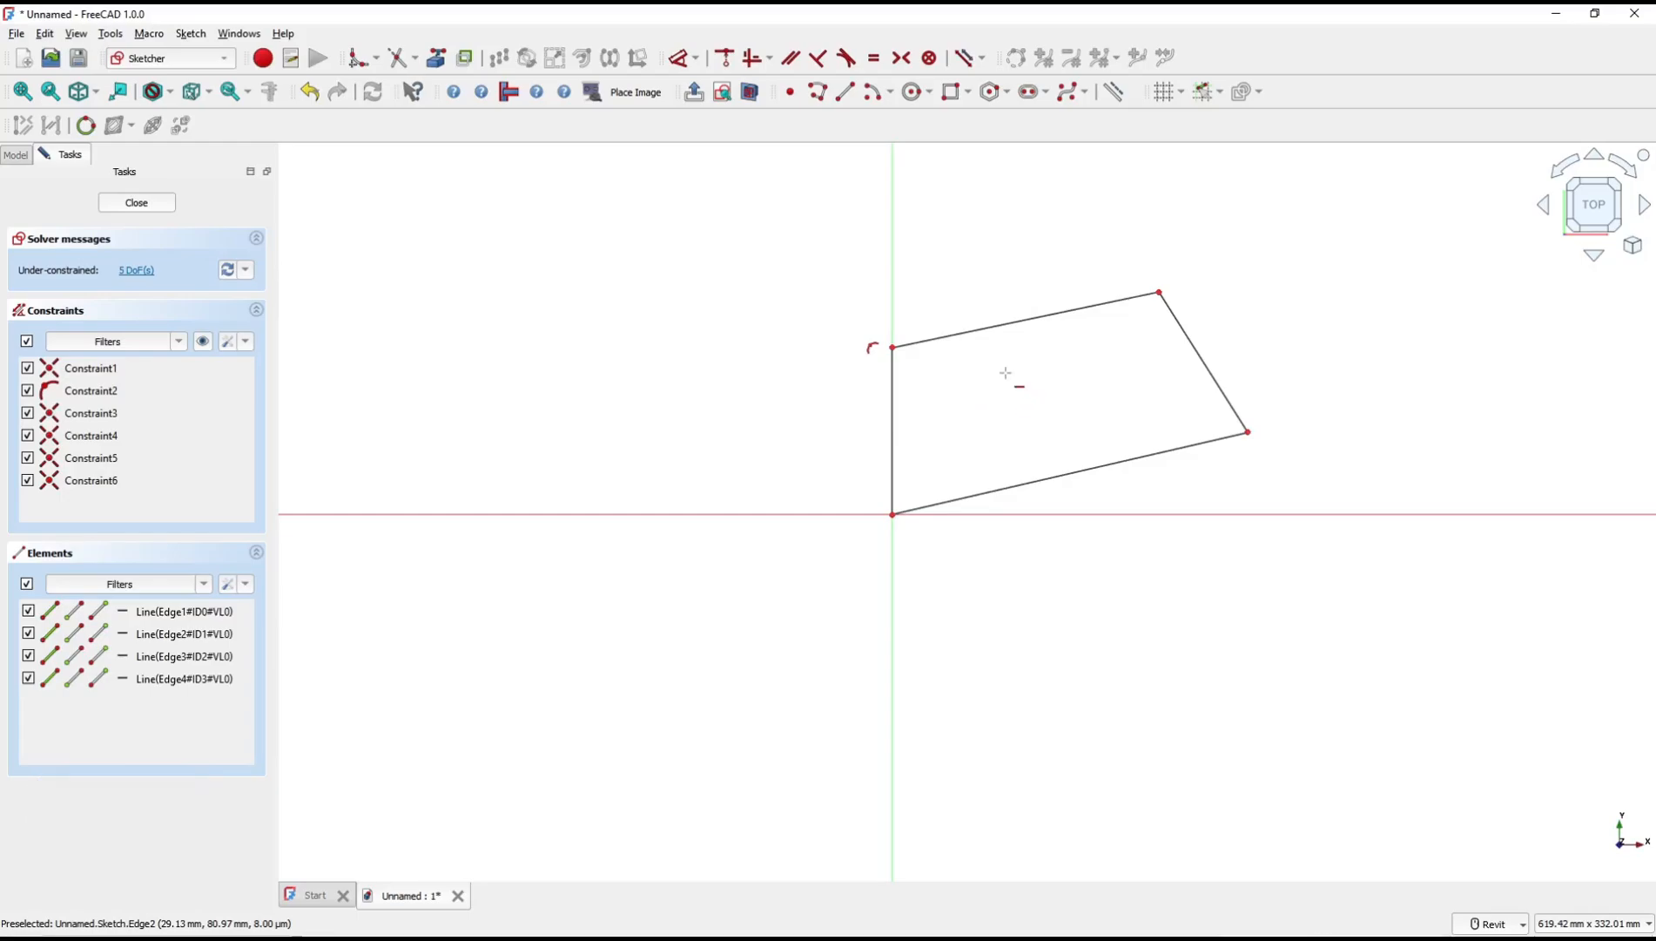
pyautogui.click(1028, 322)
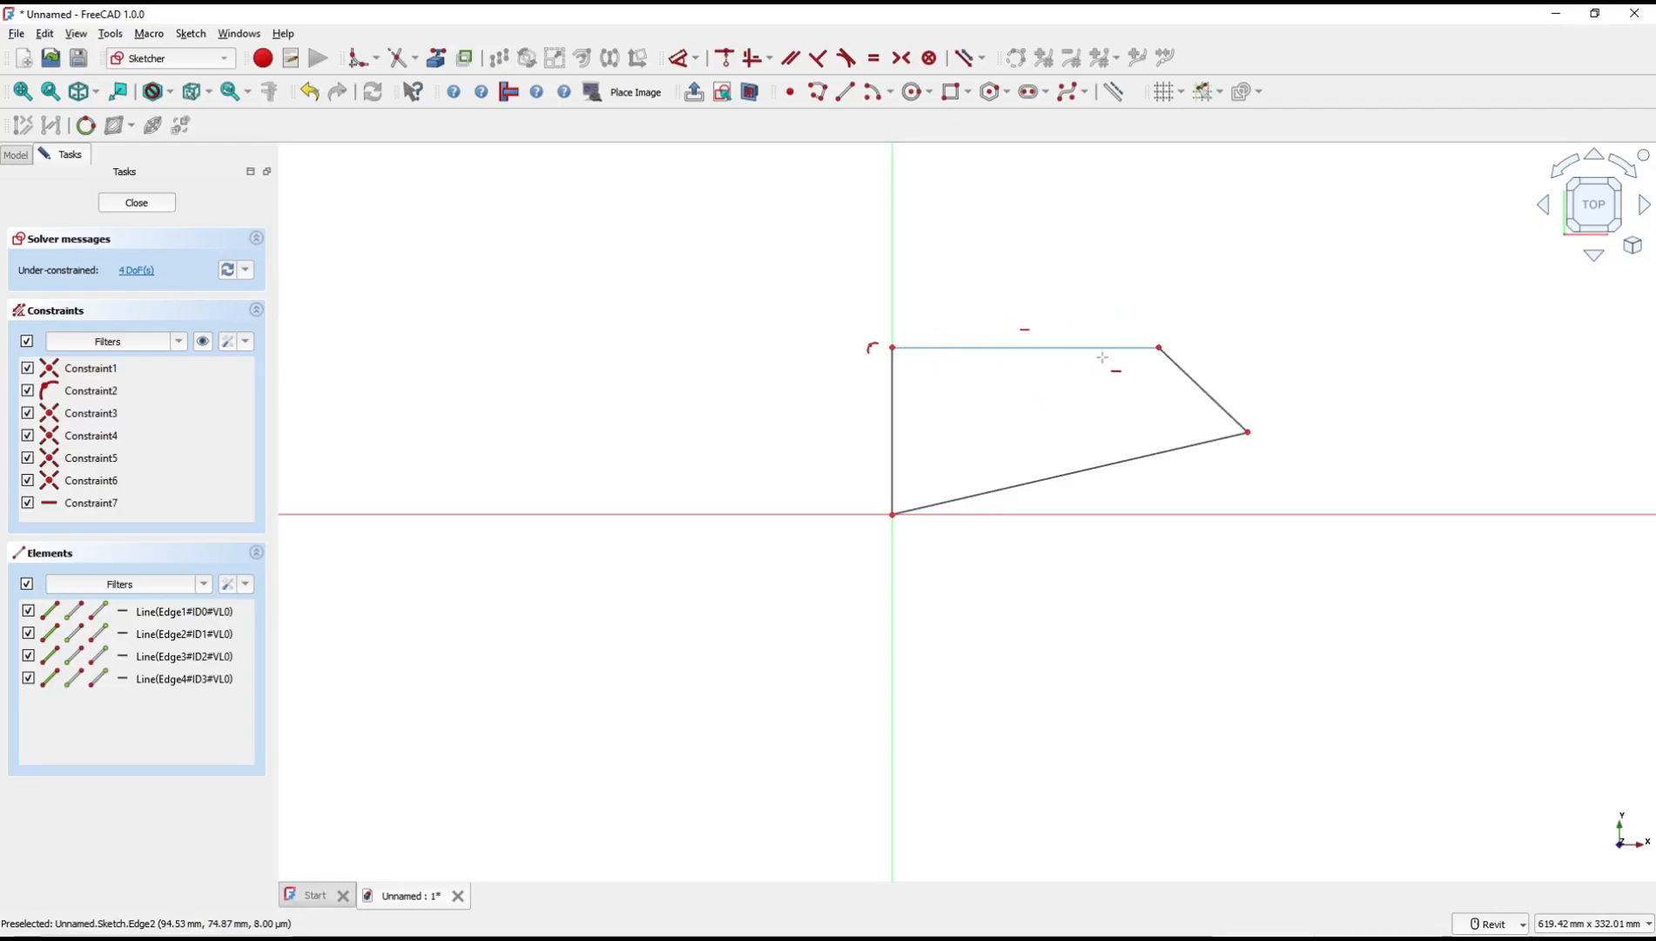
pyautogui.click(1034, 483)
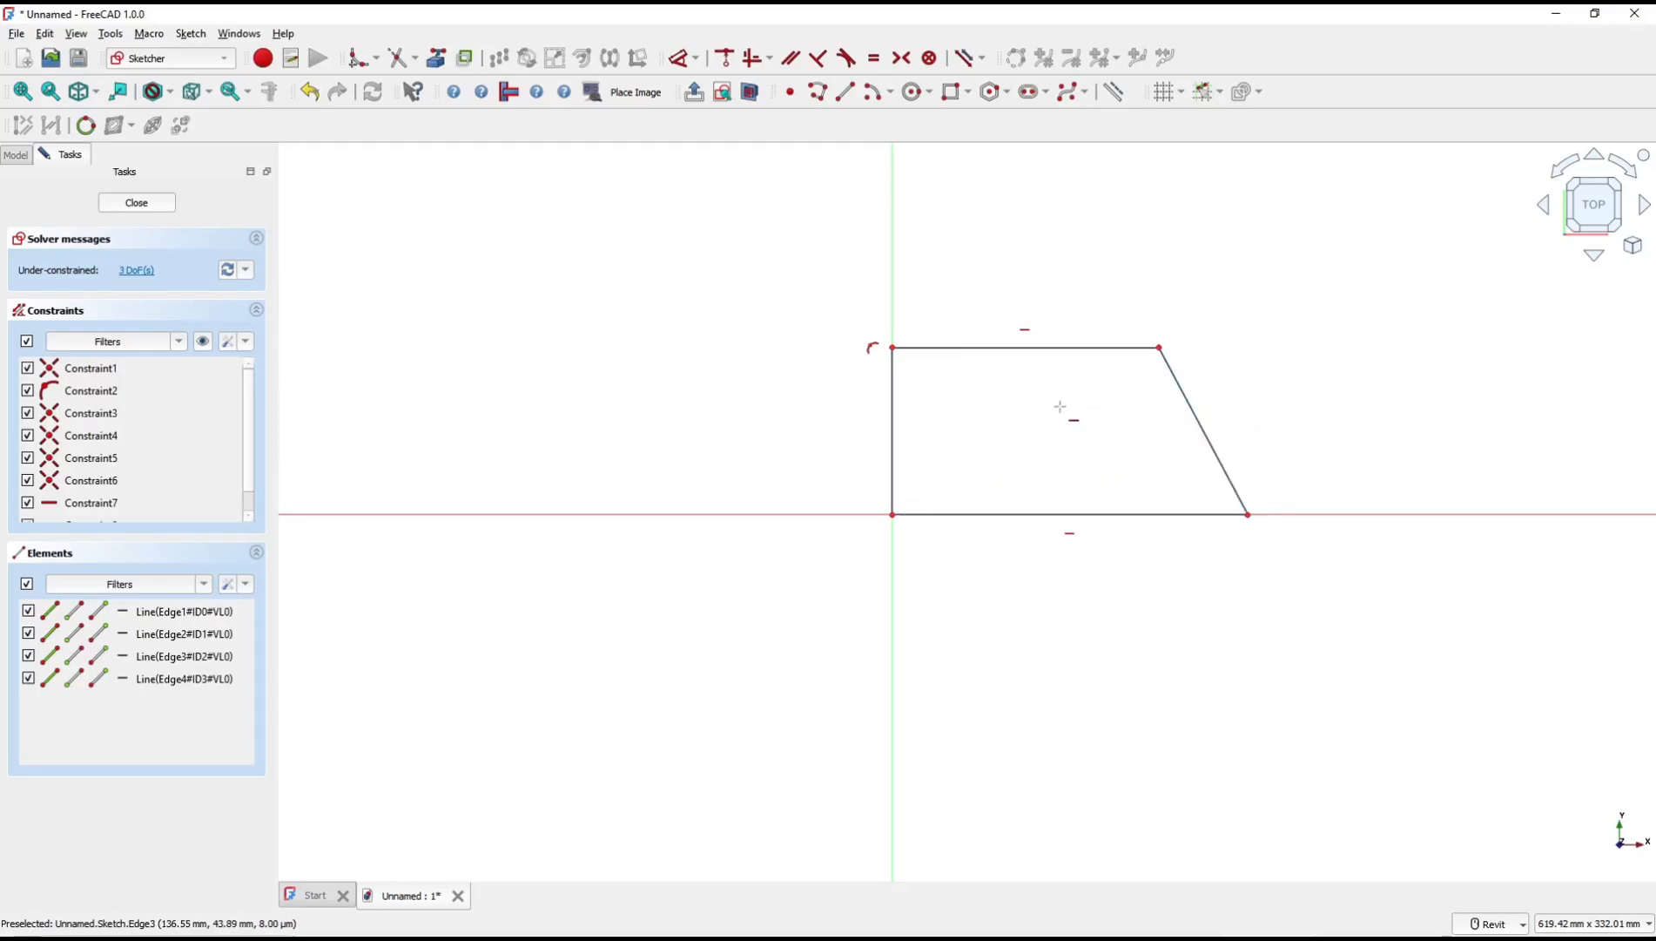
# Constrain the slanted side opposite the vertical axis to be vertical, making the four-sided profile a rectangle.
pyautogui.press('v')
pyautogui.click(1191, 415)
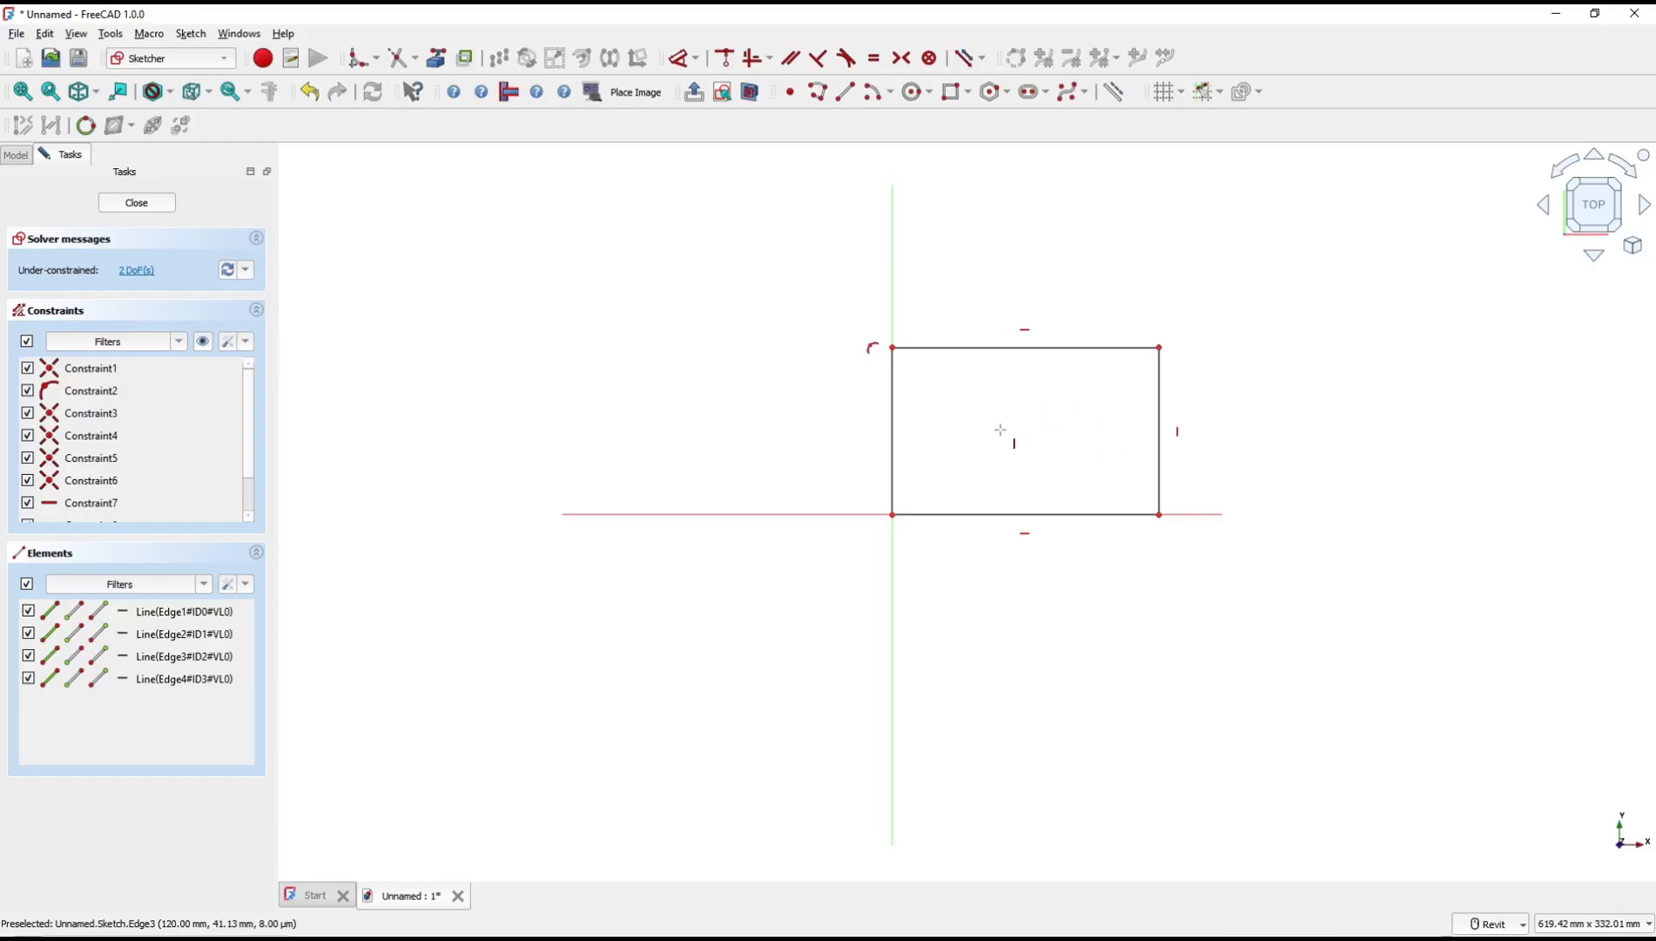
pyautogui.press('Escape')
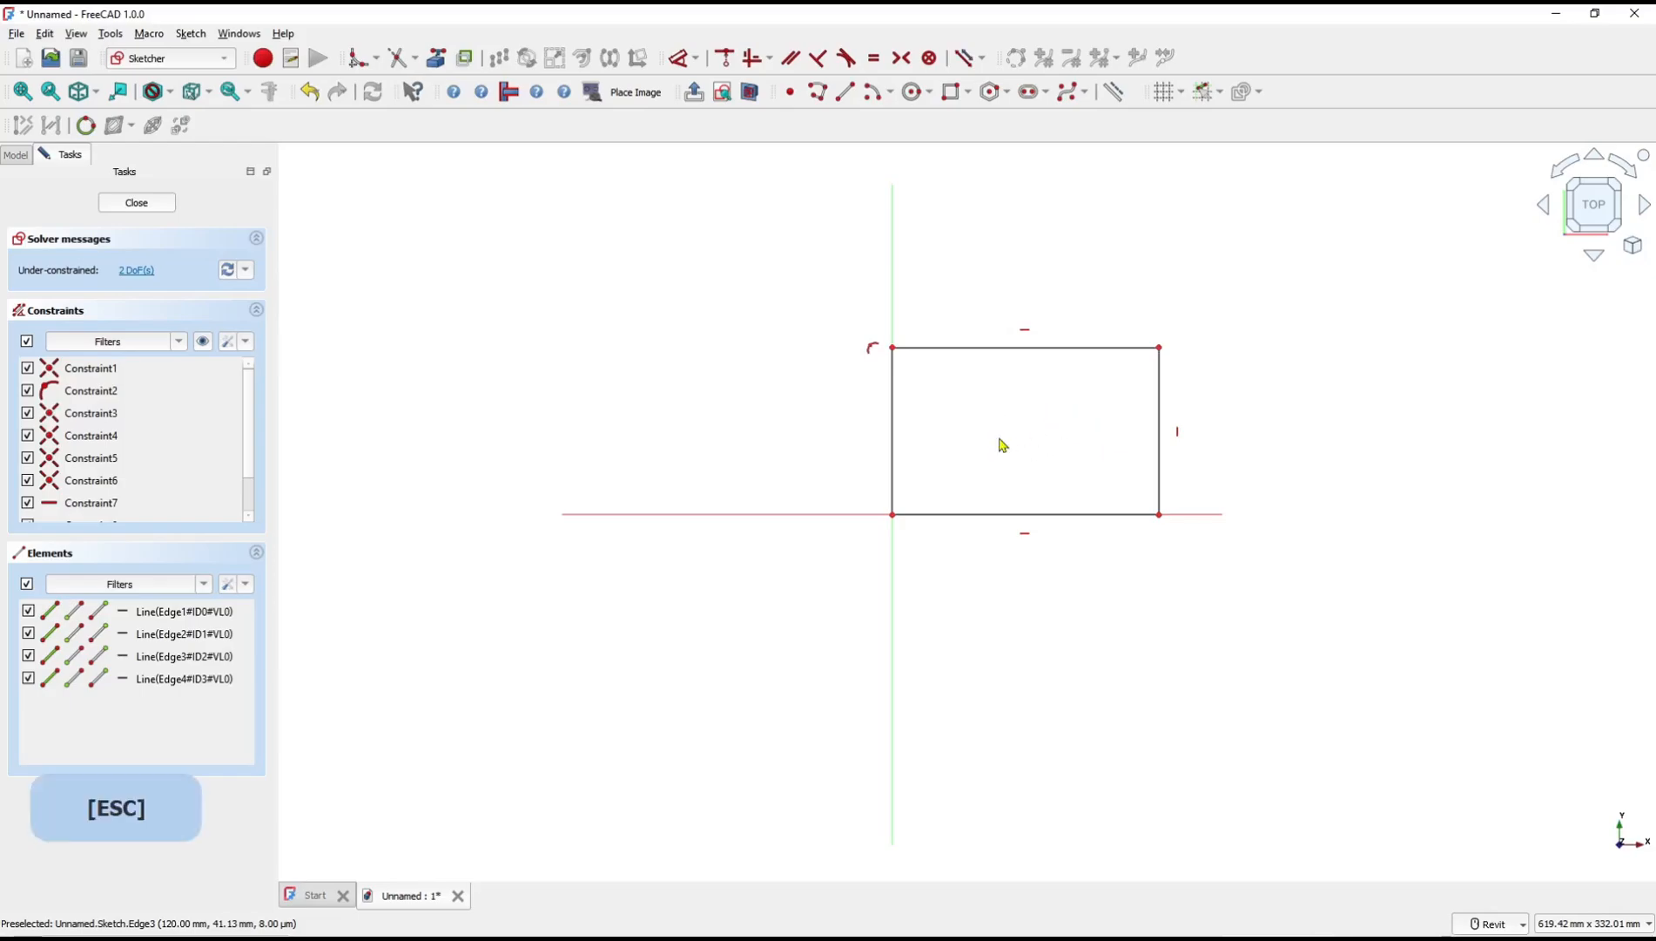
# Delete the upper side's horizontal constraint and set a 135° angle between that side and the side on the vertical axis.
pyautogui.click(1026, 336)
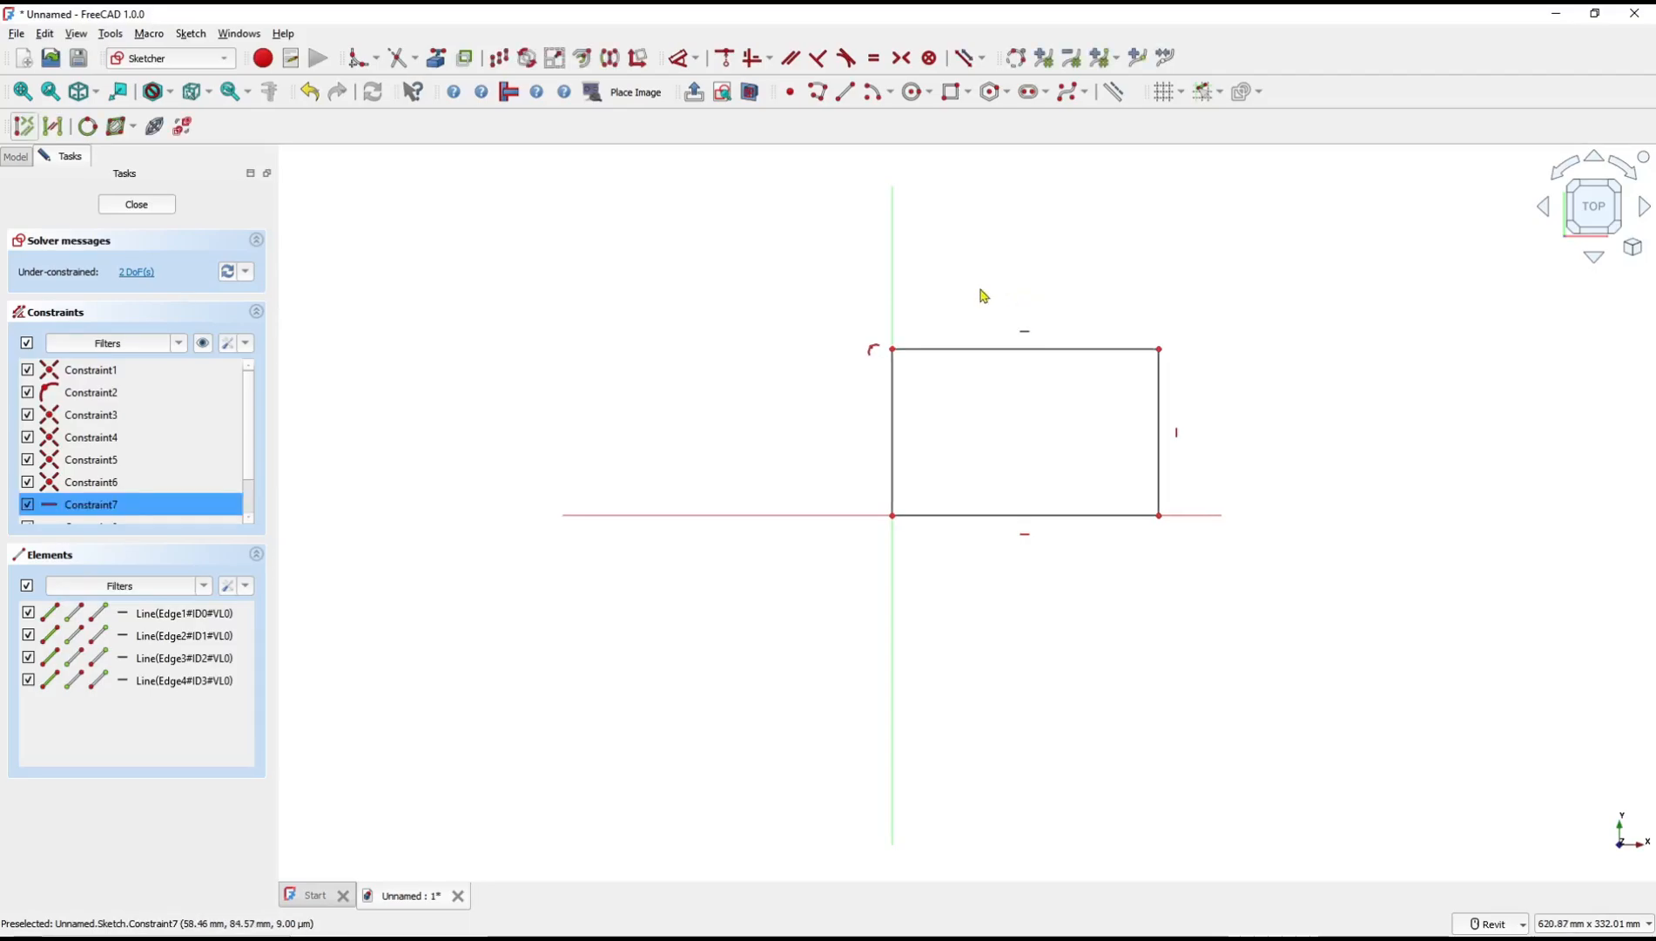
pyautogui.press('Delete')
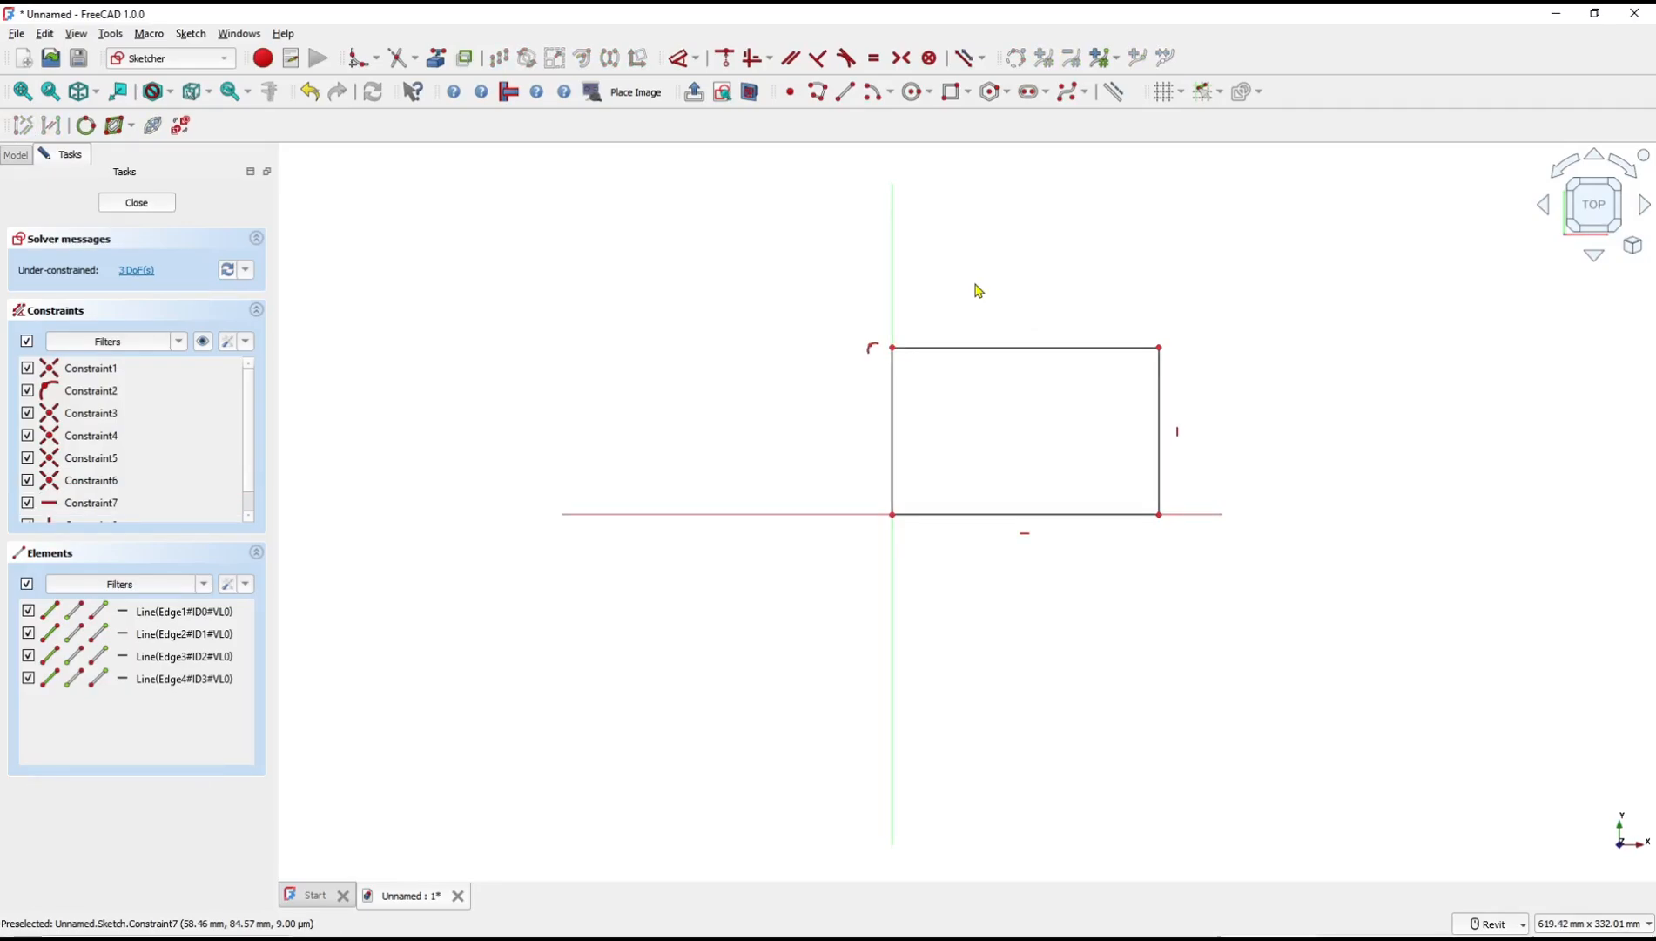
pyautogui.press('d')
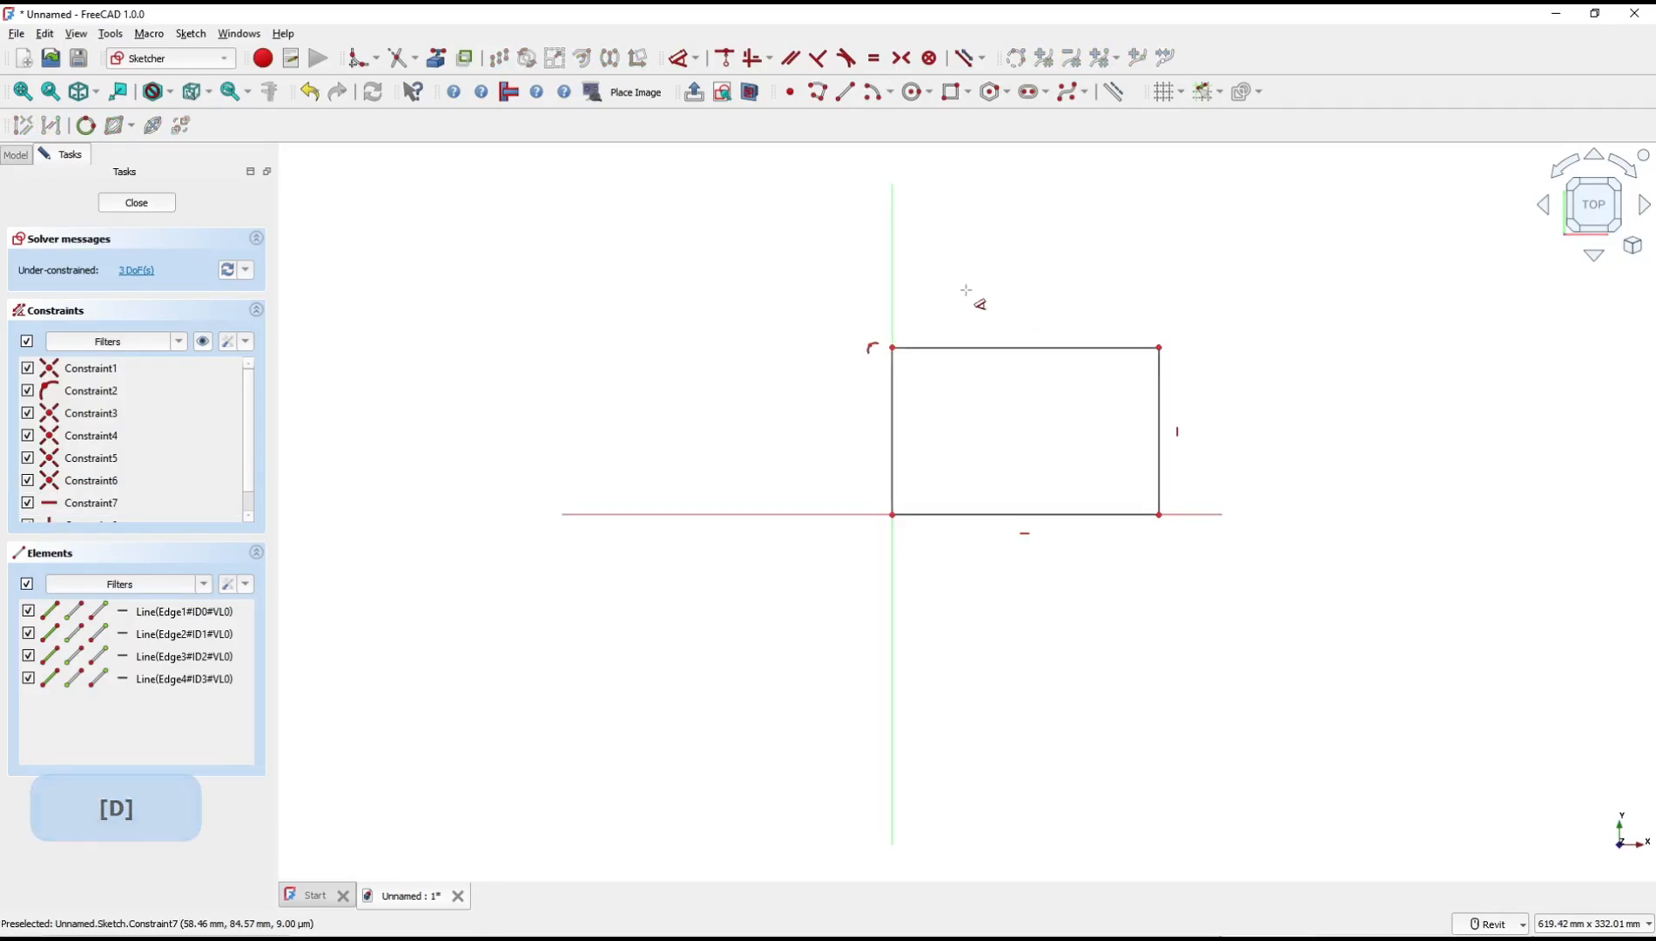
pyautogui.click(945, 348)
pyautogui.click(893, 410)
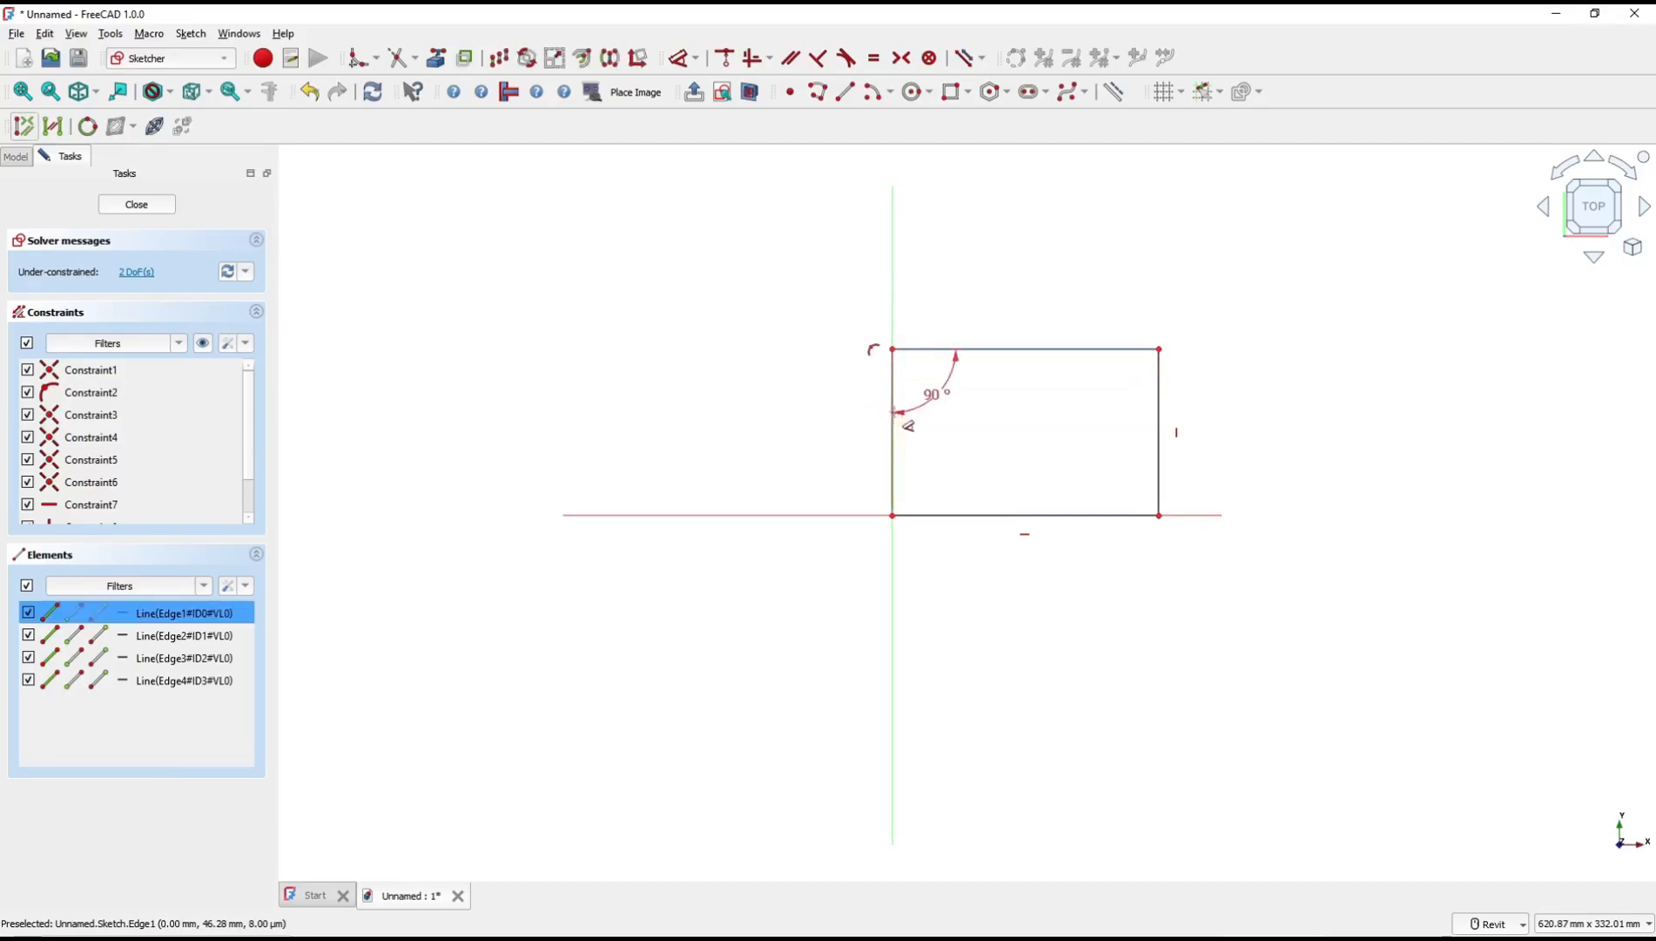
pyautogui.click(958, 402)
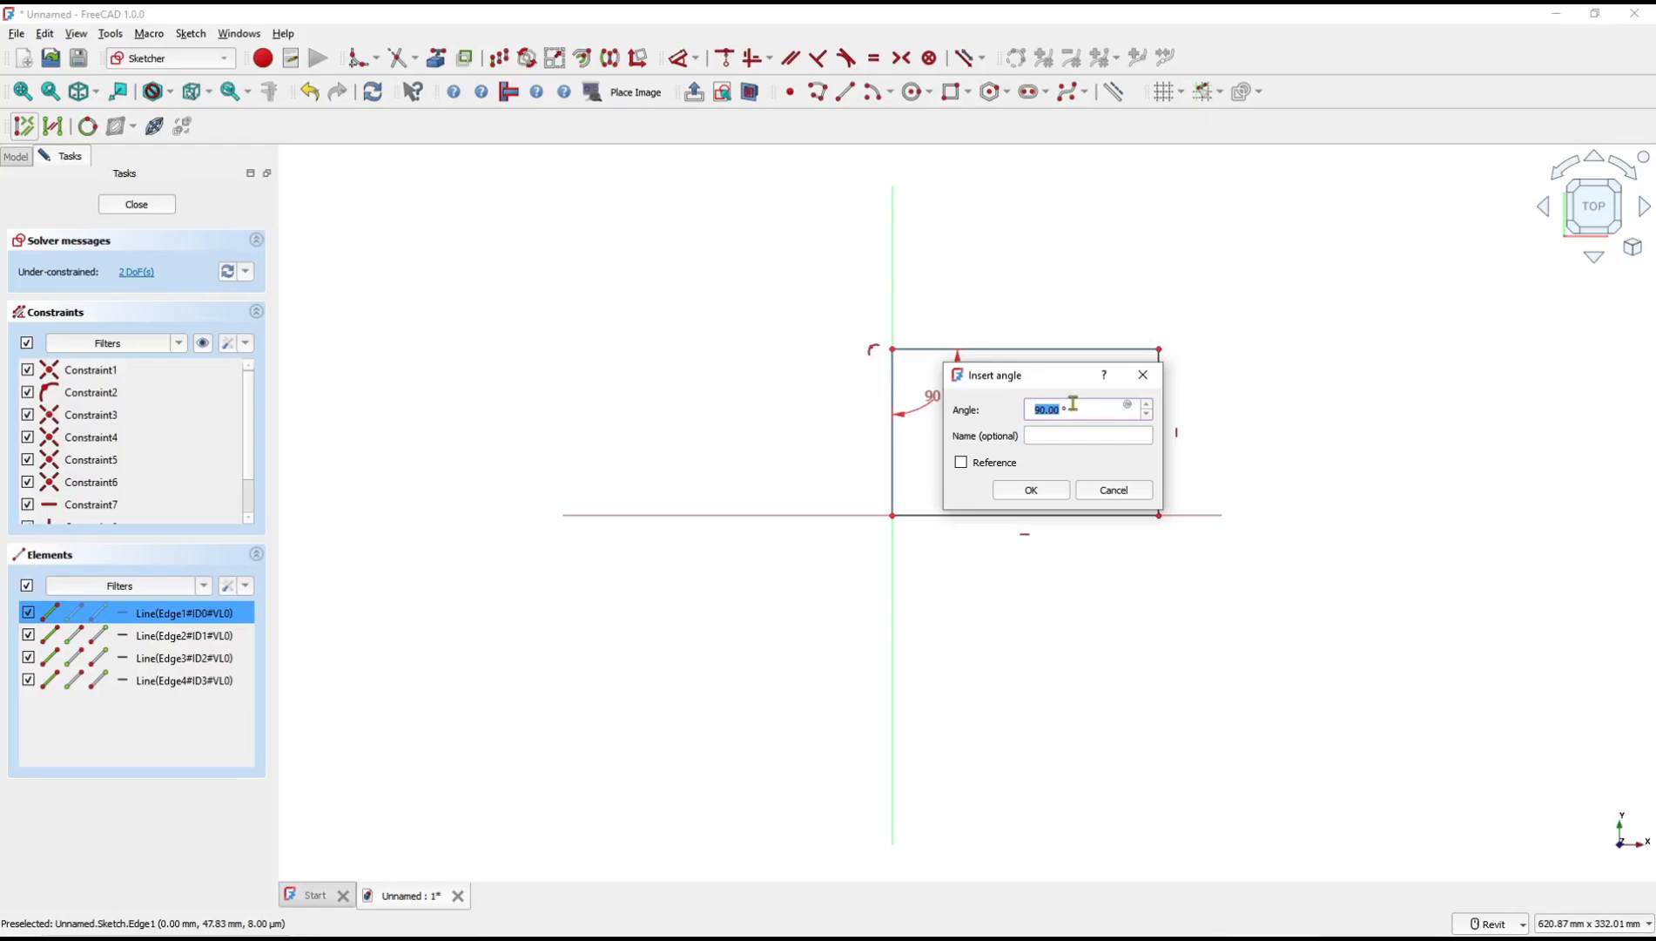
pyautogui.write('135')
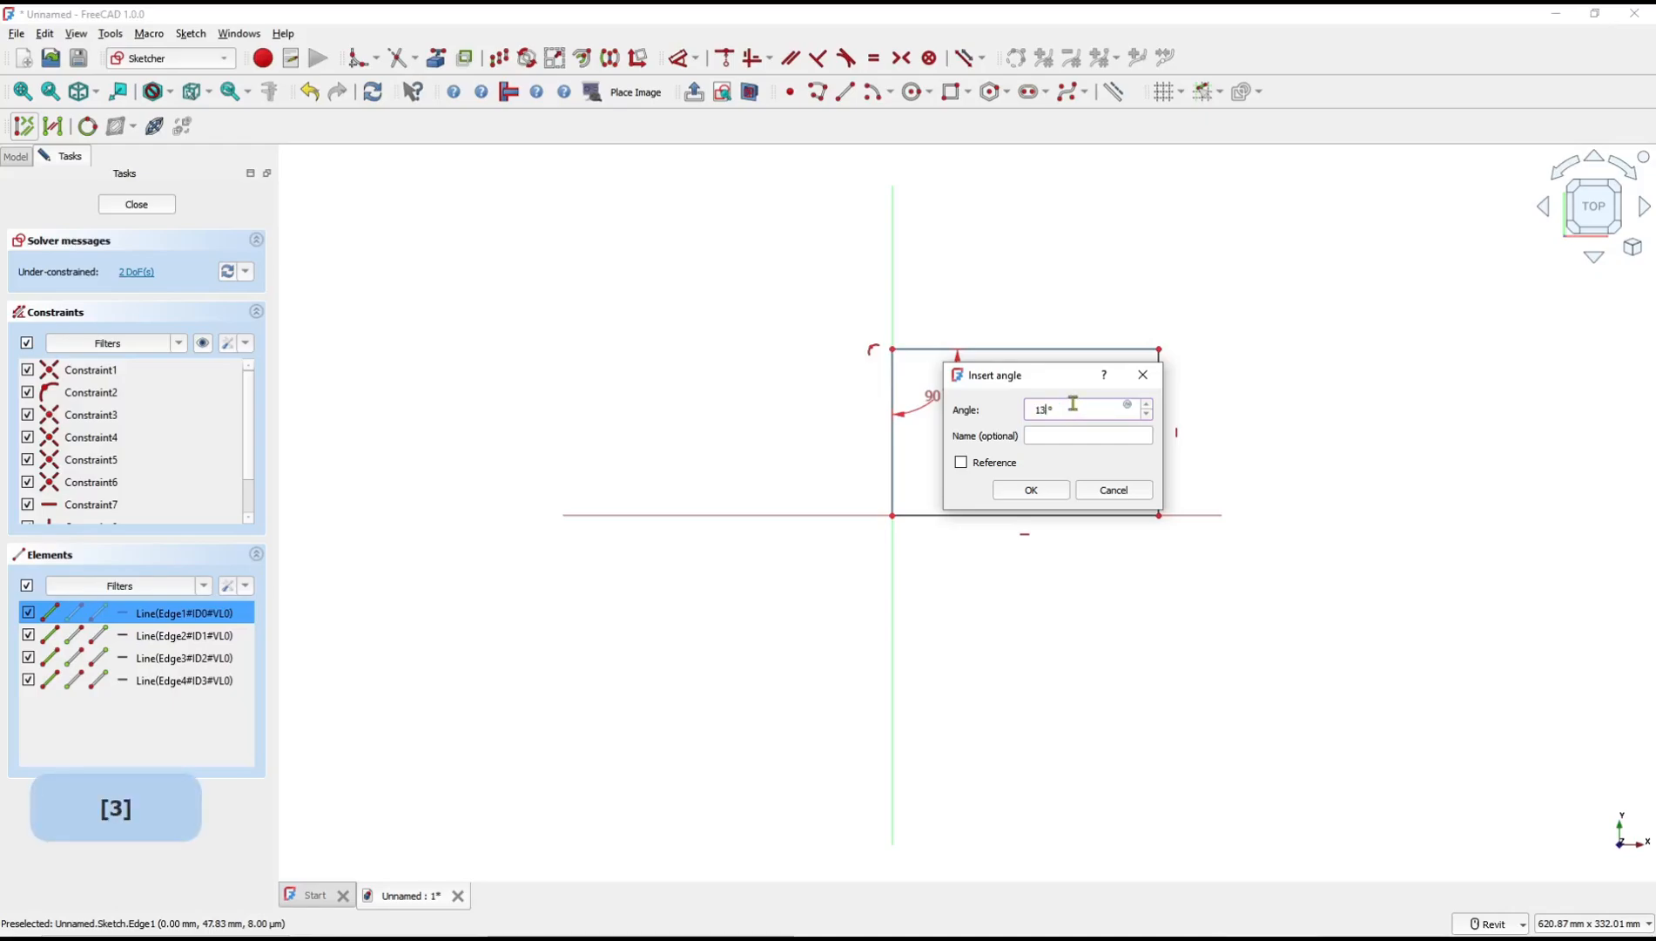
pyautogui.click(1030, 490)
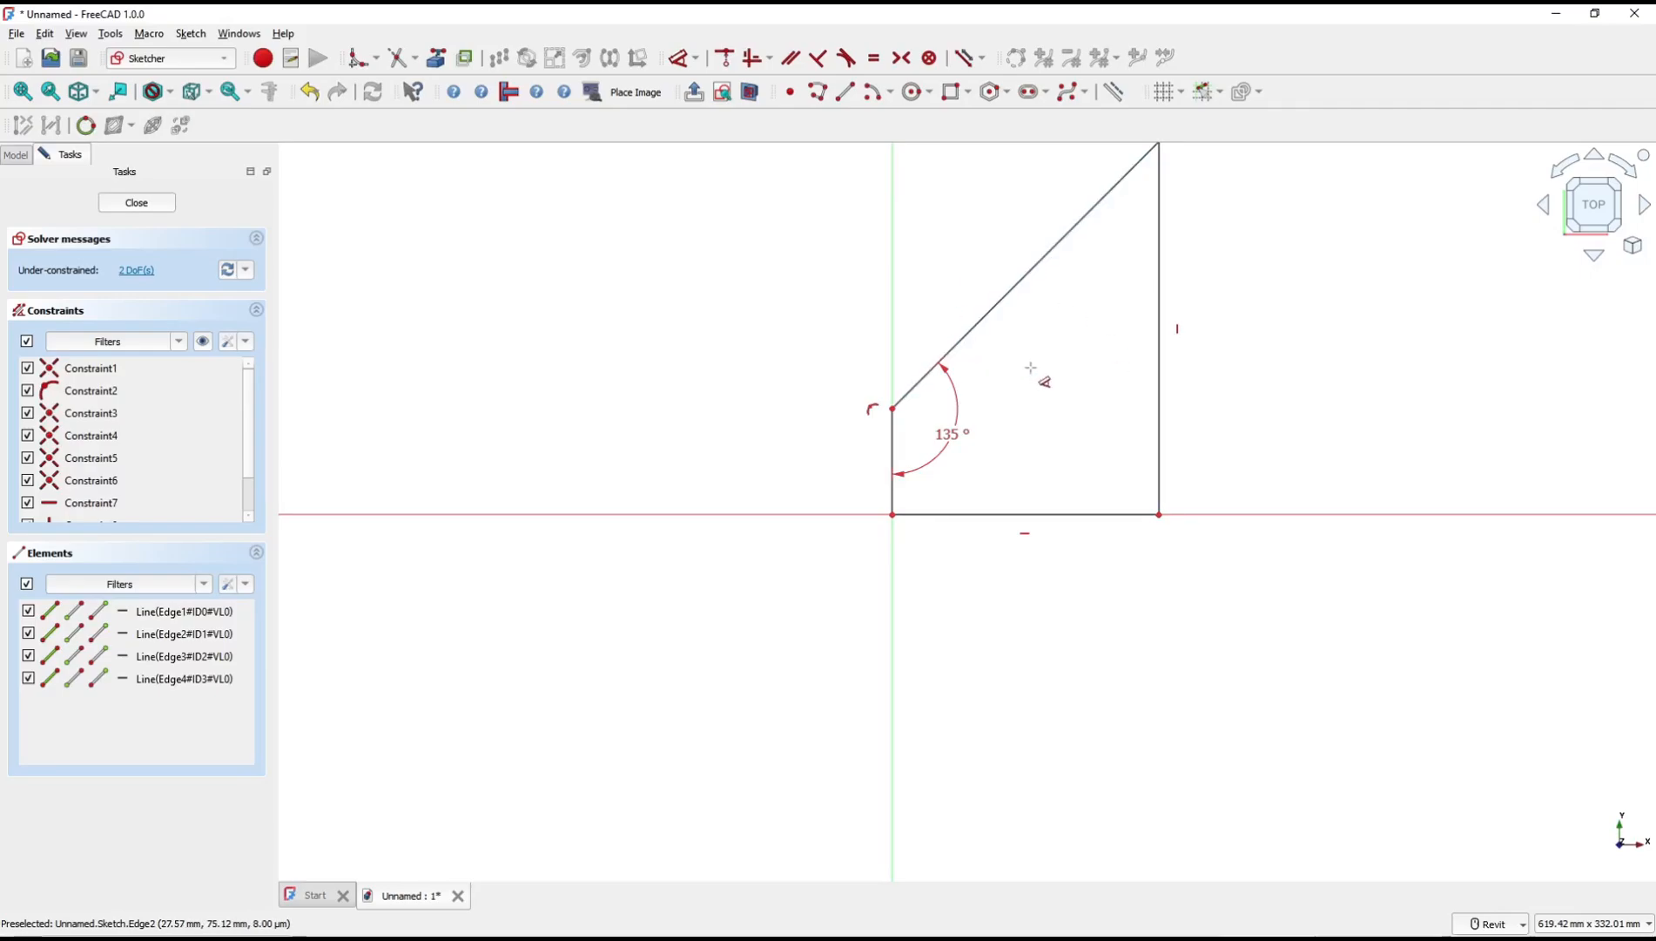
pyautogui.moveTo(1053, 339); pyautogui.dragTo(1021, 399, button='middle')
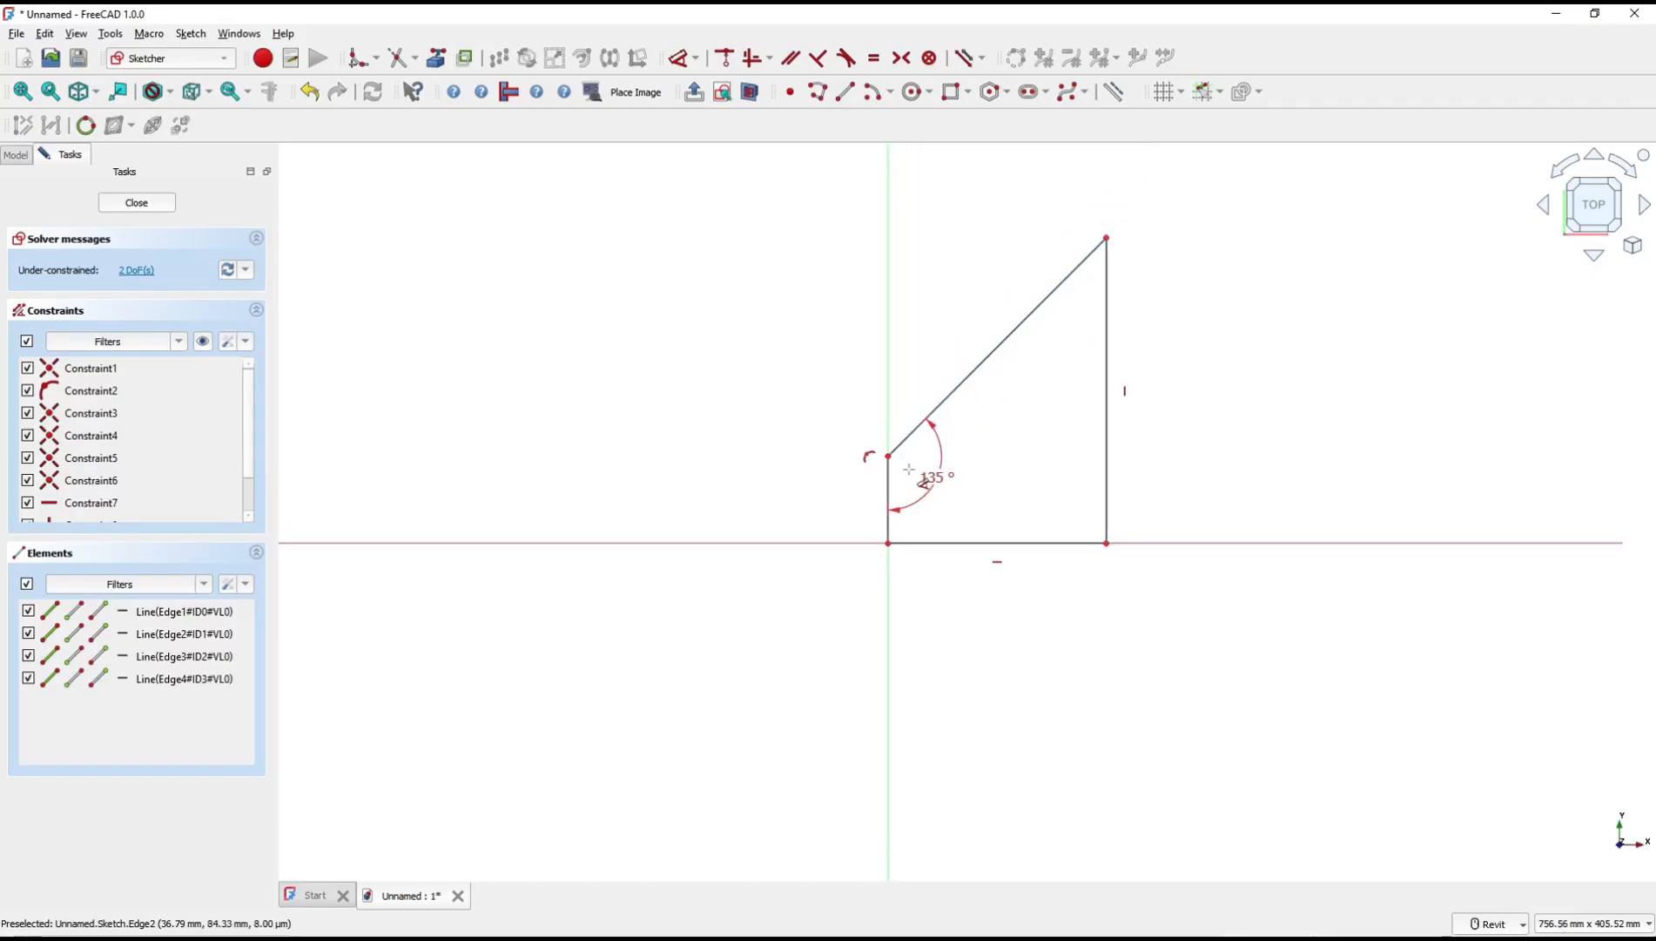